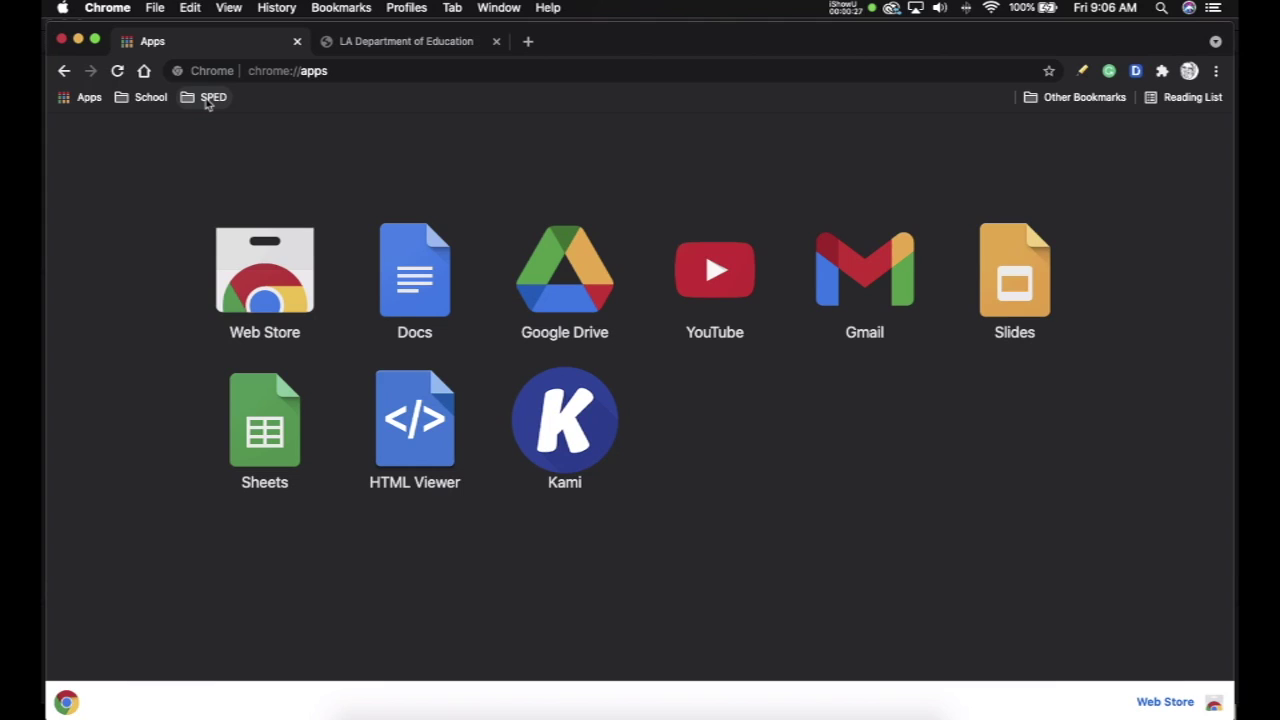
# - Open the bookmarked JPams site from the SPED folder and log in to JCampus with the prefilled credentials, Live database and English language
pyautogui.click(208, 100)
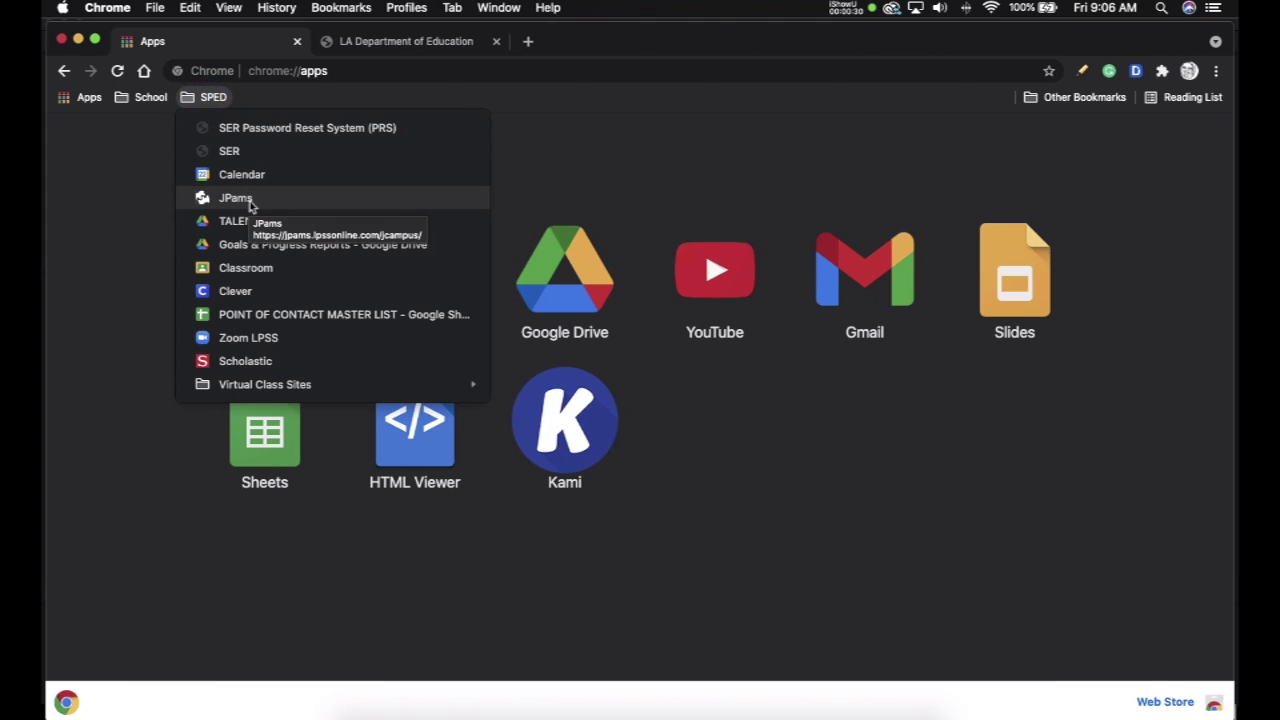
pyautogui.click(250, 202)
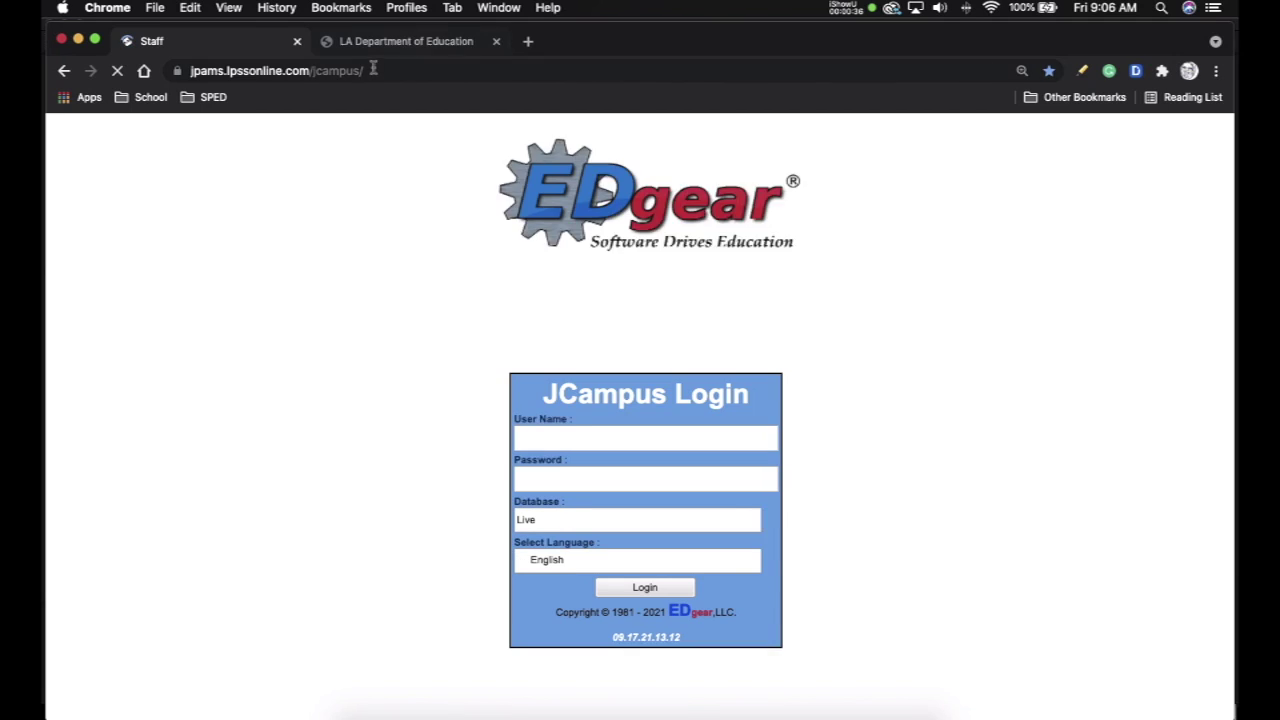
pyautogui.click(286, 69)
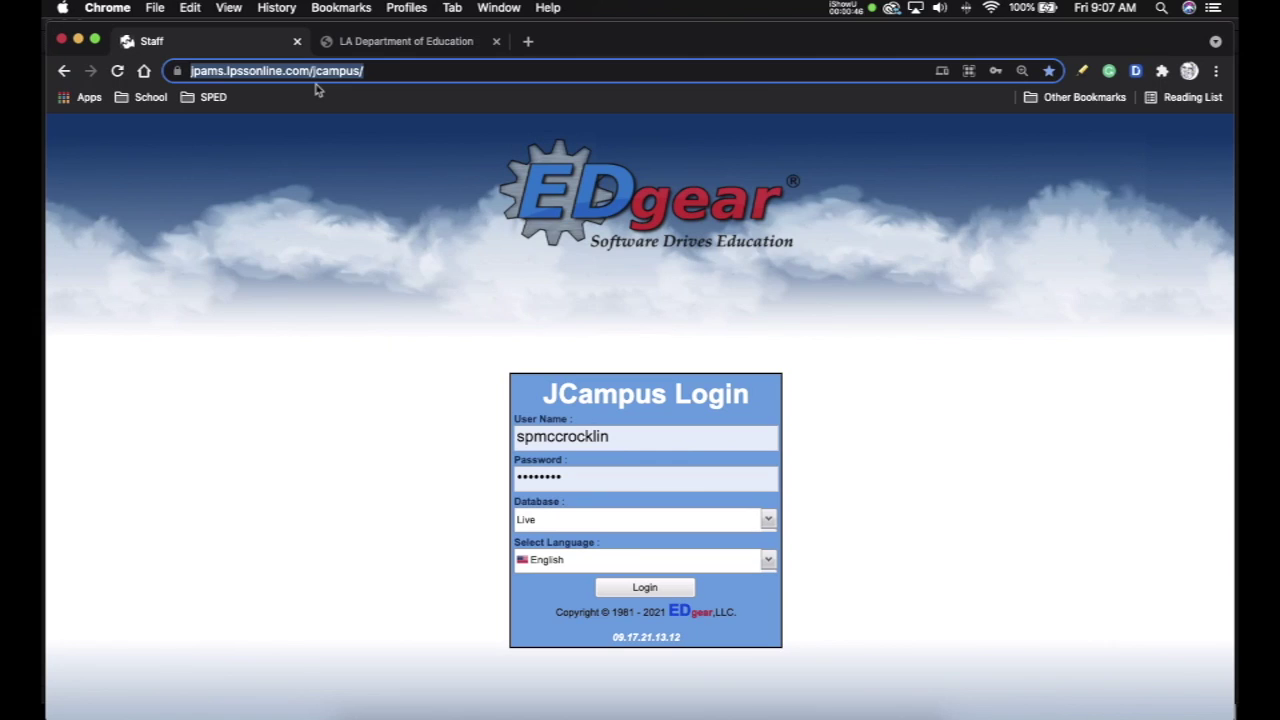
pyautogui.click(414, 309)
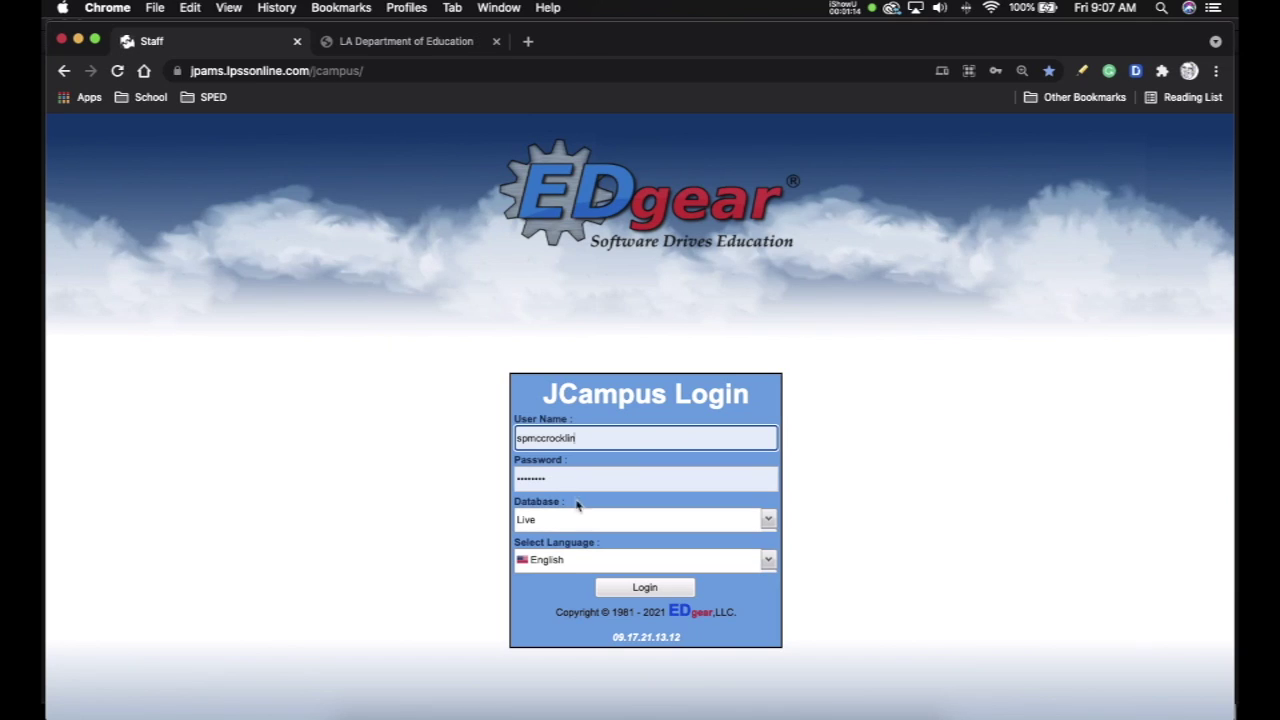
pyautogui.click(645, 589)
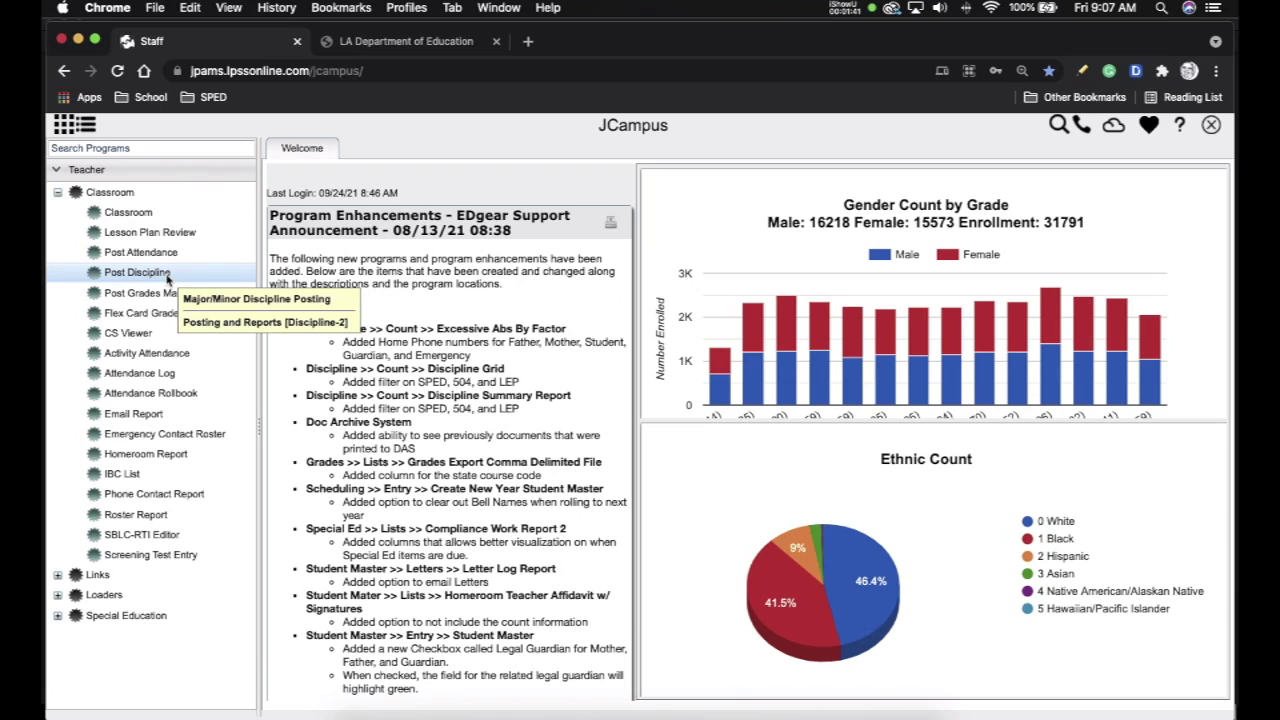
# - Open the Post Discipline program and set the referral's incident date to September 24, 2021
pyautogui.click(167, 279)
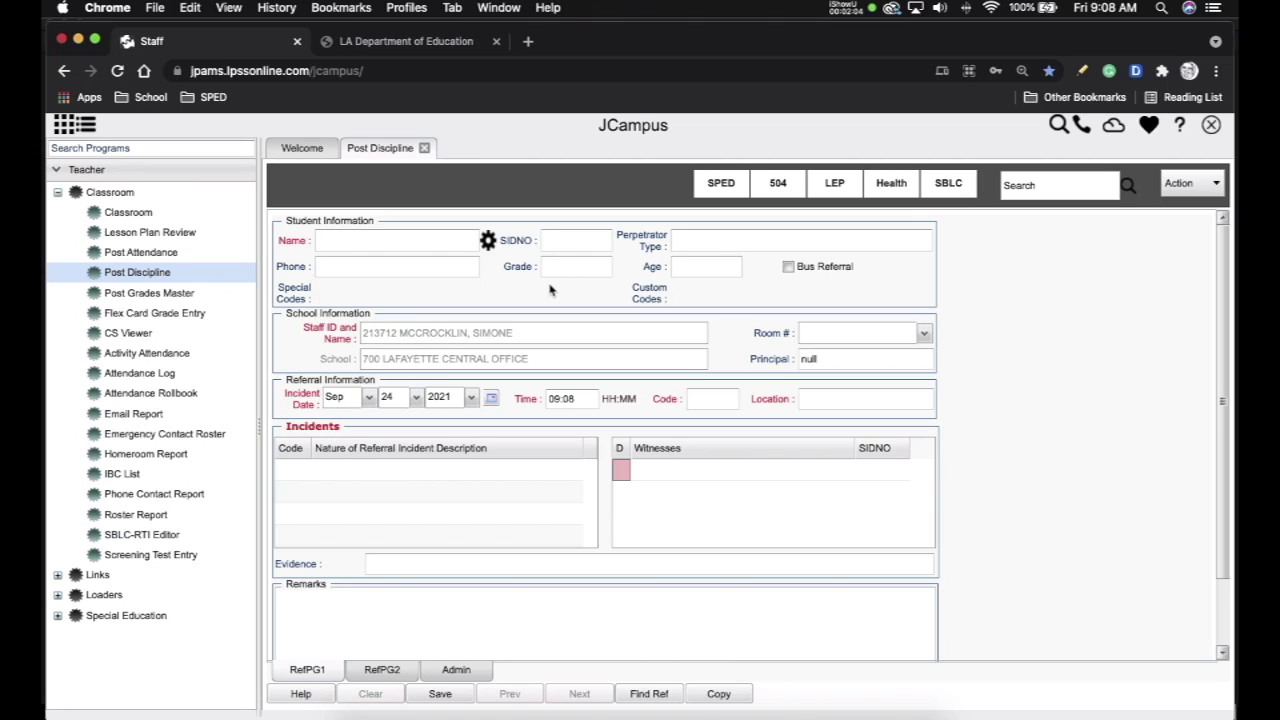
pyautogui.moveTo(513, 413)
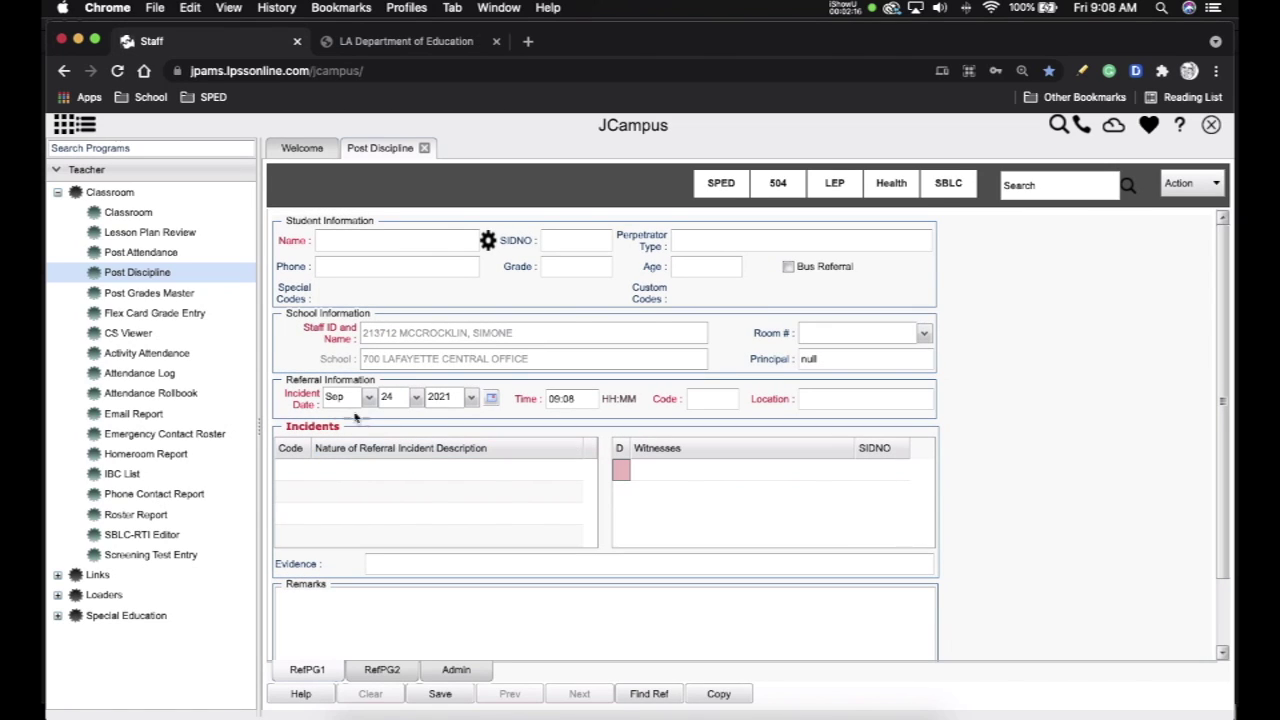
pyautogui.moveTo(313, 408)
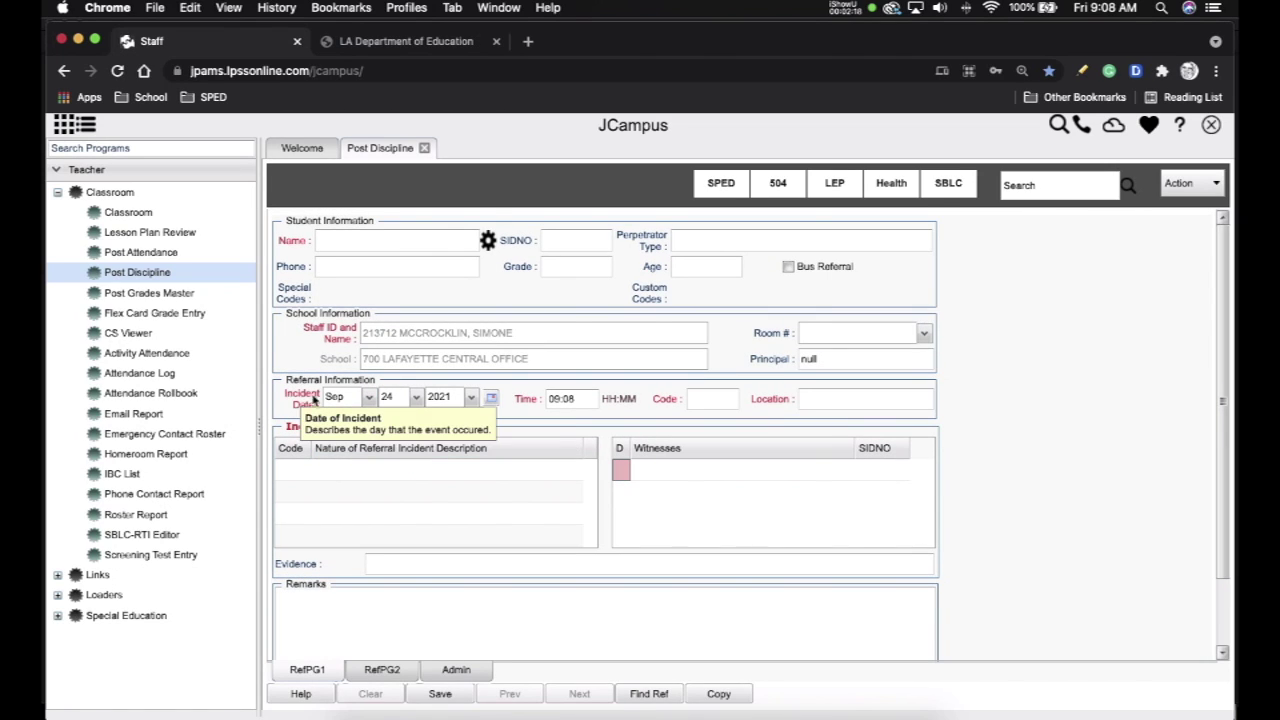
pyautogui.click(492, 399)
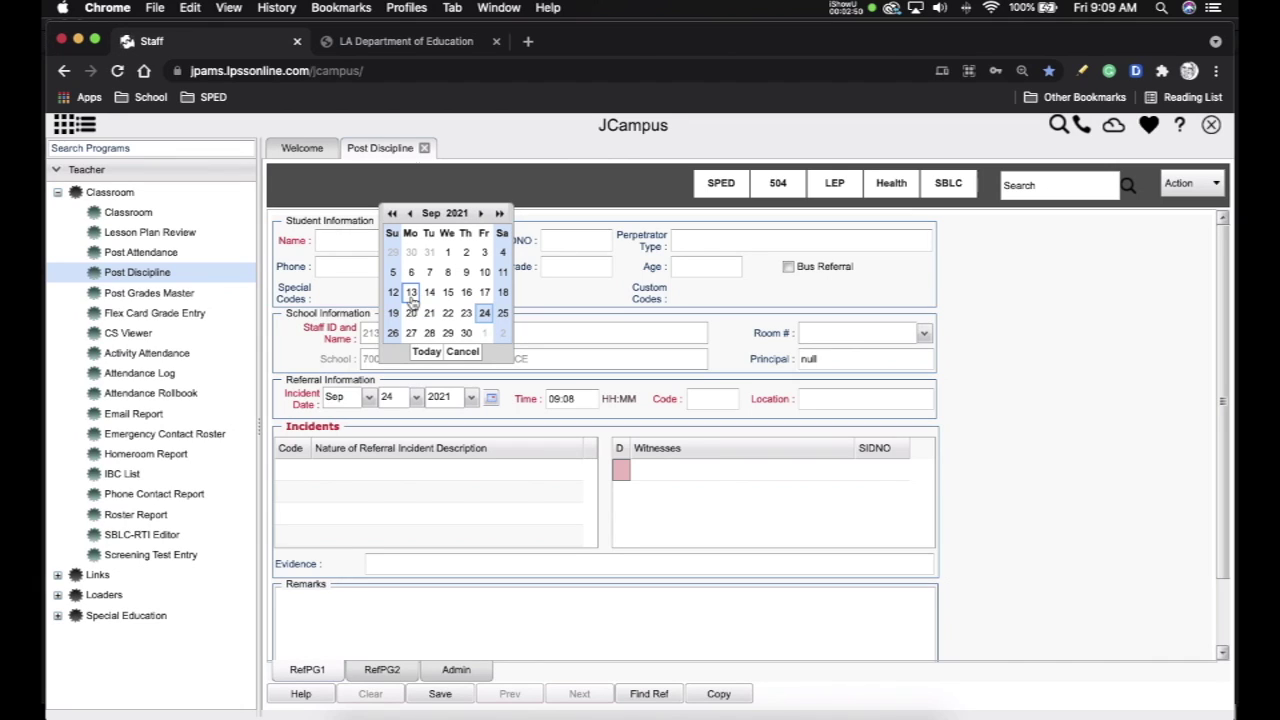
pyautogui.click(484, 313)
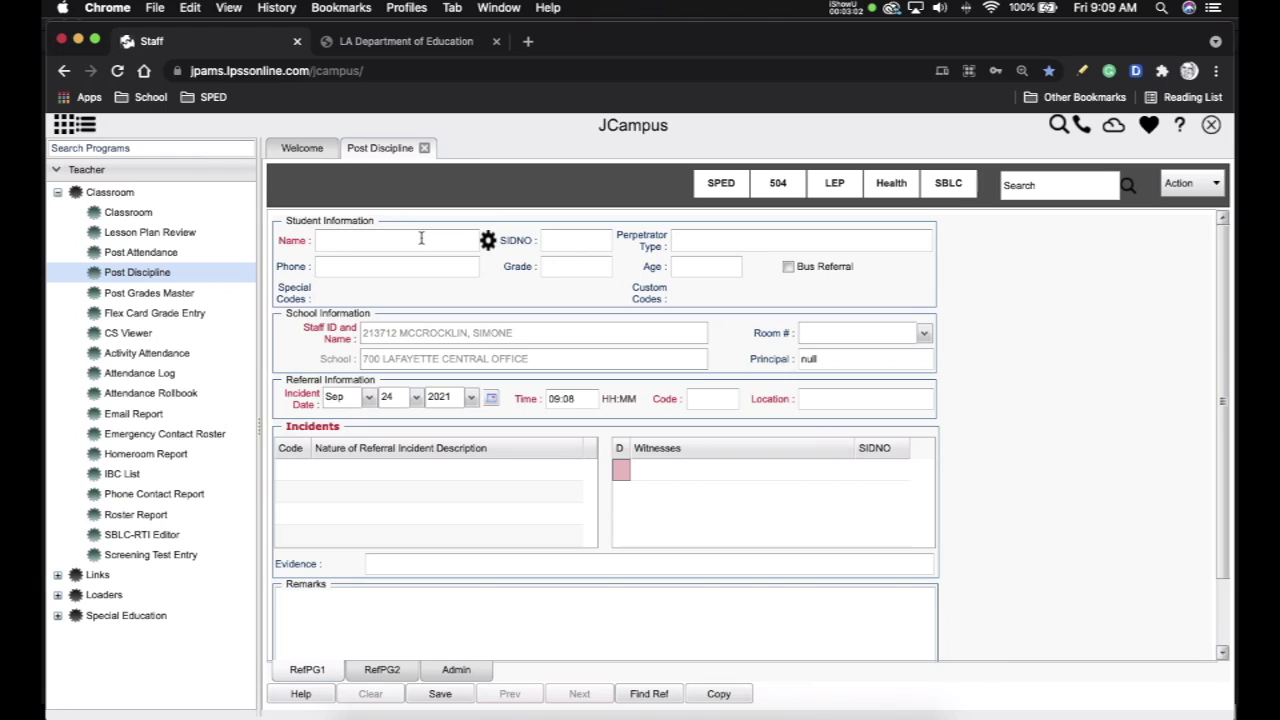
# - Find the student by last name, load the student into the discipline referral and dismiss the alert codes
pyautogui.click(421, 238)
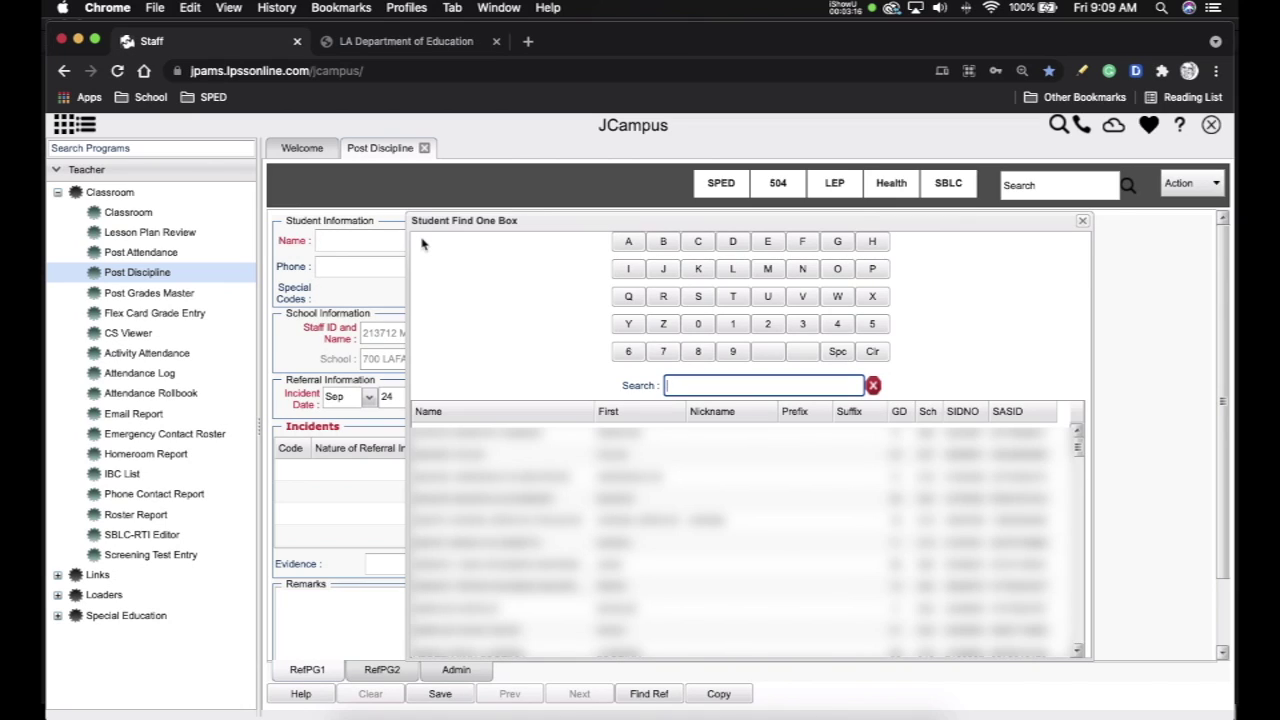
pyautogui.write('MC')
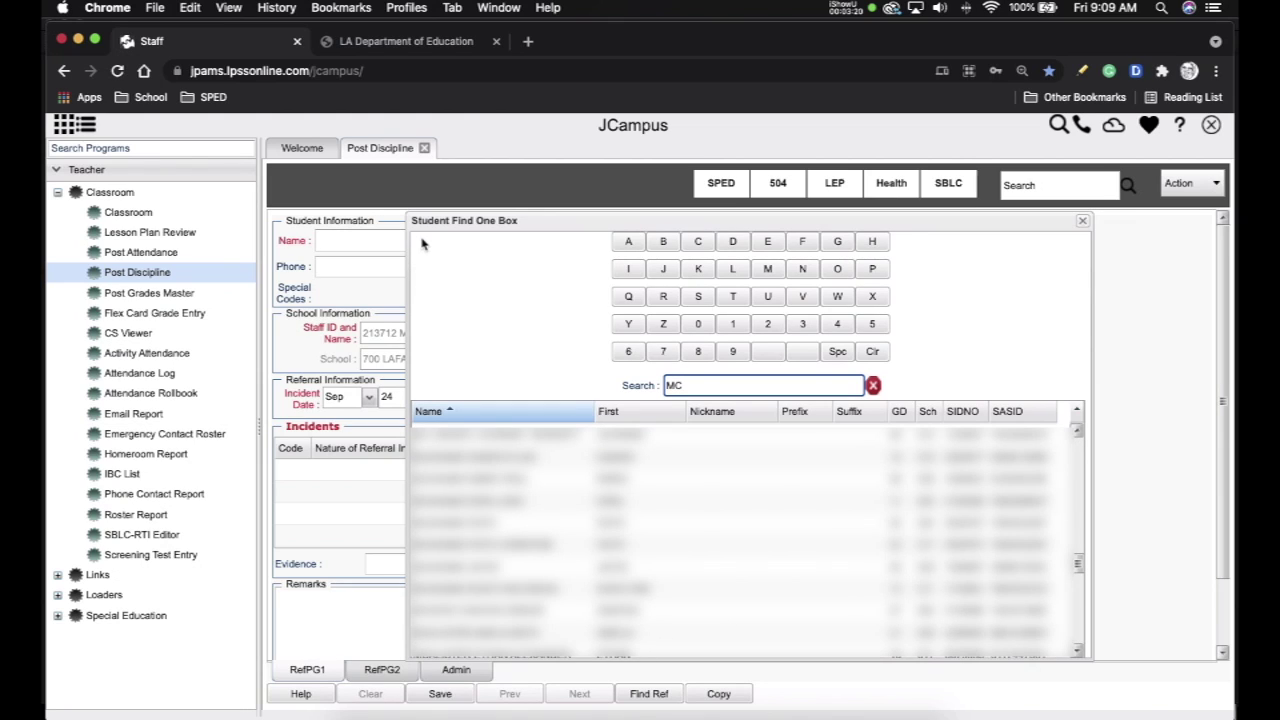
pyautogui.write('CROCKLIN')
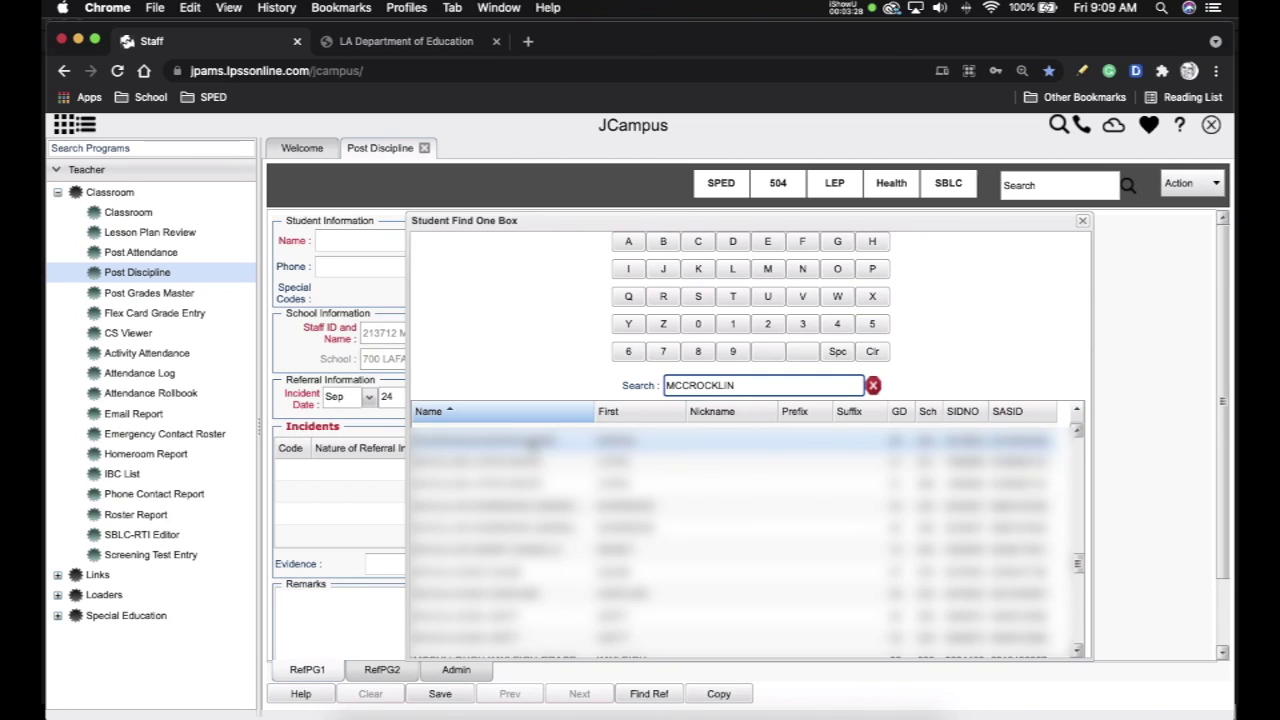
pyautogui.click(530, 440)
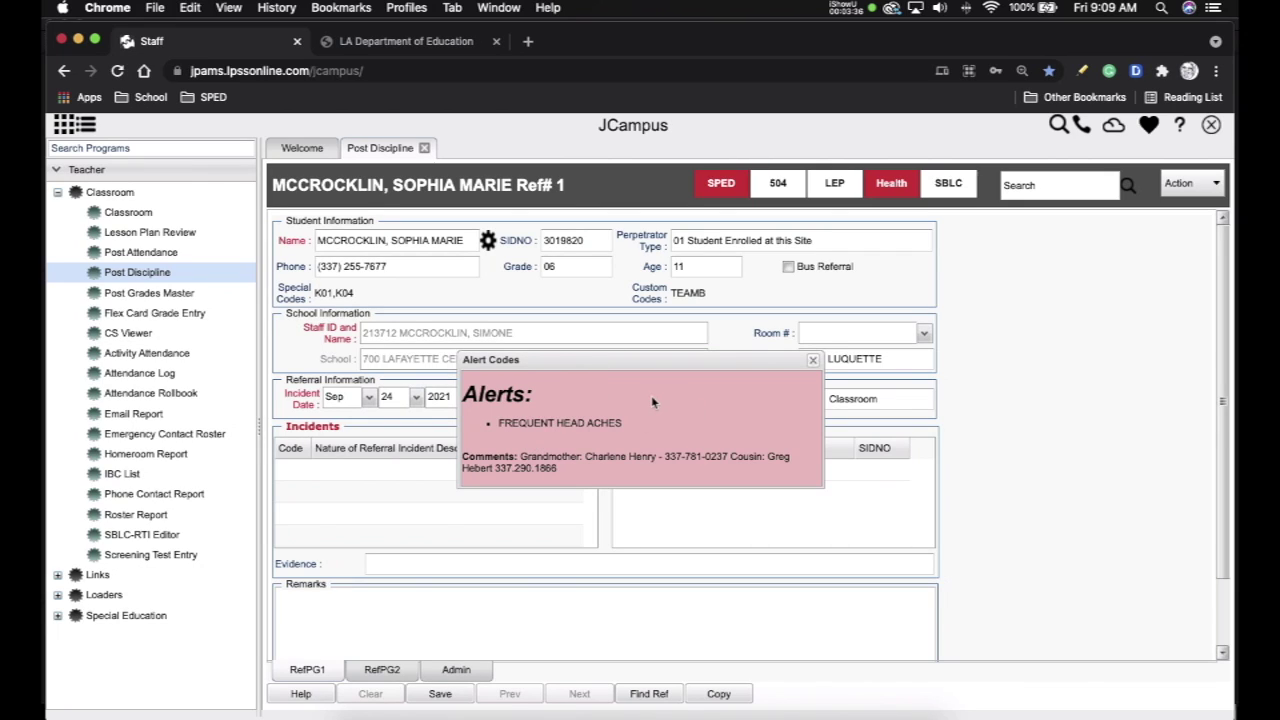
pyautogui.click(812, 361)
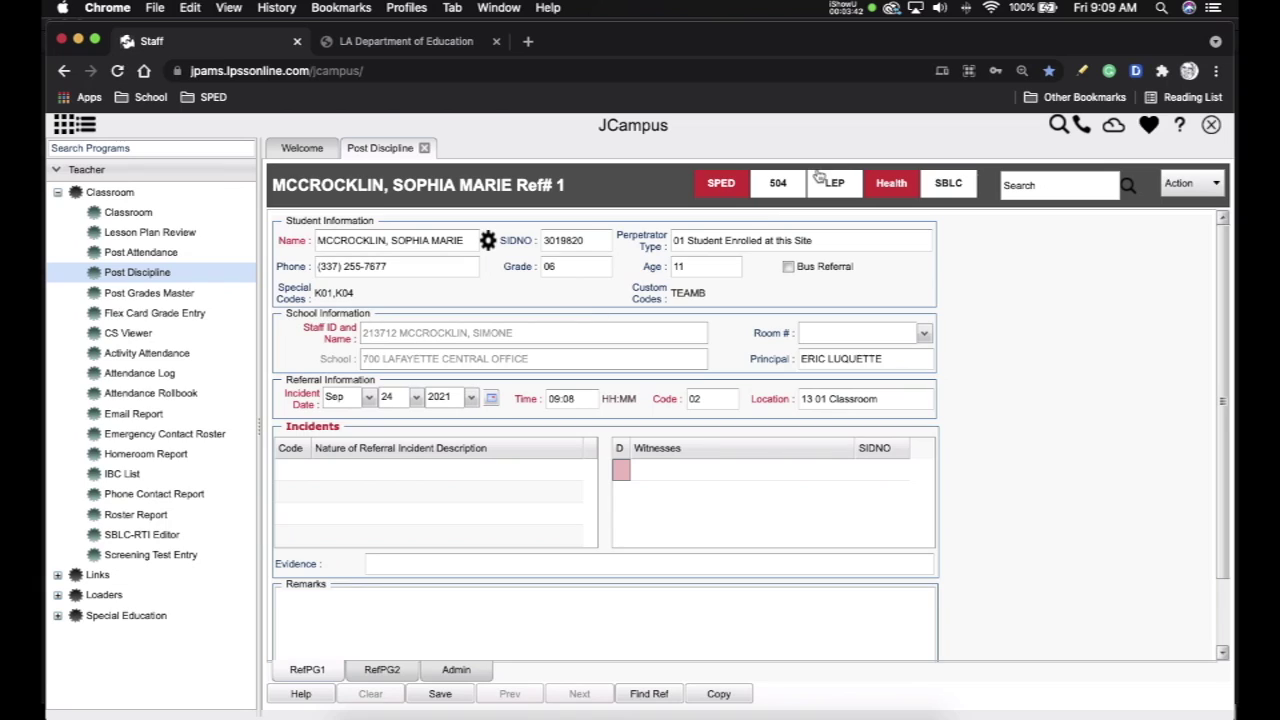
# - Review the student's Special ED information, including the PE code and SER IEP teacher, and the student's health alerts
pyautogui.click(722, 184)
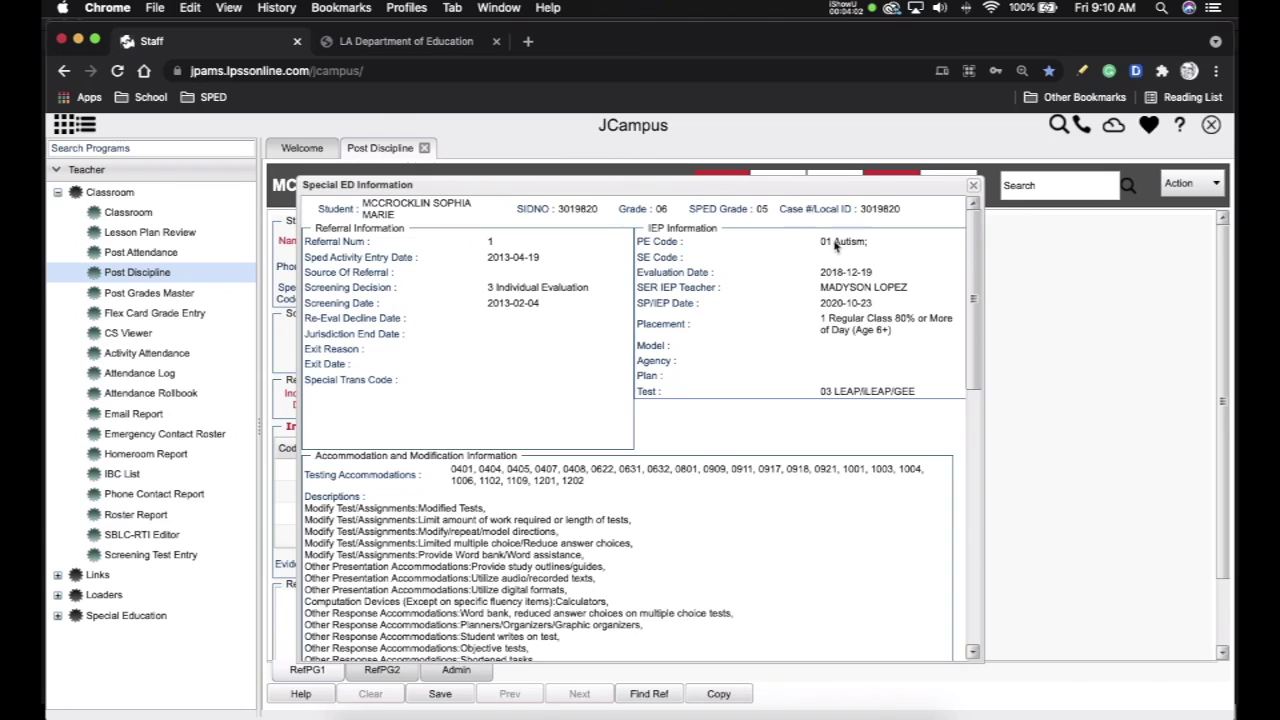
pyautogui.moveTo(819, 244); pyautogui.dragTo(884, 248)
pyautogui.moveTo(822, 291); pyautogui.dragTo(910, 289)
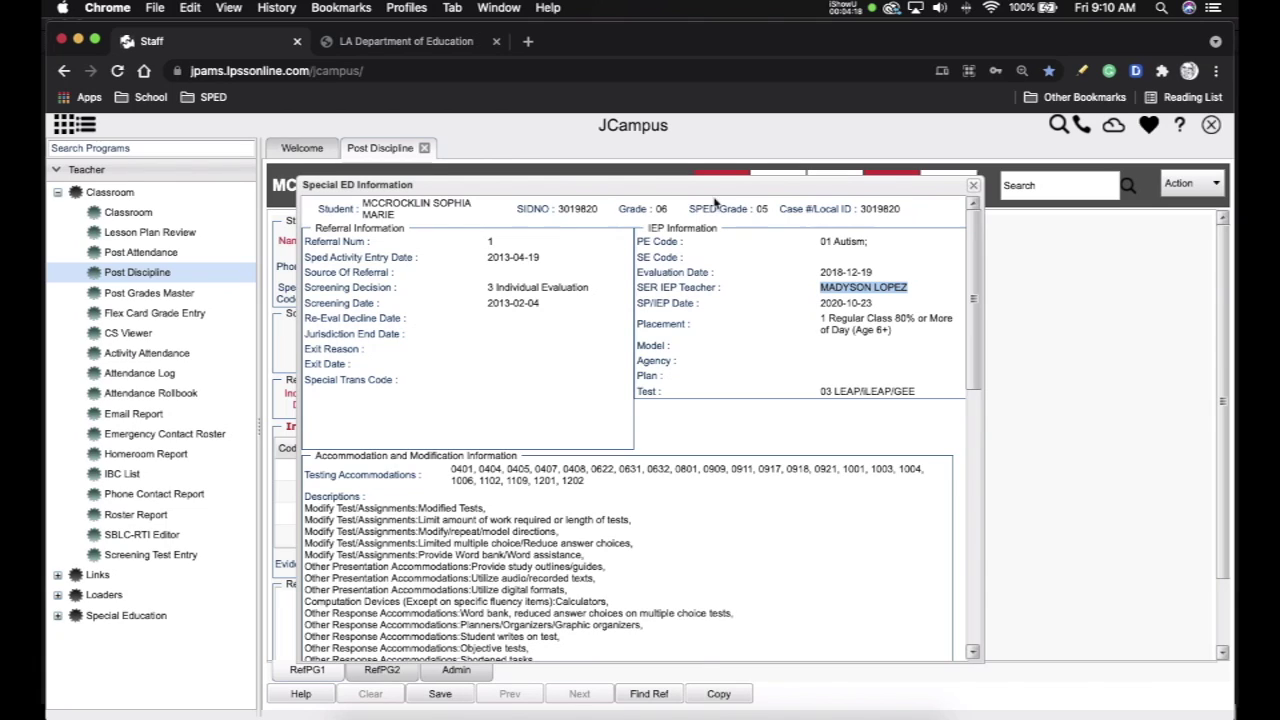
pyautogui.click(973, 188)
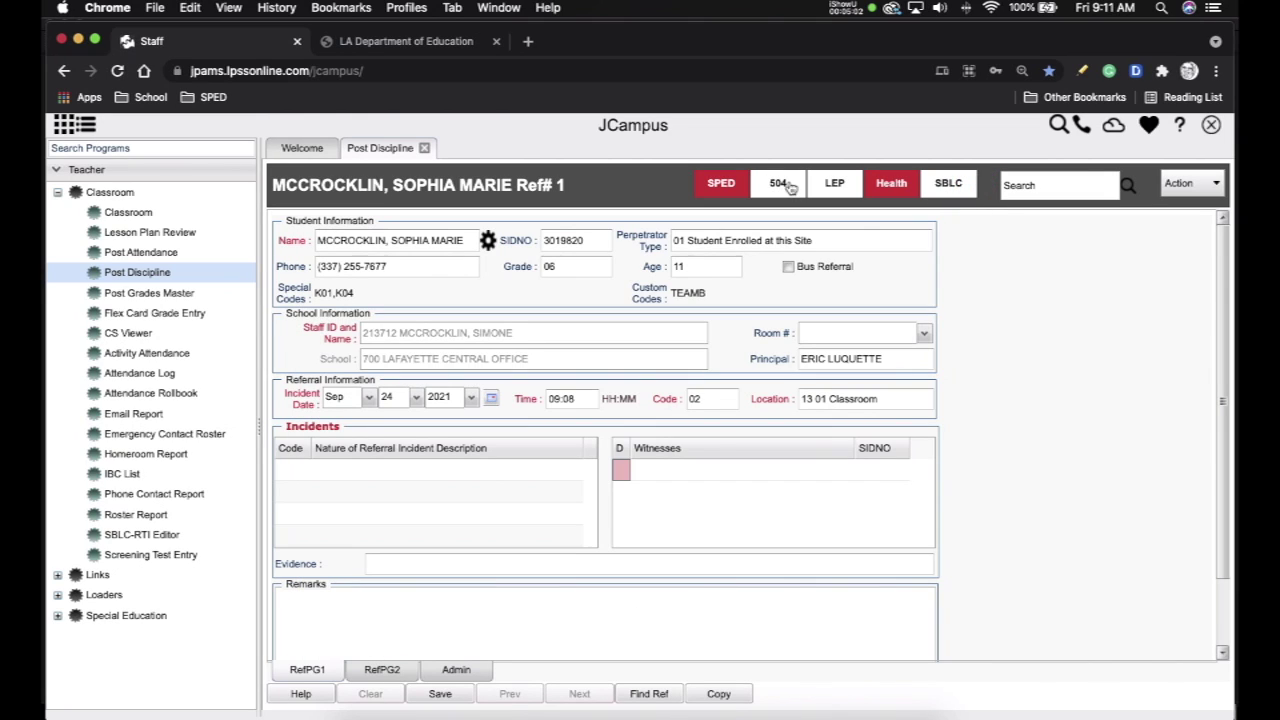
pyautogui.click(897, 194)
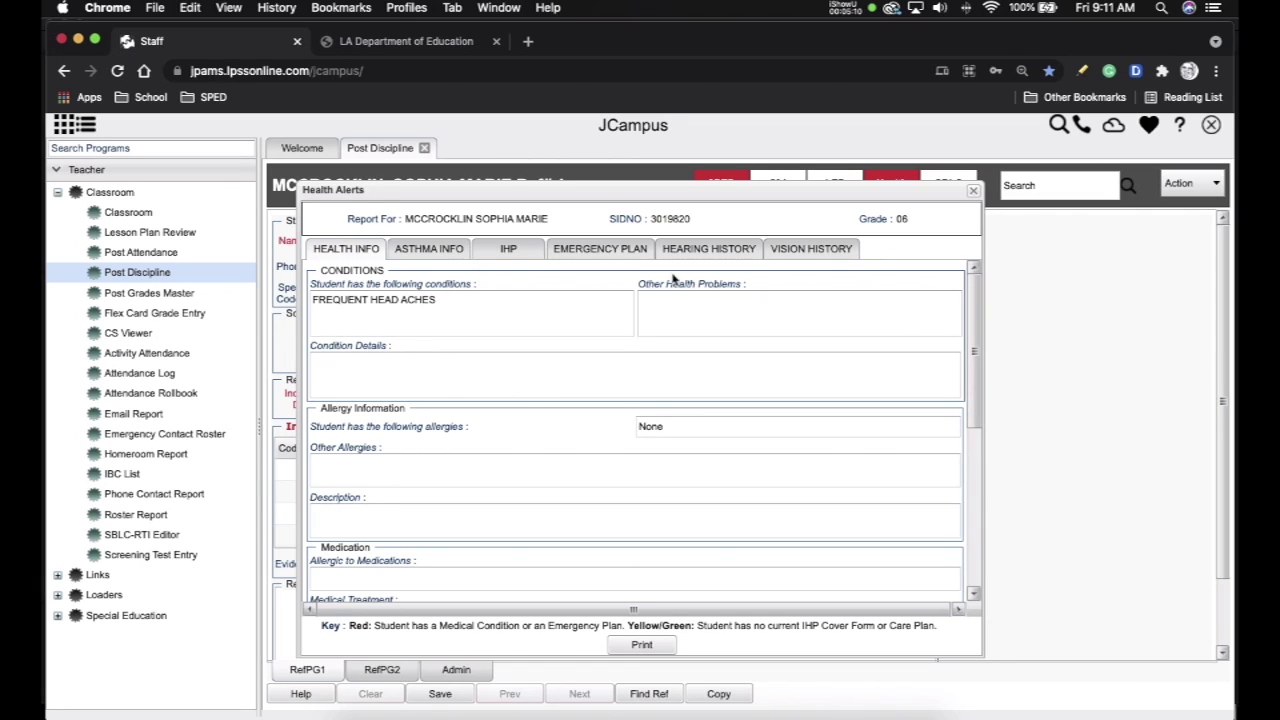
pyautogui.click(972, 190)
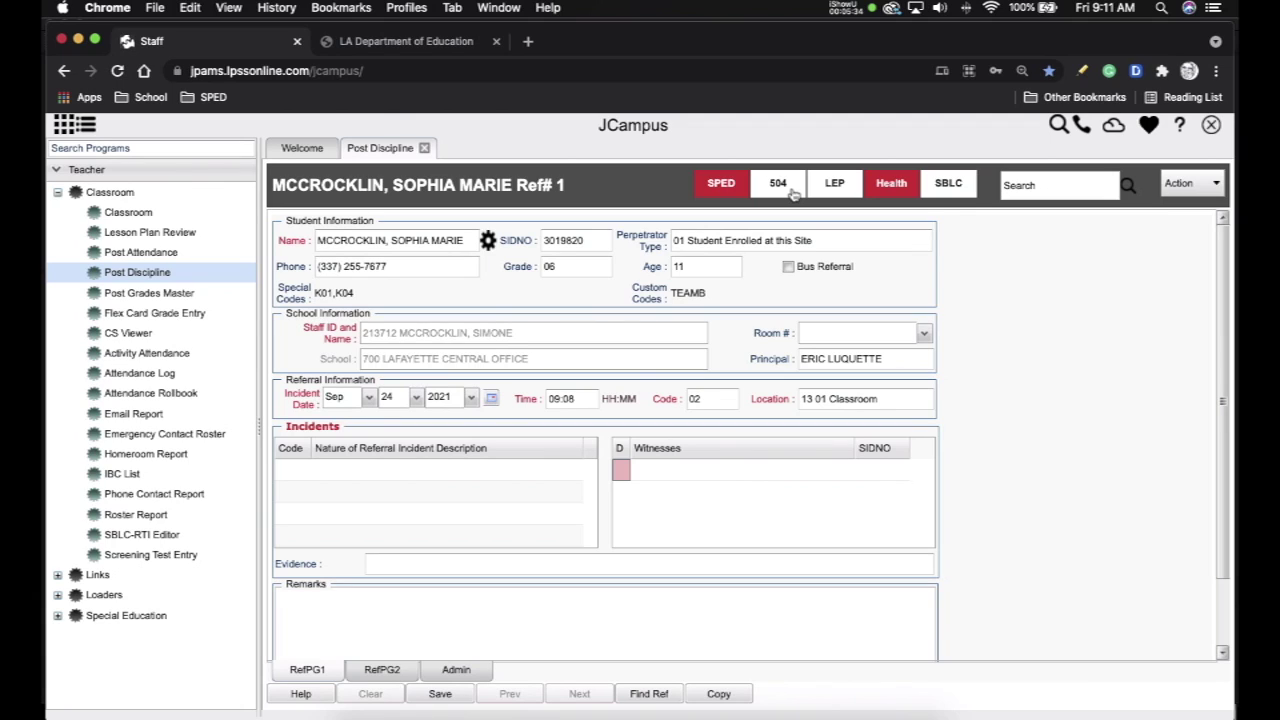
# - View the student's Student Demographic report and close it
pyautogui.click(489, 245)
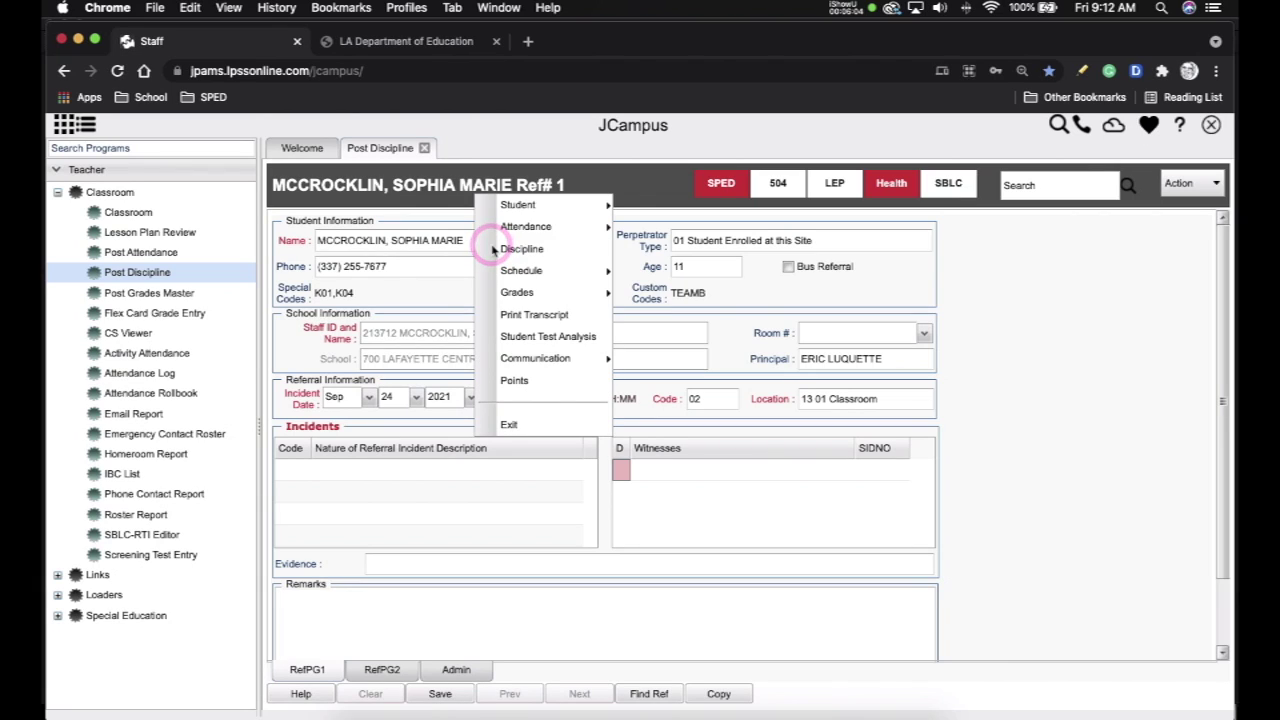
pyautogui.moveTo(533, 209)
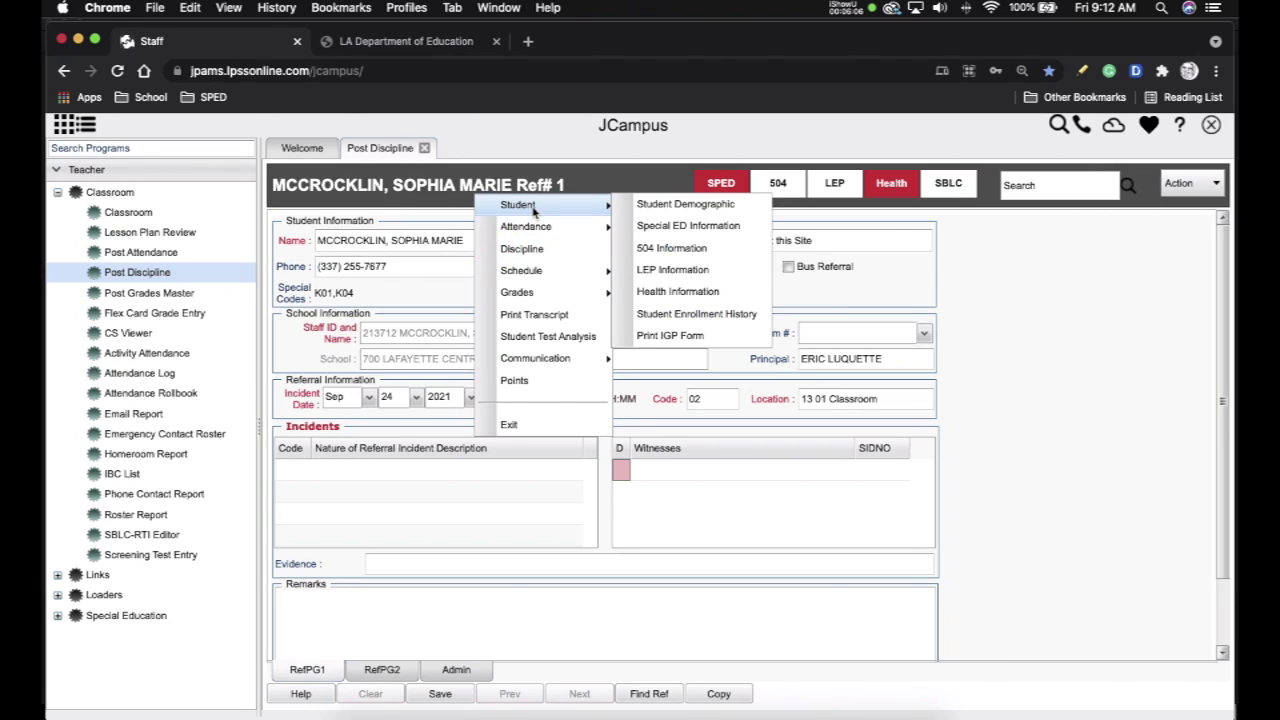
pyautogui.click(724, 207)
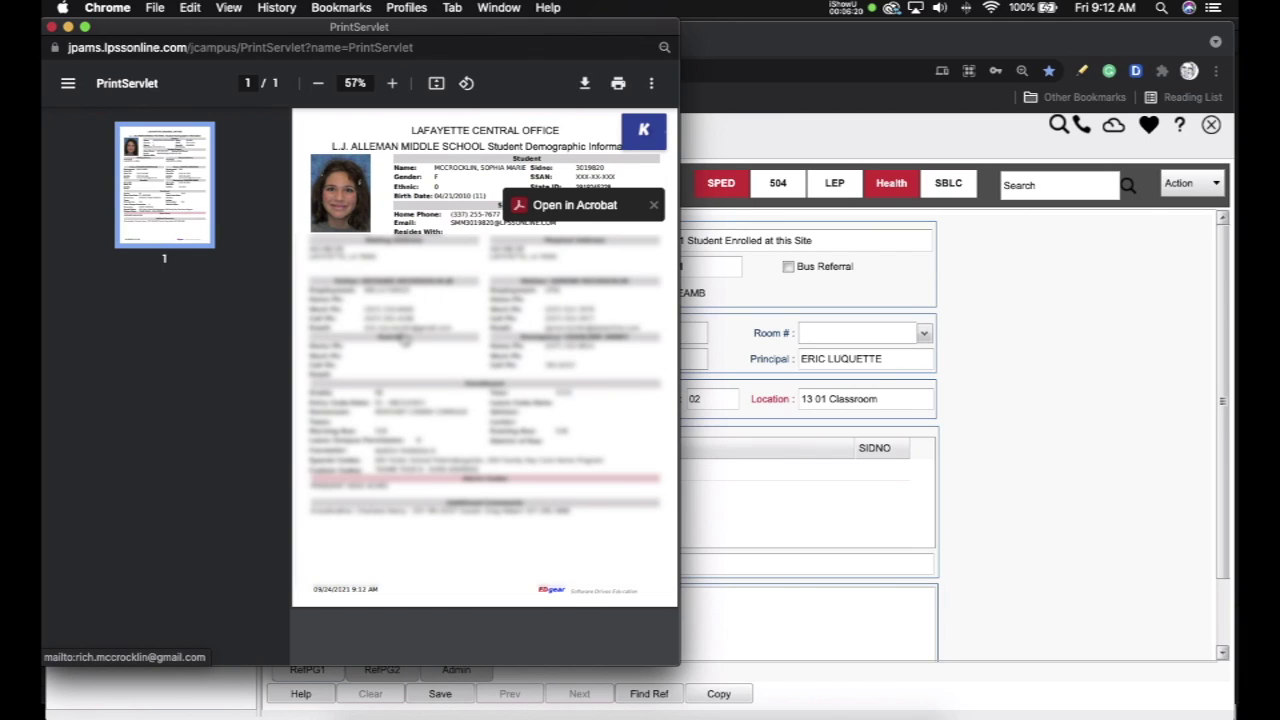
pyautogui.click(655, 206)
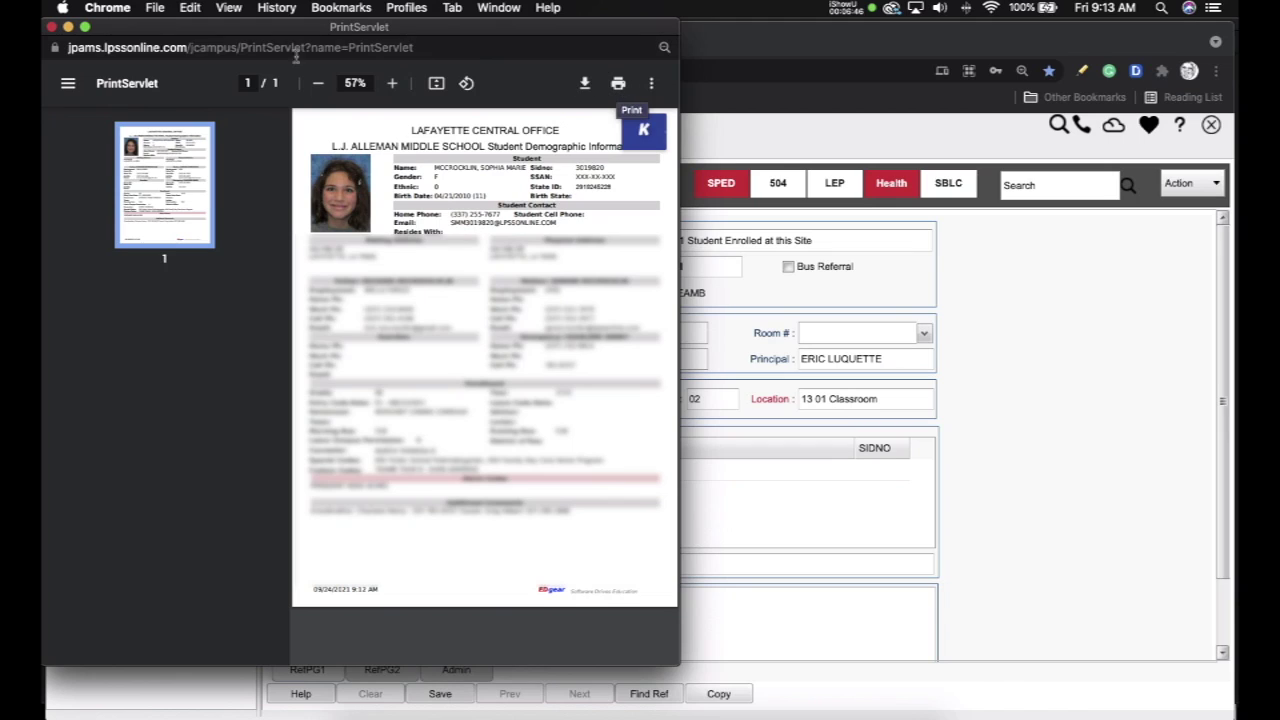
pyautogui.click(52, 27)
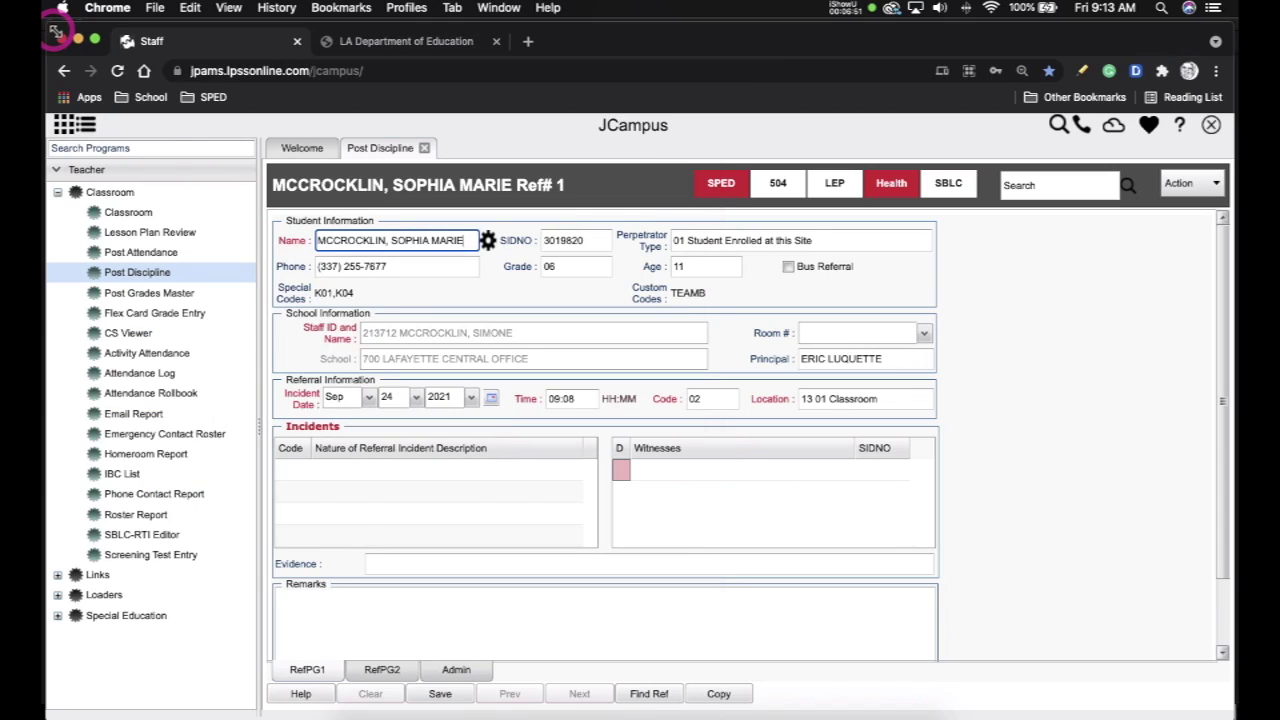
# - View the student's printable fall and spring class schedule and close it
pyautogui.click(487, 241)
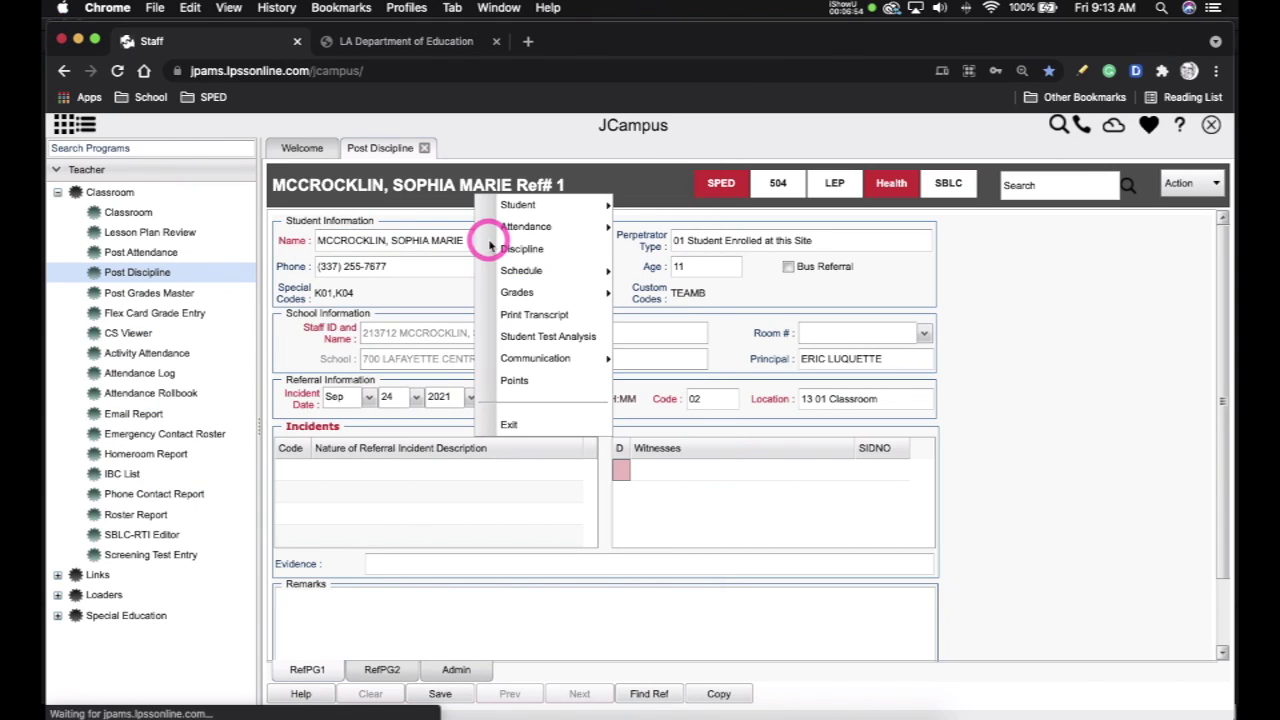
pyautogui.moveTo(534, 274)
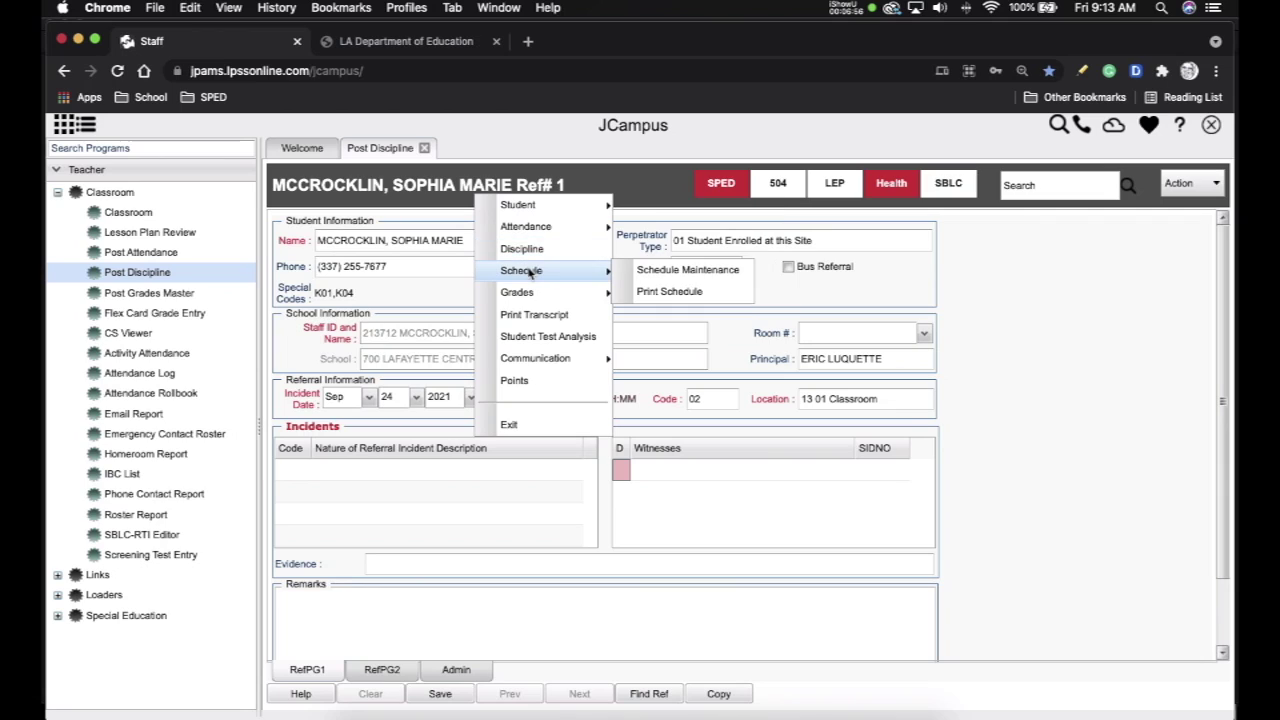
pyautogui.click(712, 293)
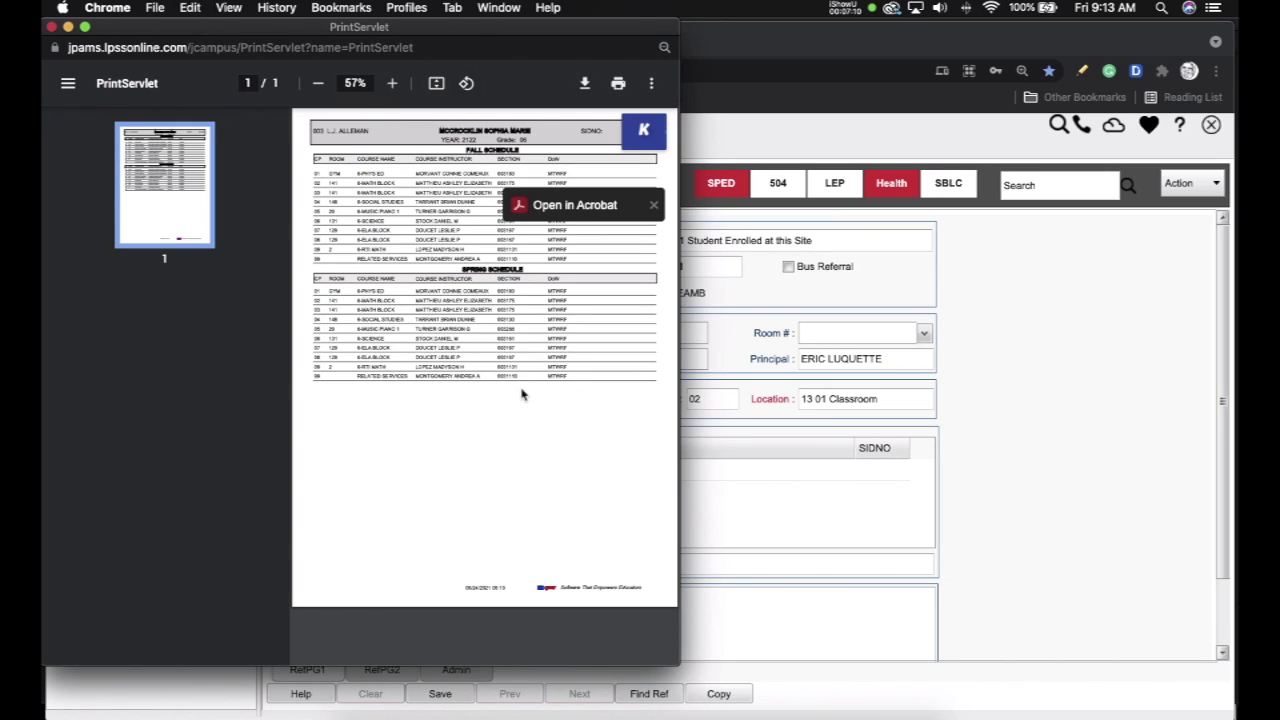
pyautogui.click(653, 206)
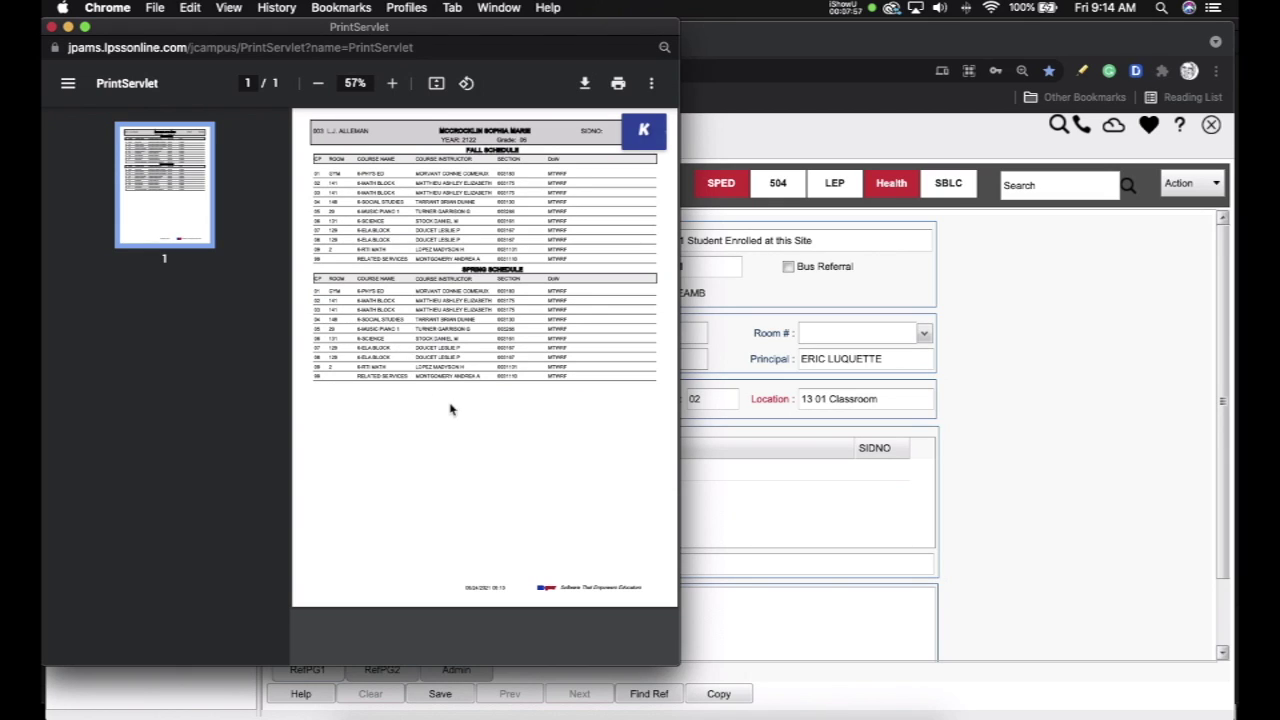
pyautogui.click(52, 30)
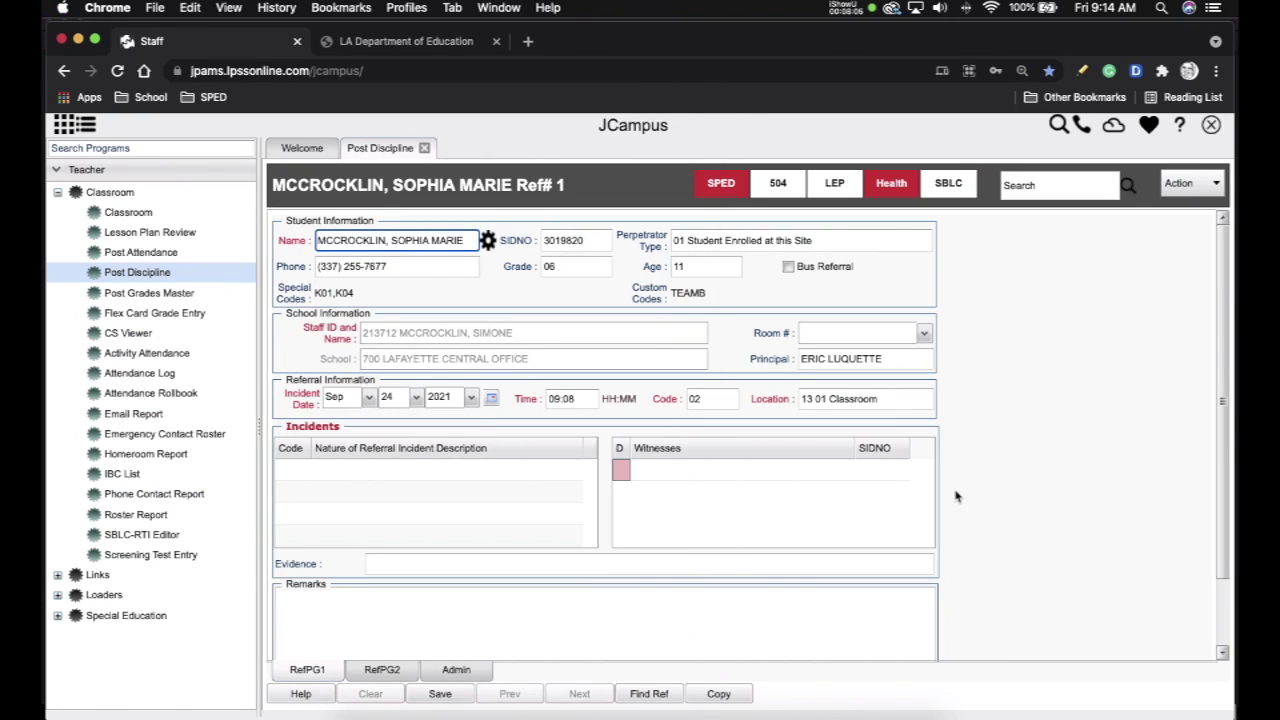
# - Find another student by last name, load the record into the referral, and dismiss the alert codes and the copy-or-replace prompt
pyautogui.click(397, 242)
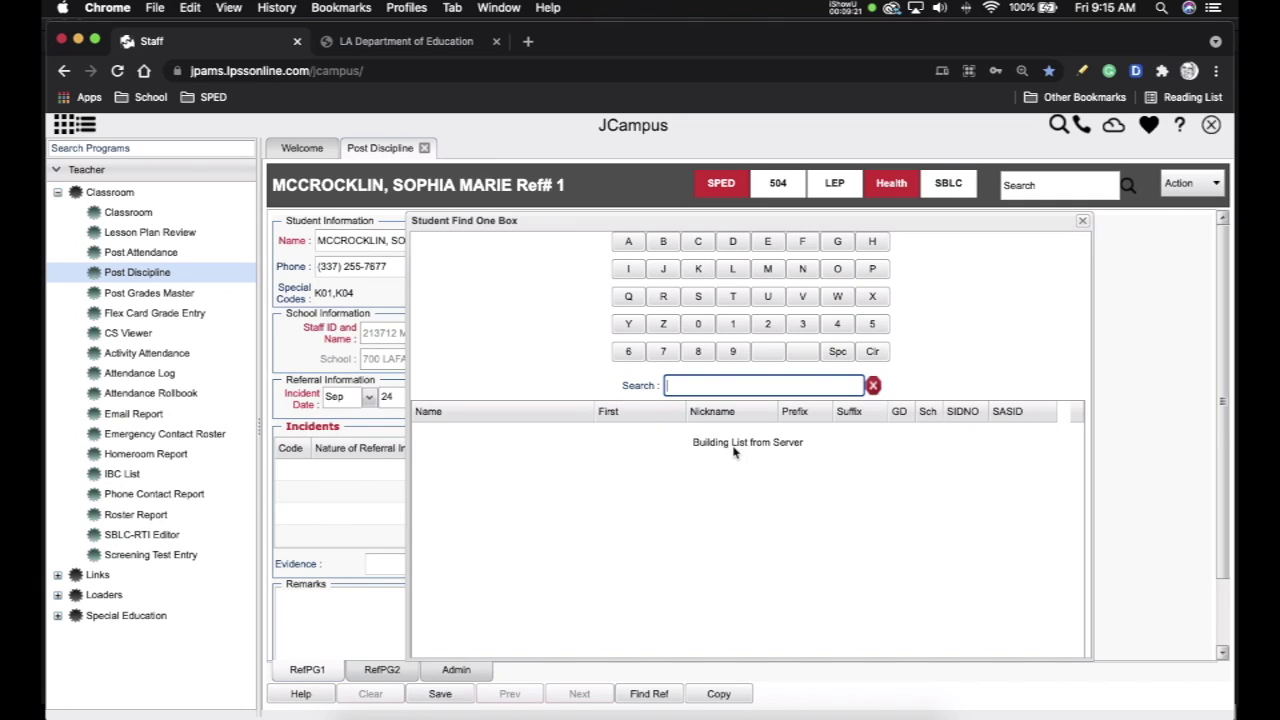
pyautogui.click(684, 384)
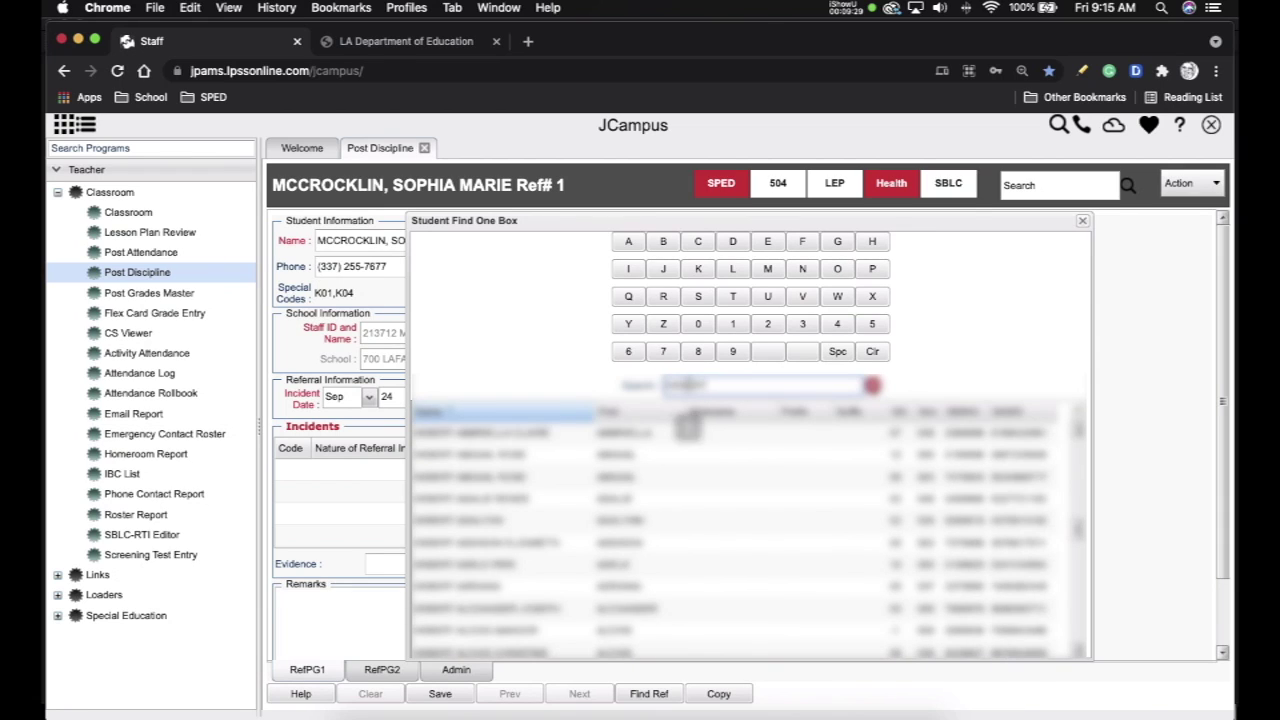
pyautogui.click(527, 435)
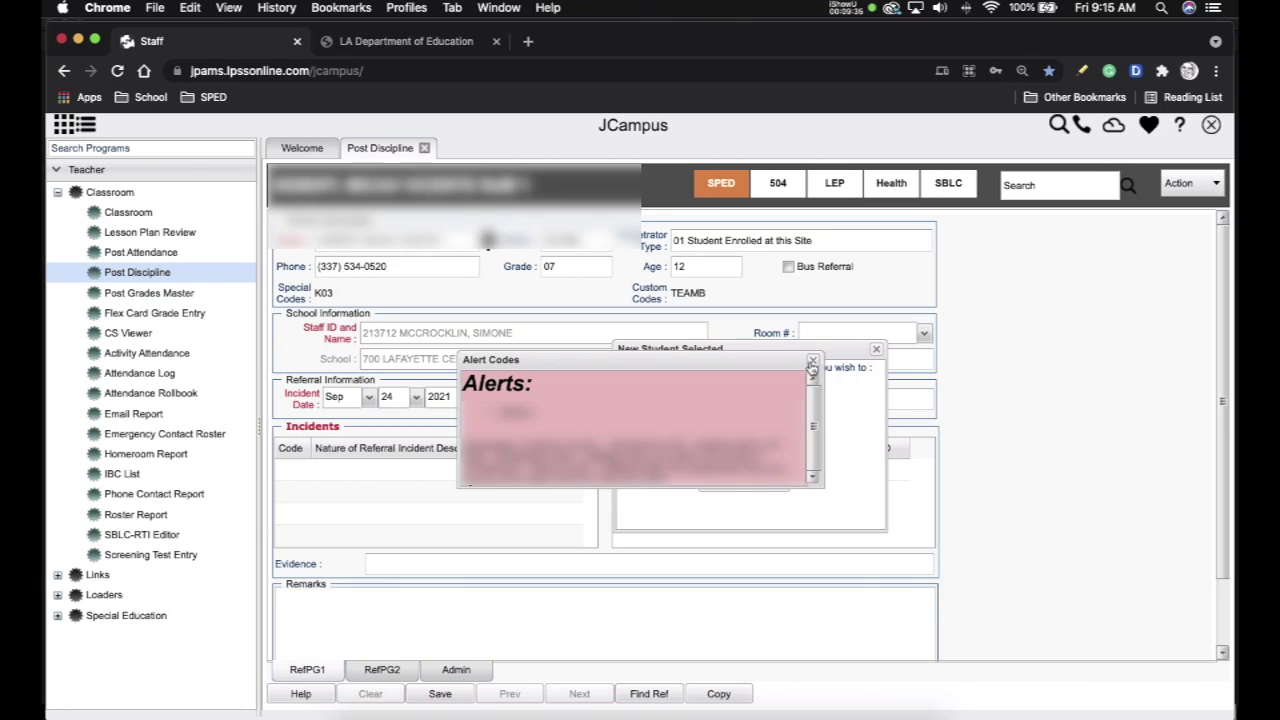
pyautogui.click(812, 360)
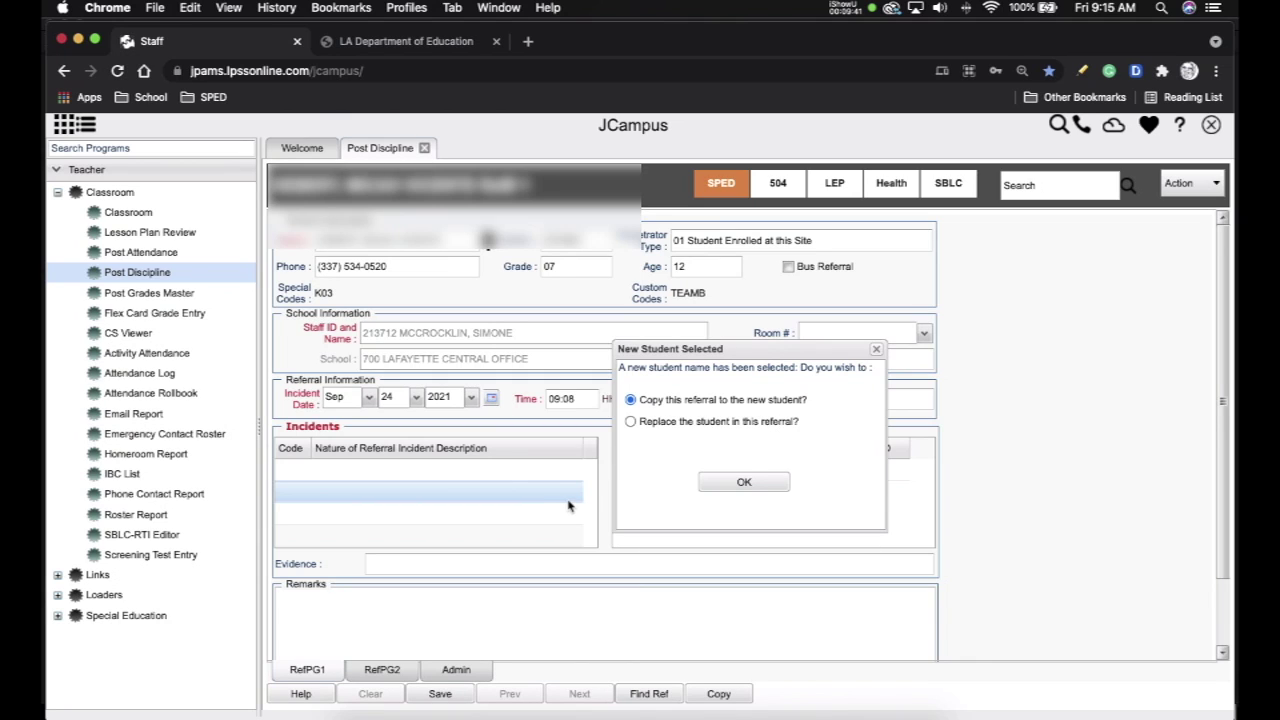
pyautogui.scroll(-1, 568, 506)
pyautogui.scroll(-3, 580, 500)
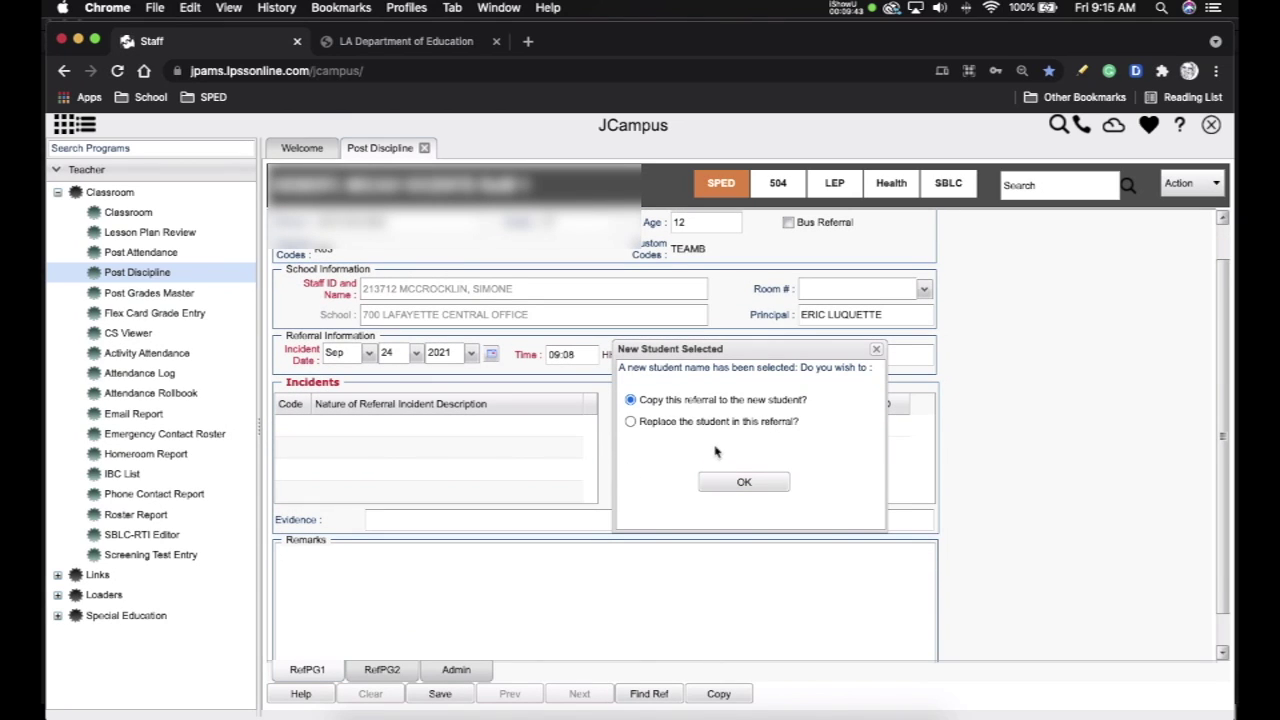
pyautogui.click(876, 354)
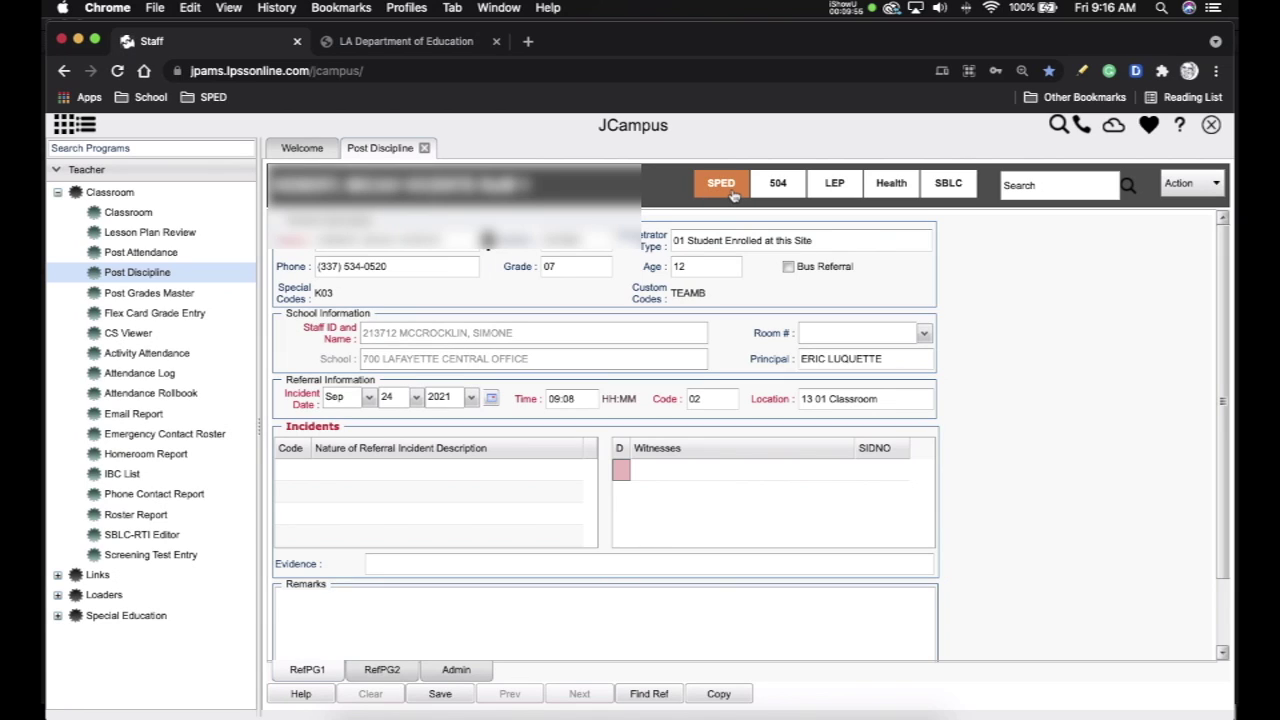
# - Review the loaded student's Special ED information, checking the PE code and the SER IEP teacher
pyautogui.click(733, 193)
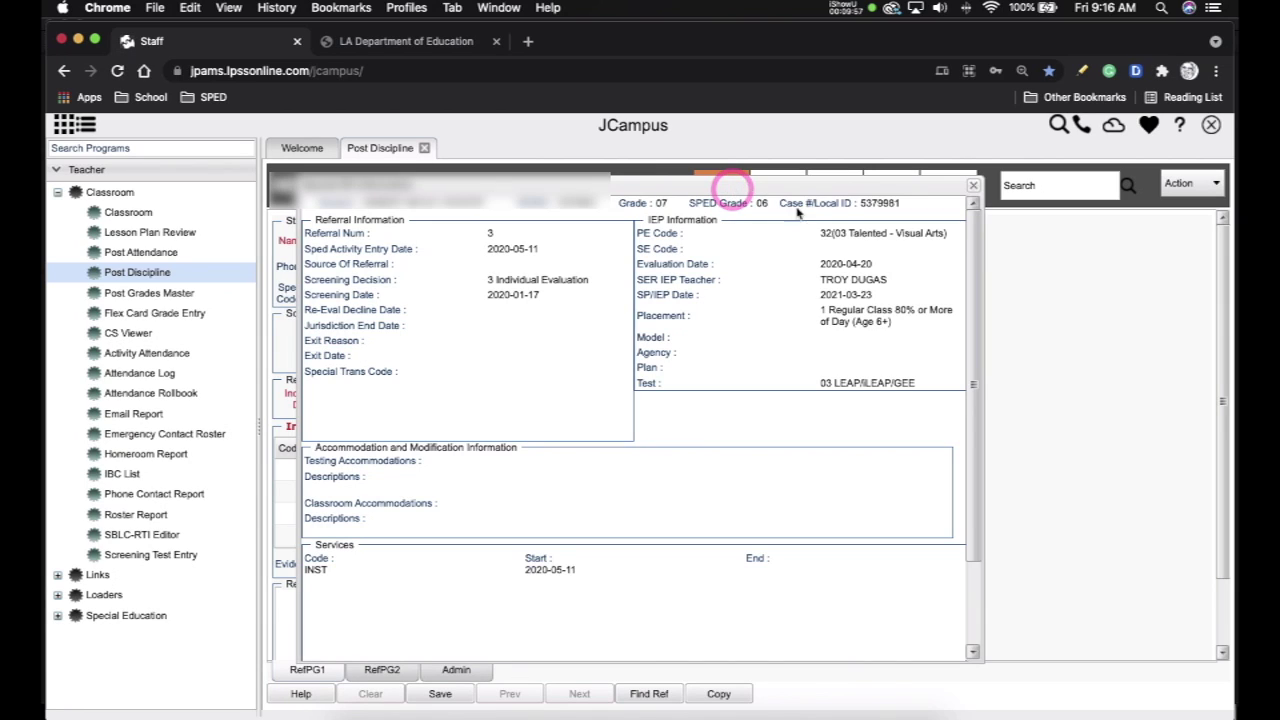
pyautogui.moveTo(822, 235); pyautogui.dragTo(955, 240)
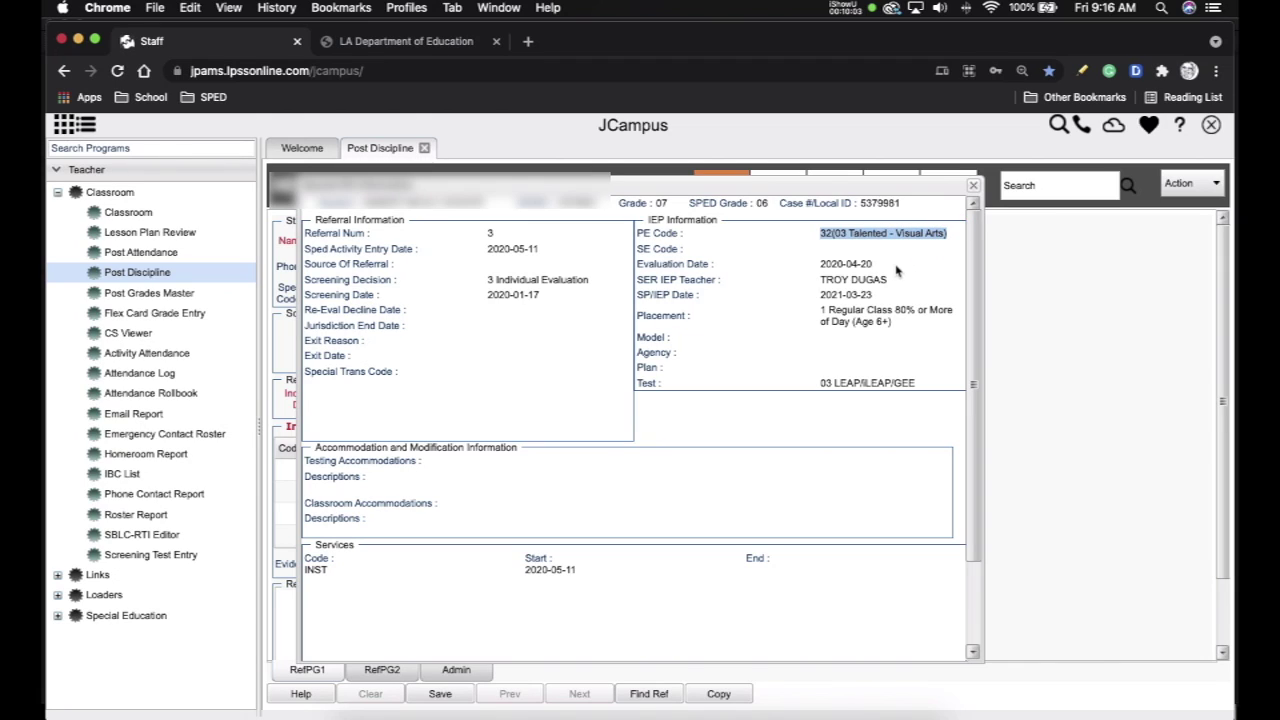
pyautogui.click(823, 284)
pyautogui.moveTo(825, 287); pyautogui.dragTo(887, 280)
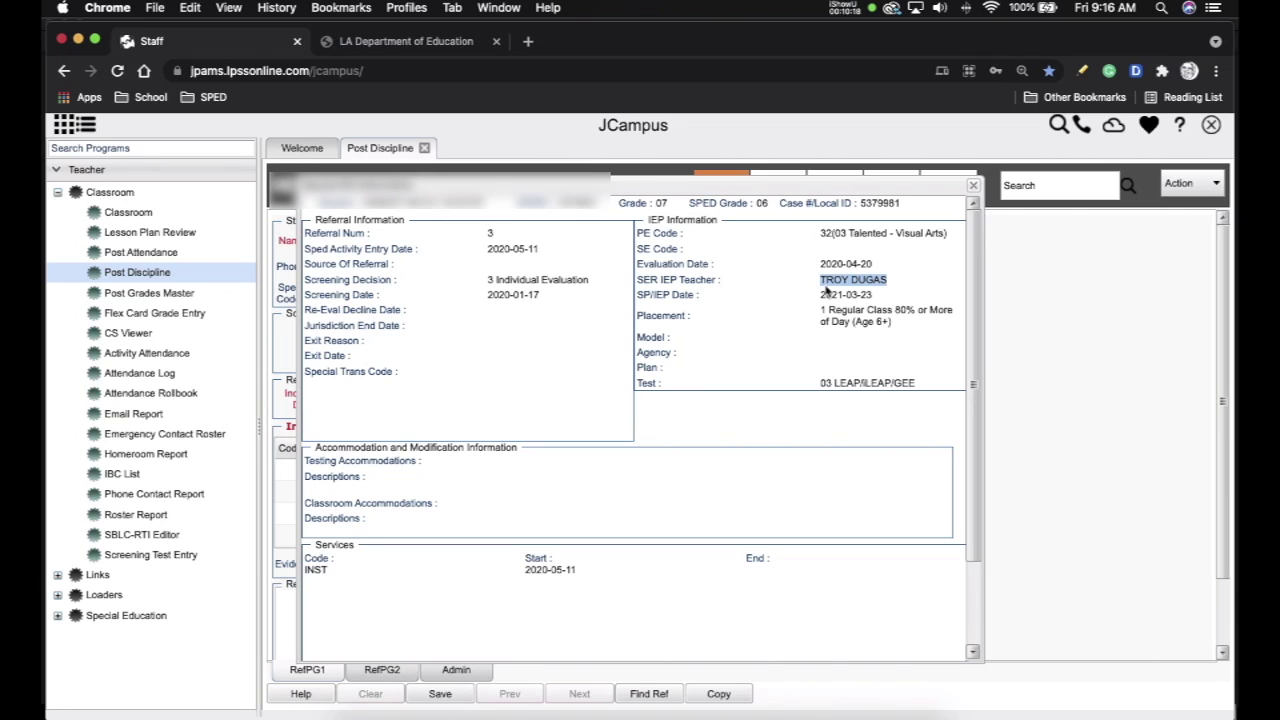
pyautogui.click(911, 288)
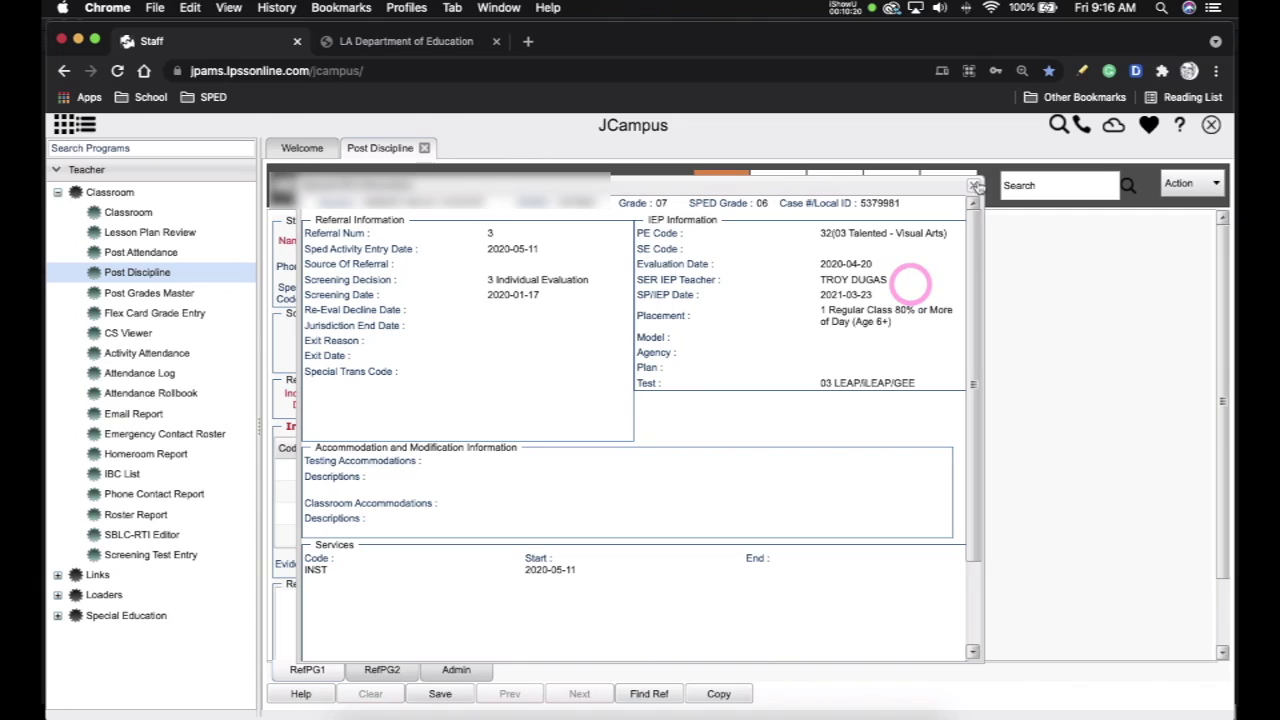
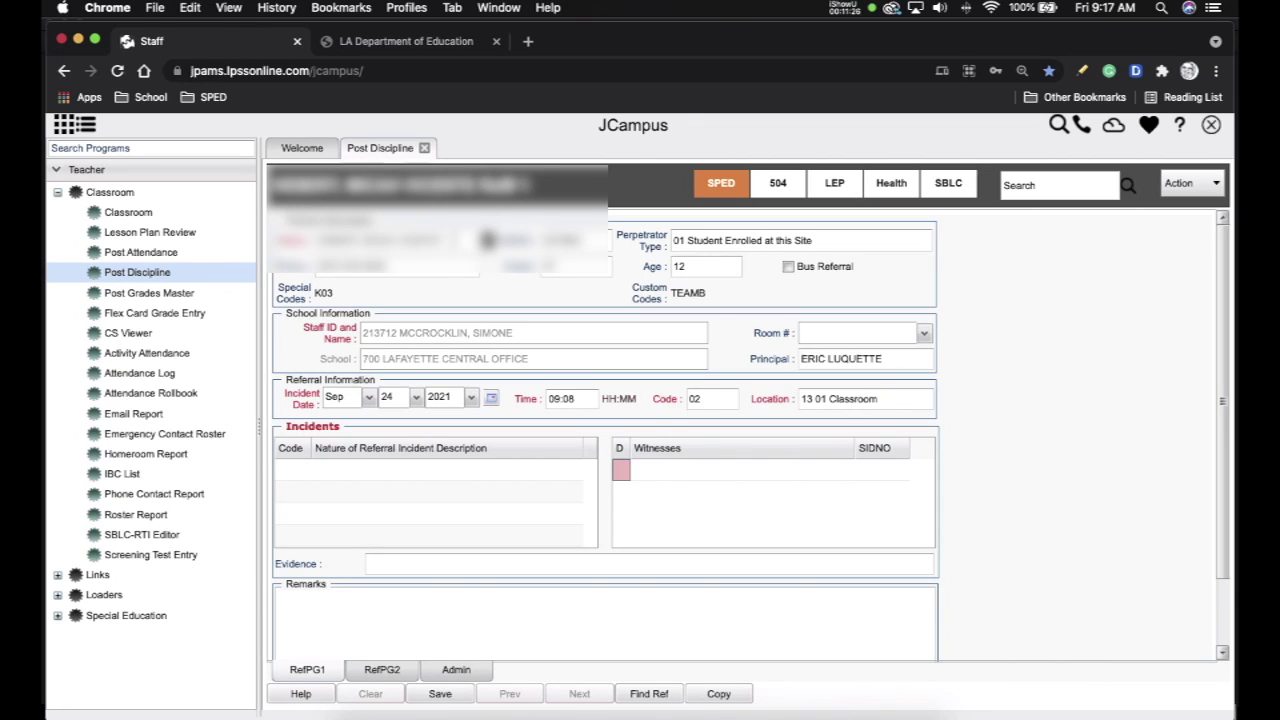
# - Load a third student into the referral and dismiss both the alert codes and the new-student prompt without copying or replacing
pyautogui.click(451, 238)
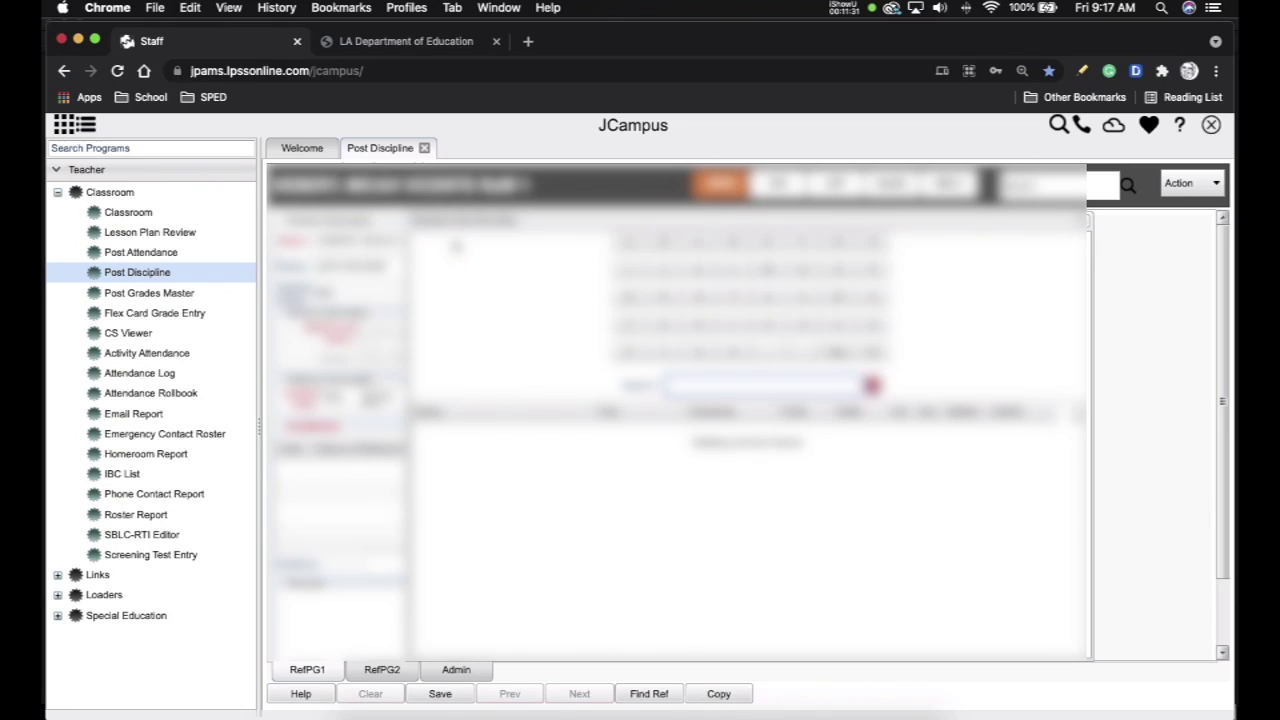
pyautogui.click(483, 458)
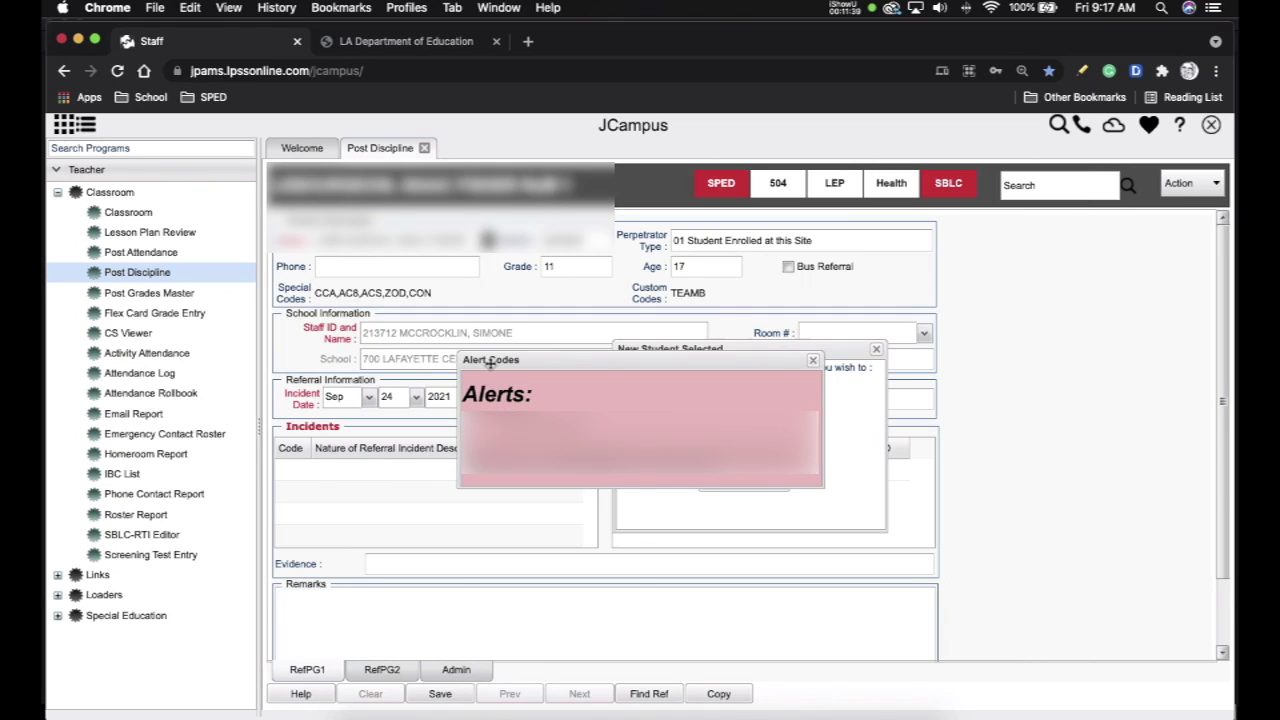
pyautogui.click(812, 360)
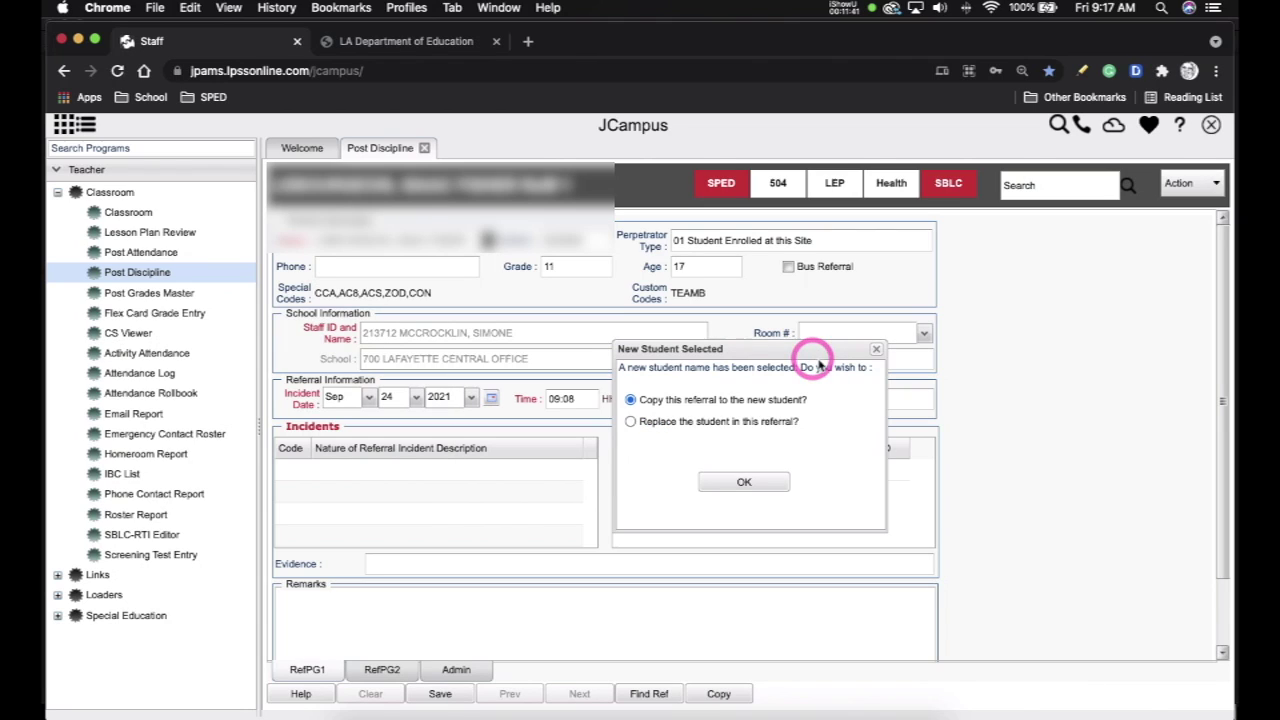
pyautogui.click(879, 349)
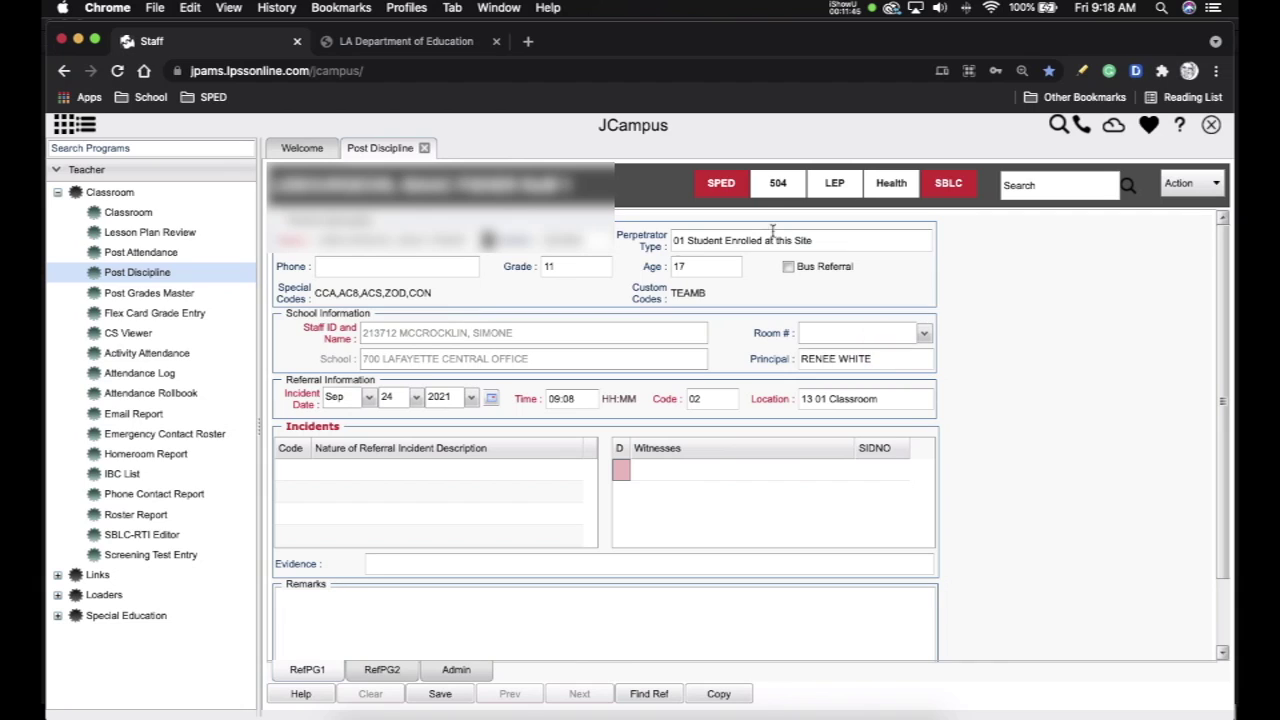
# - Review this student's SPED record, comparing the PE code, SE code and SER IEP teacher, and close it
pyautogui.click(705, 190)
pyautogui.moveTo(822, 245); pyautogui.dragTo(948, 258)
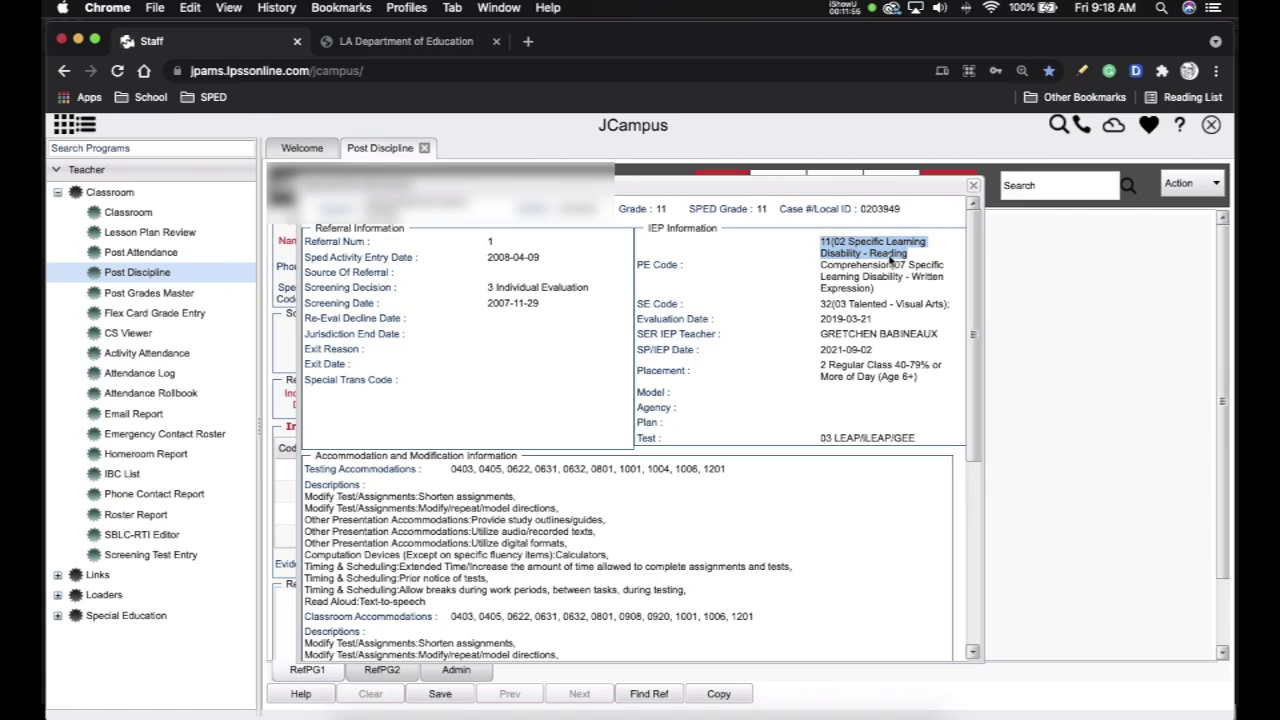
pyautogui.moveTo(822, 336); pyautogui.dragTo(942, 337)
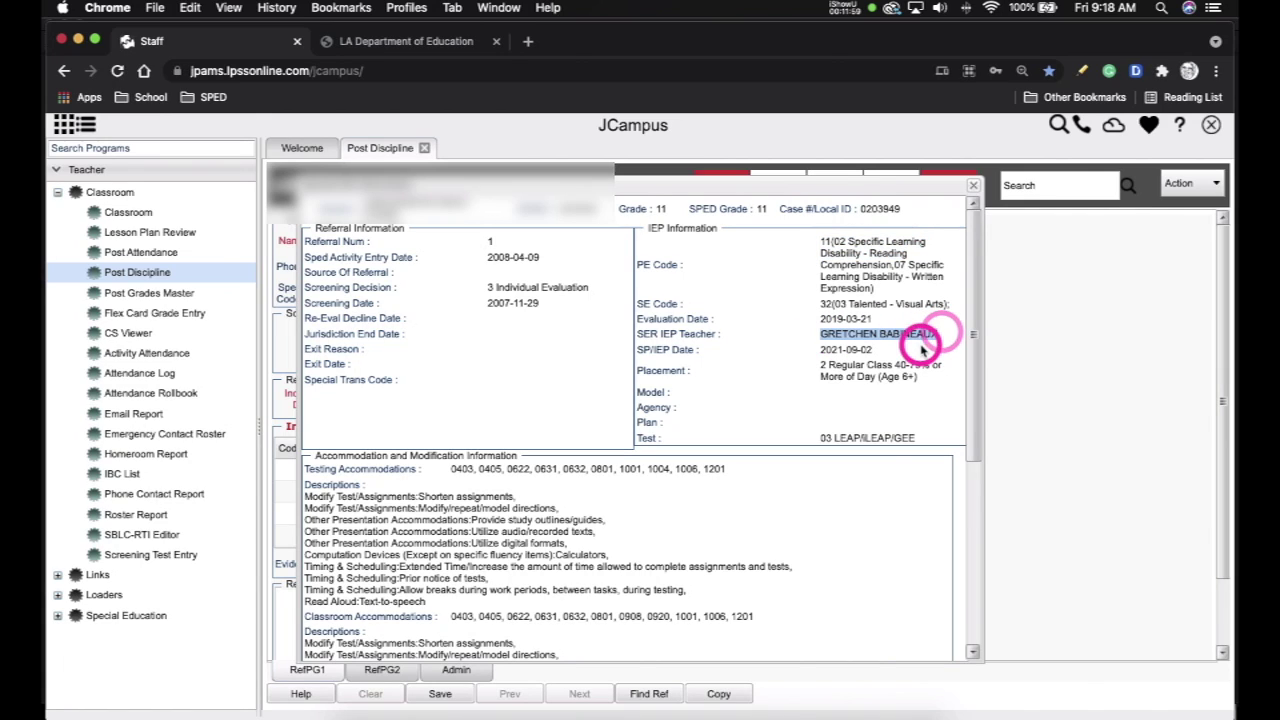
pyautogui.click(923, 340)
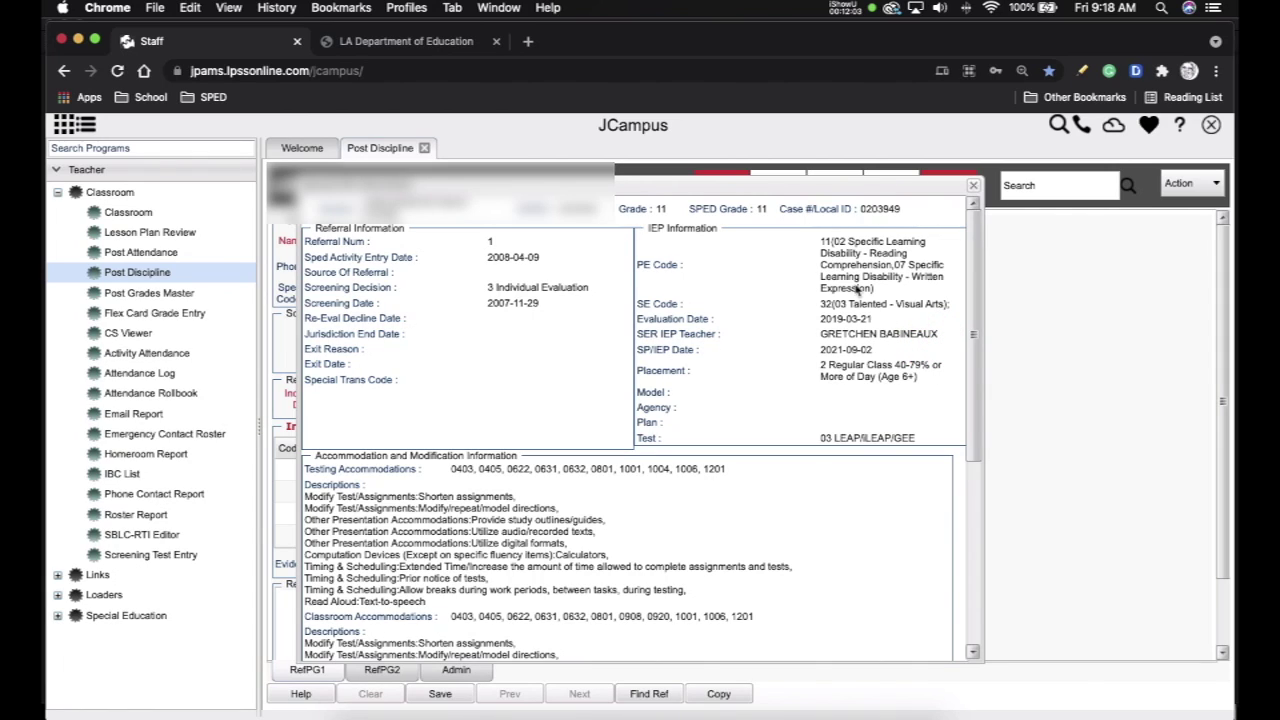
pyautogui.click(819, 311)
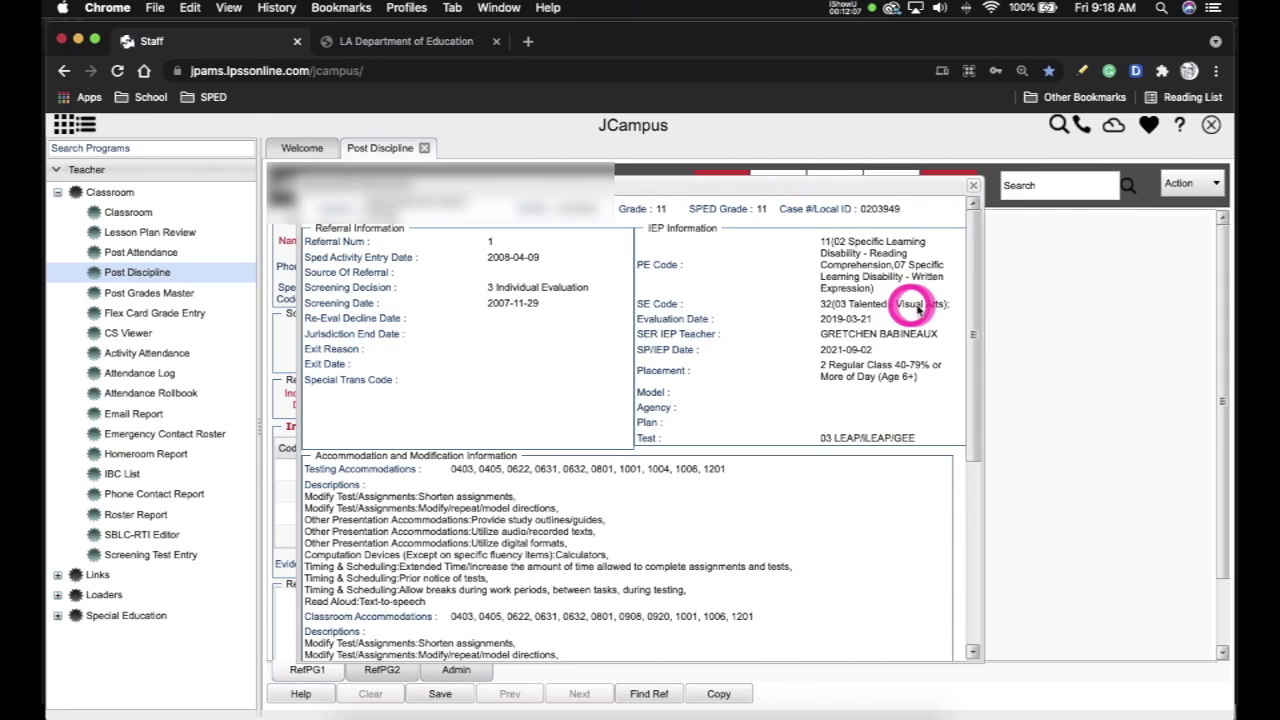
pyautogui.moveTo(950, 305); pyautogui.dragTo(810, 307)
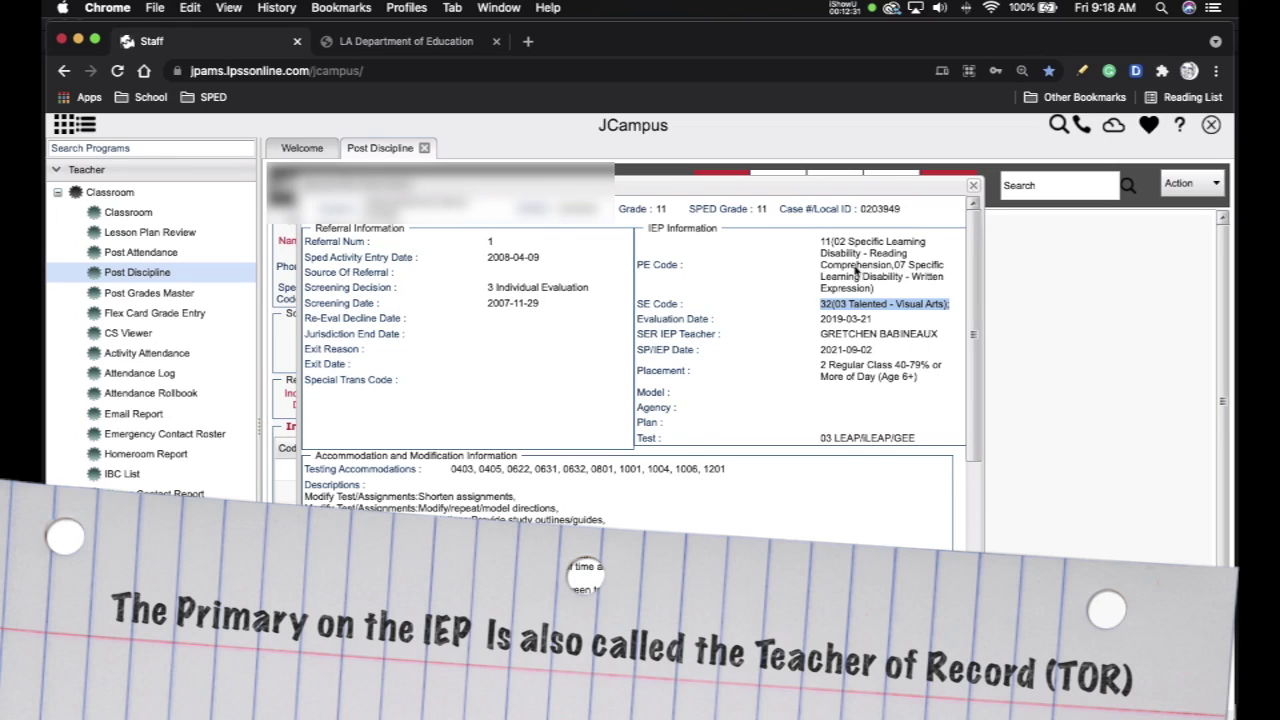
pyautogui.moveTo(943, 341); pyautogui.dragTo(812, 335)
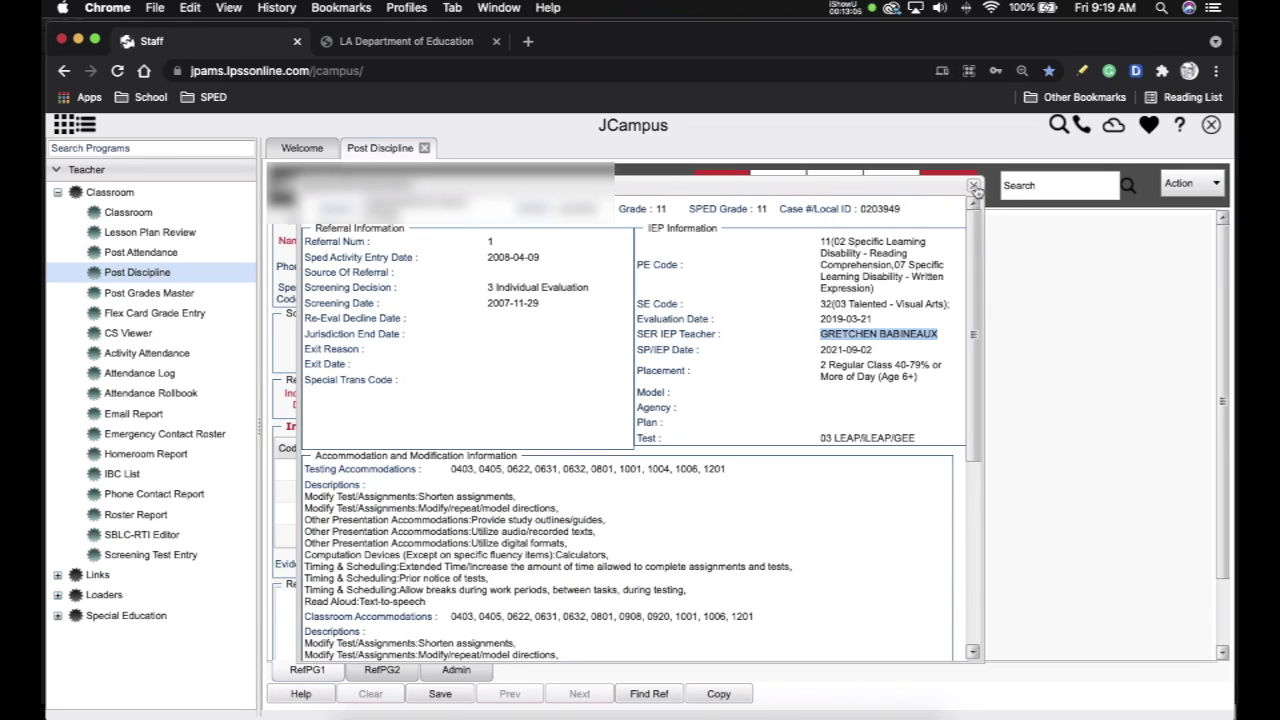
pyautogui.click(974, 188)
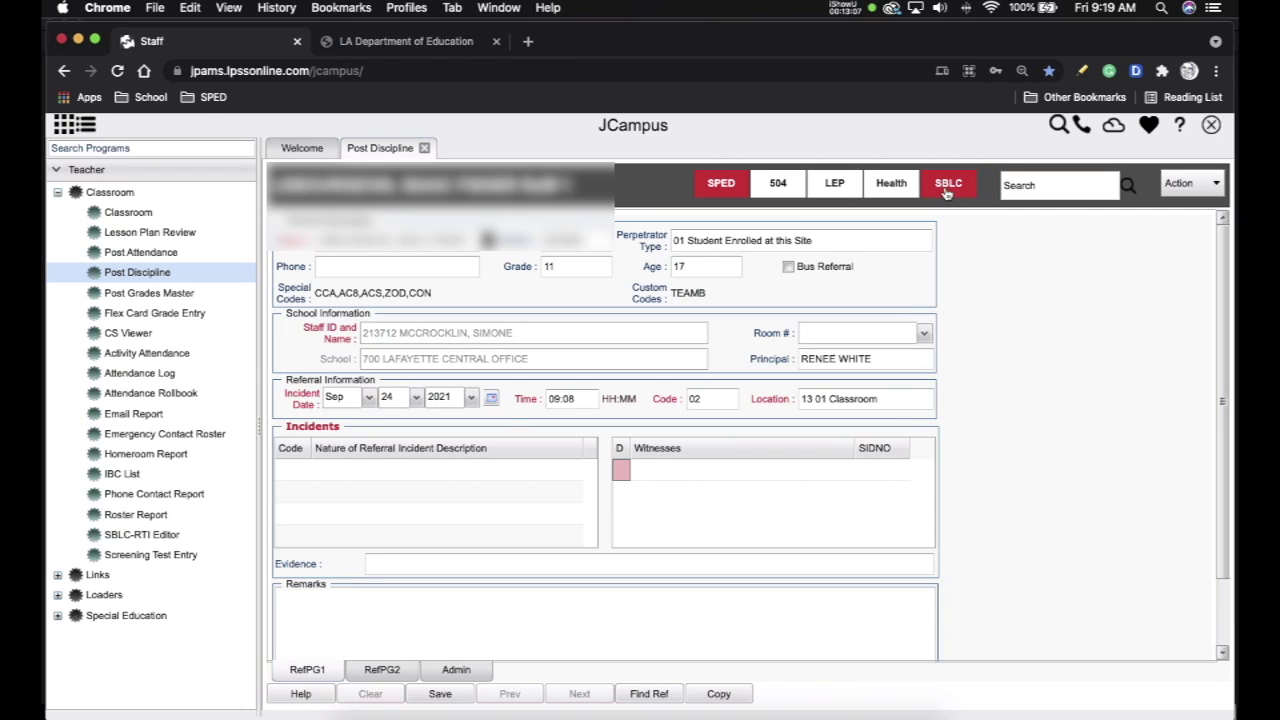
# - Review the student's SBLC and RTI referral details across all columns and close them
pyautogui.click(947, 188)
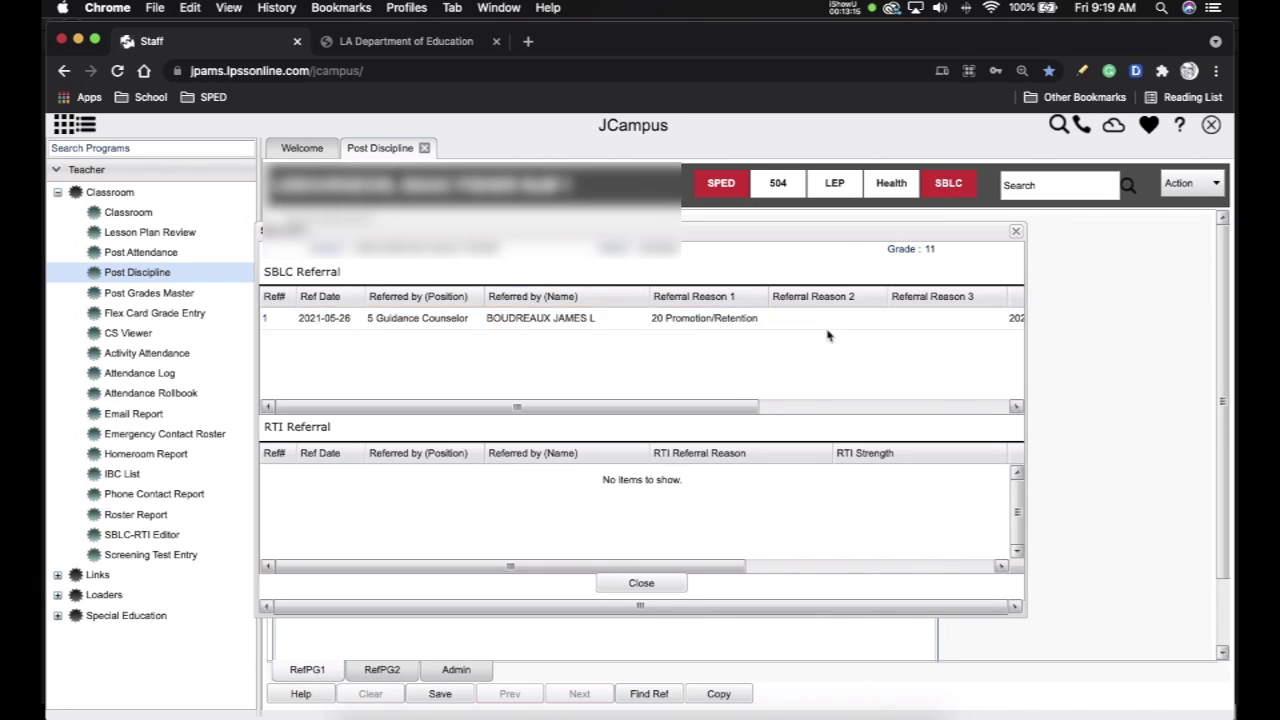
pyautogui.hscroll(1, 836, 318)
pyautogui.hscroll(1, 836, 318)
pyautogui.hscroll(-2, 836, 320)
pyautogui.click(1018, 233)
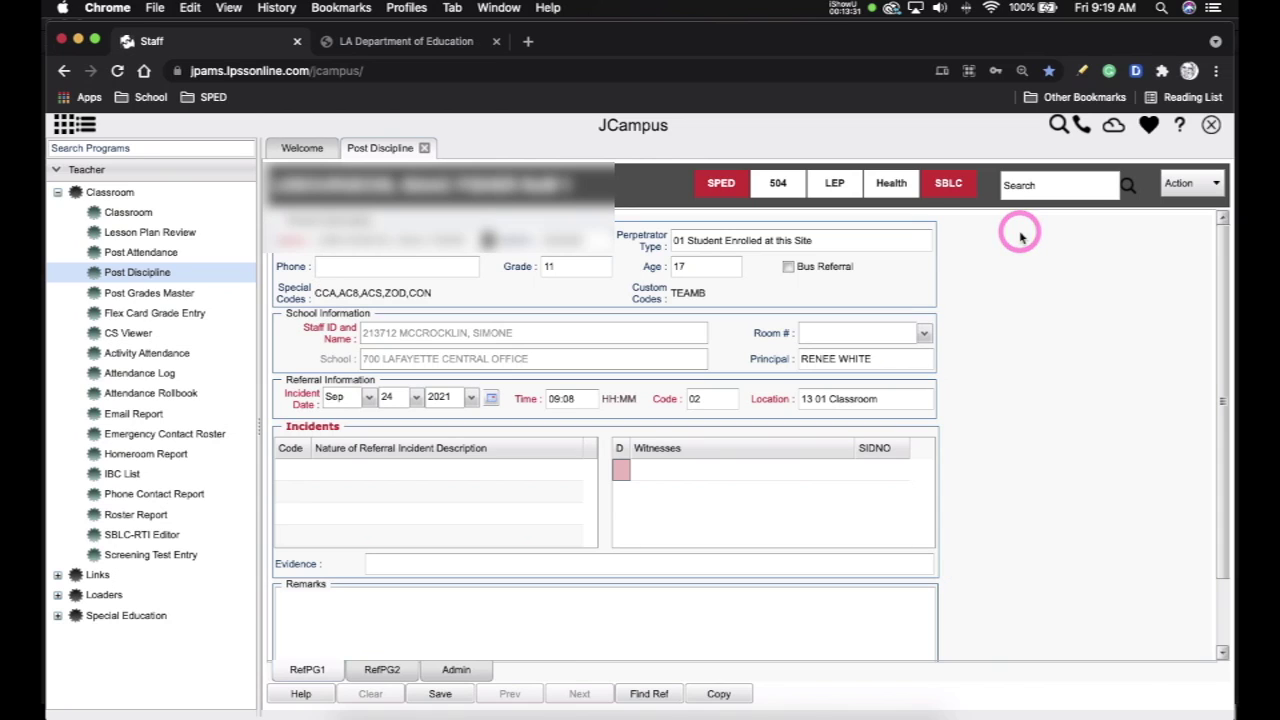
# - Reopen Post Discipline with a blank referral, load the original student by last name and dismiss the alert codes
pyautogui.click(424, 148)
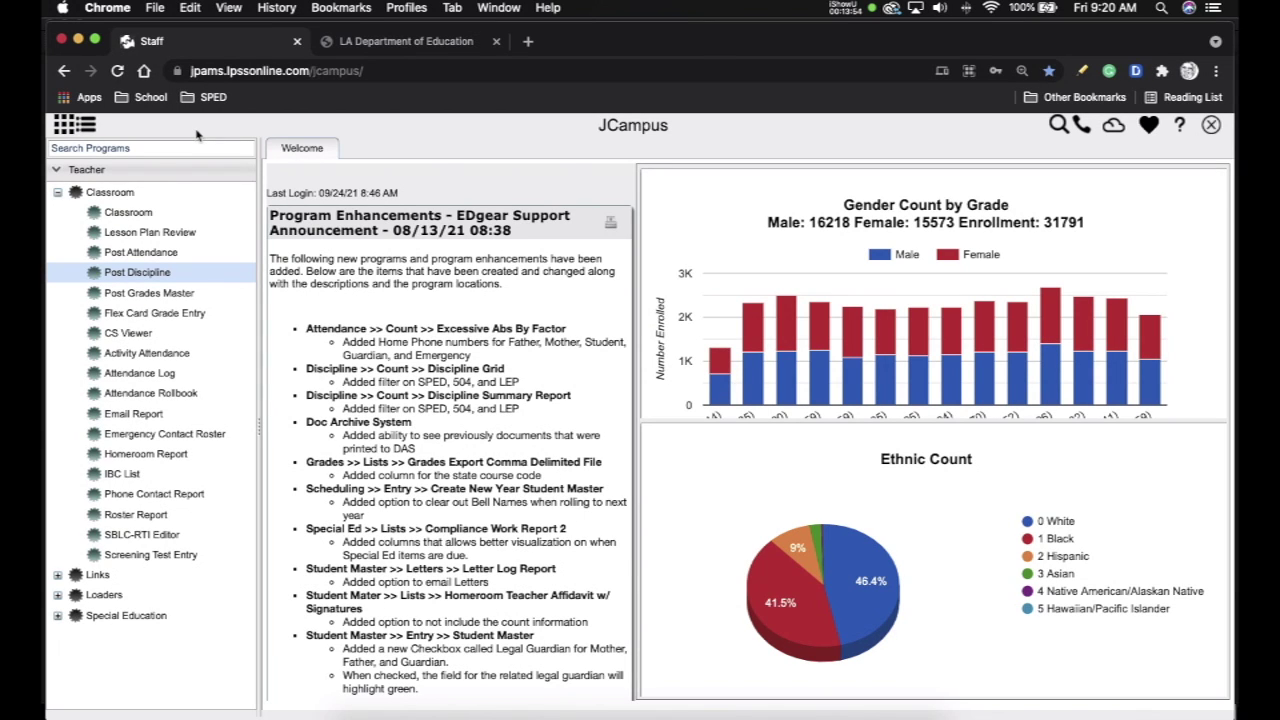
pyautogui.click(166, 279)
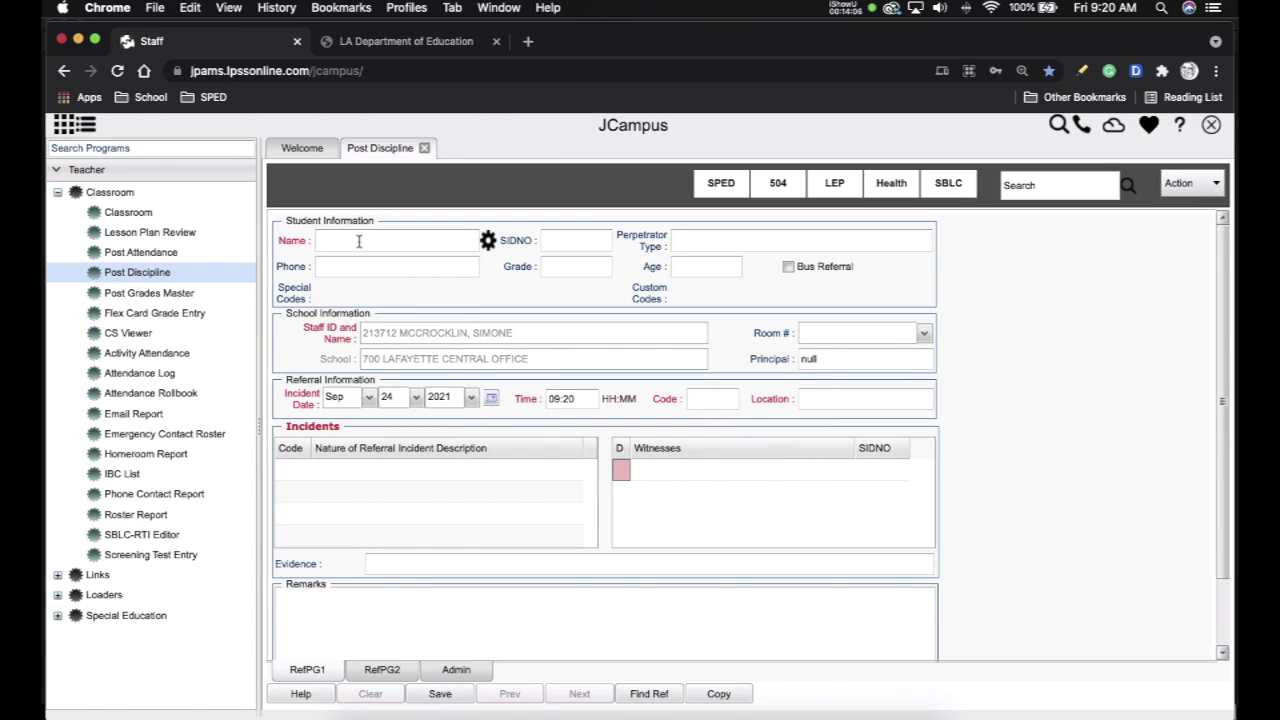
pyautogui.click(359, 241)
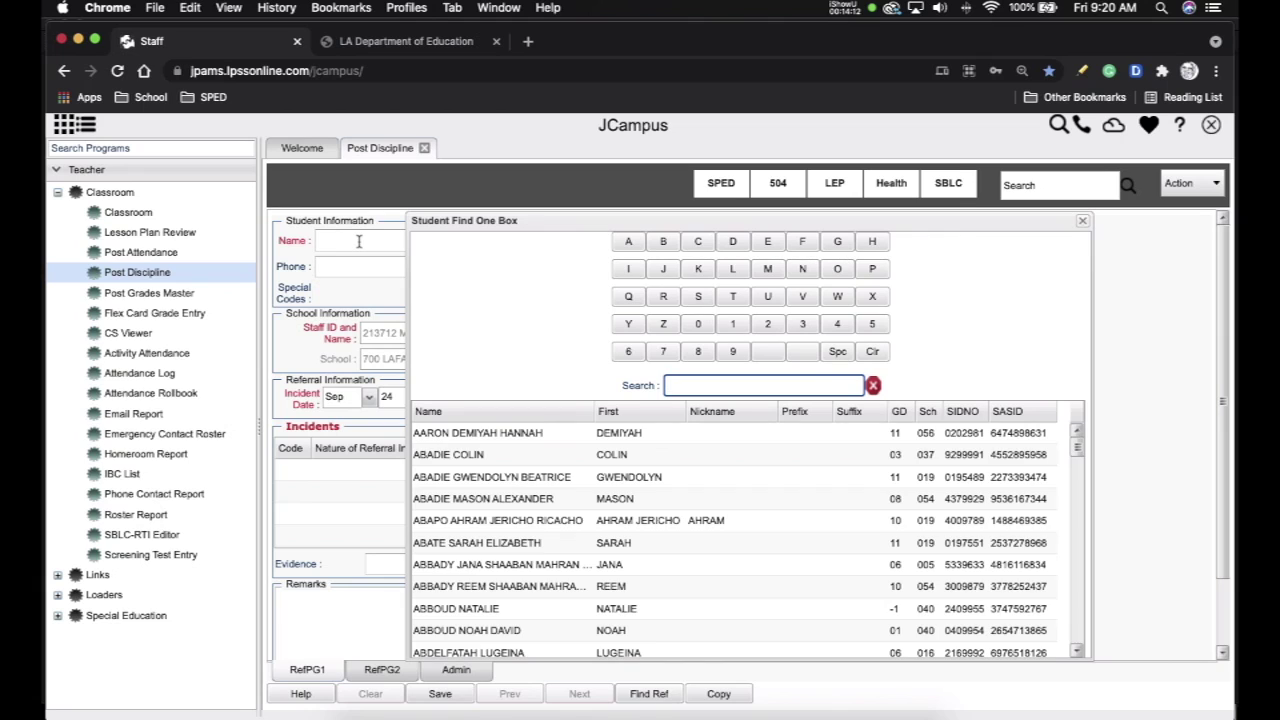
pyautogui.write('MCC')
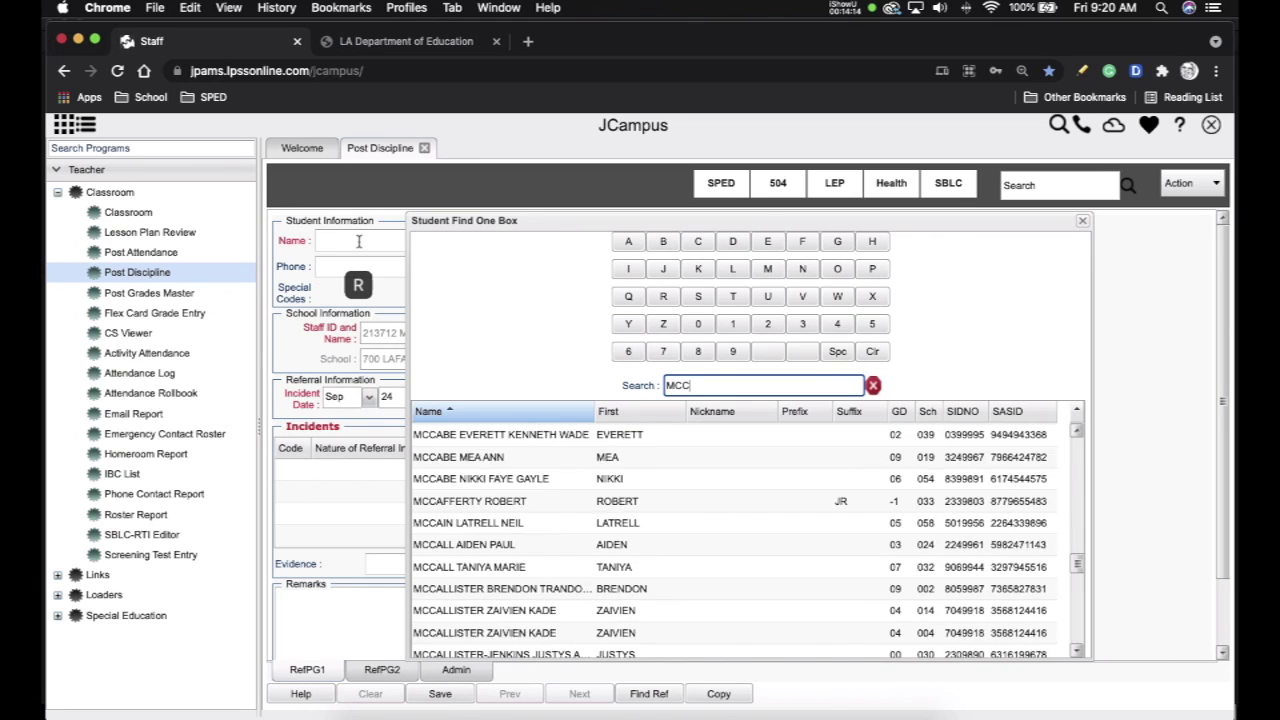
pyautogui.write('ROCKLIN')
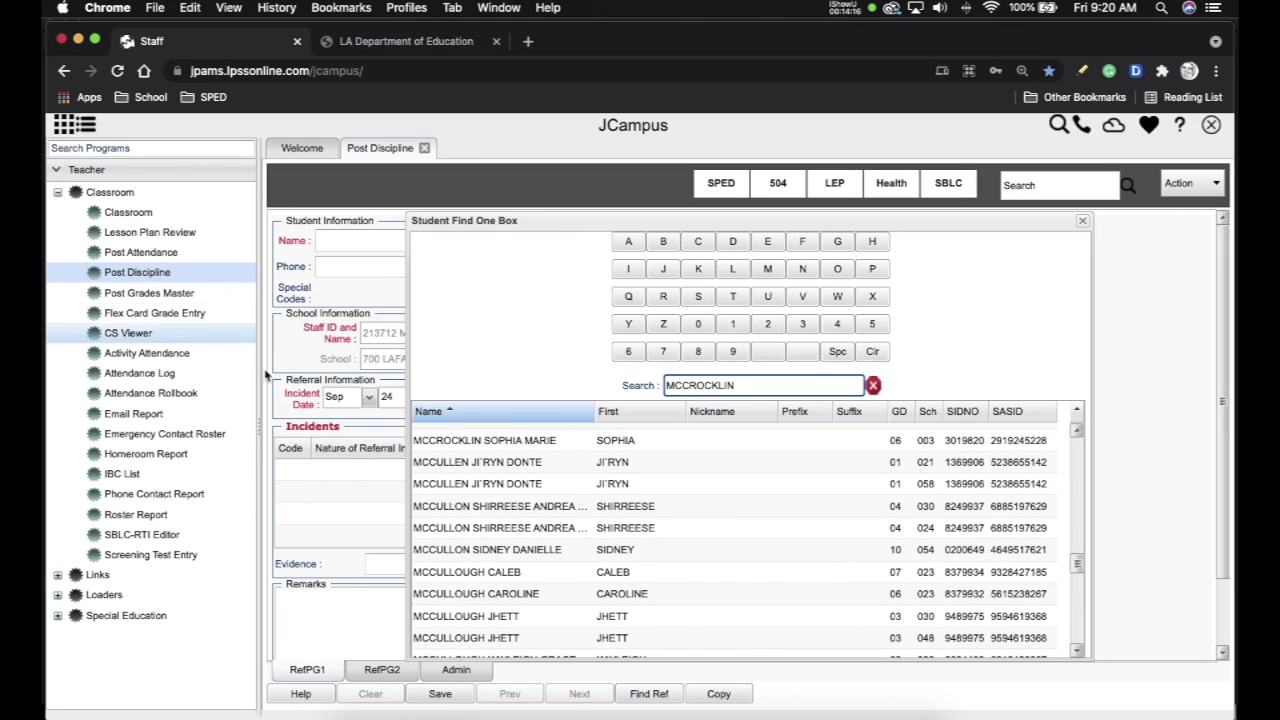
pyautogui.click(452, 440)
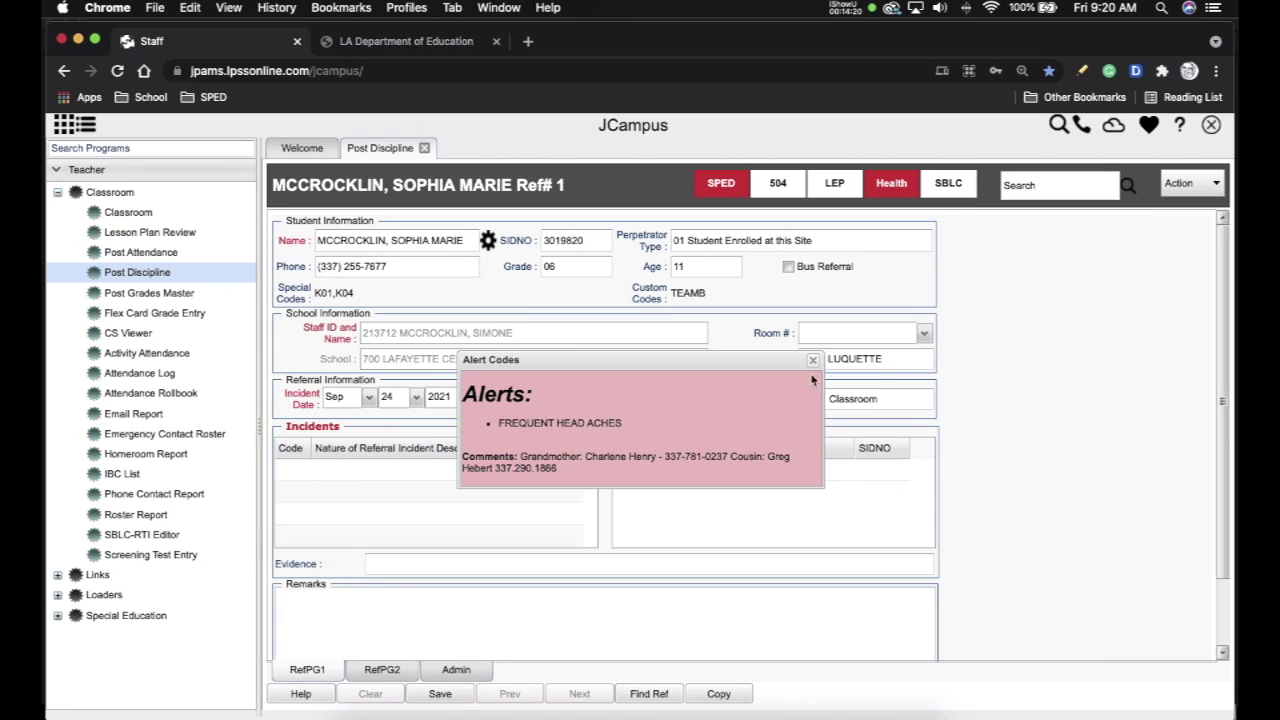
pyautogui.click(815, 362)
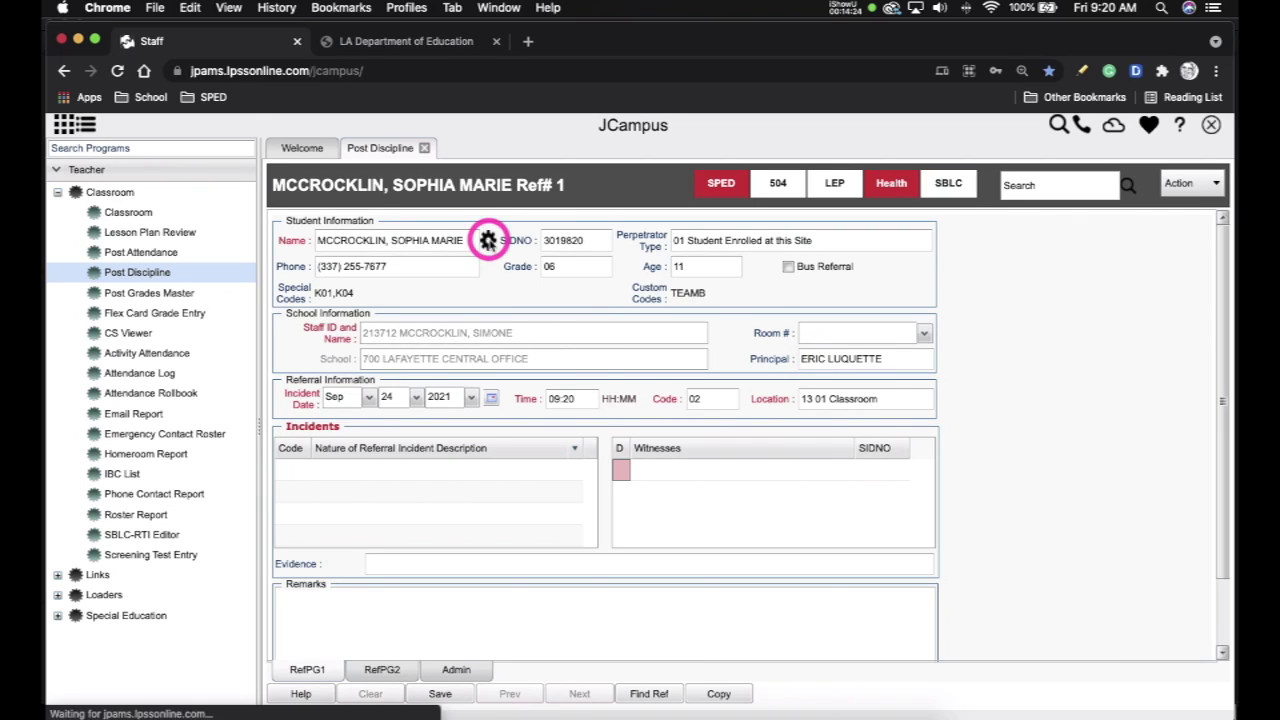
# - View the reloaded student's Student Demographic report and close it
pyautogui.click(487, 241)
pyautogui.moveTo(520, 207)
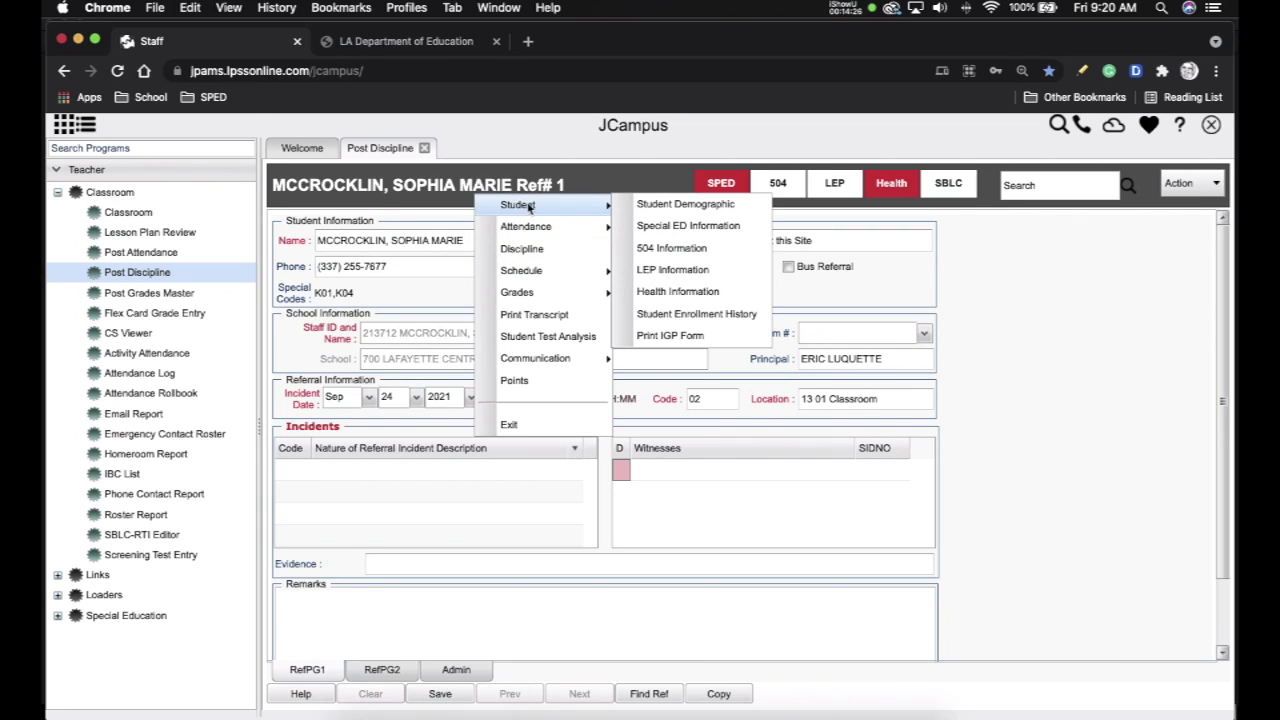
pyautogui.click(670, 206)
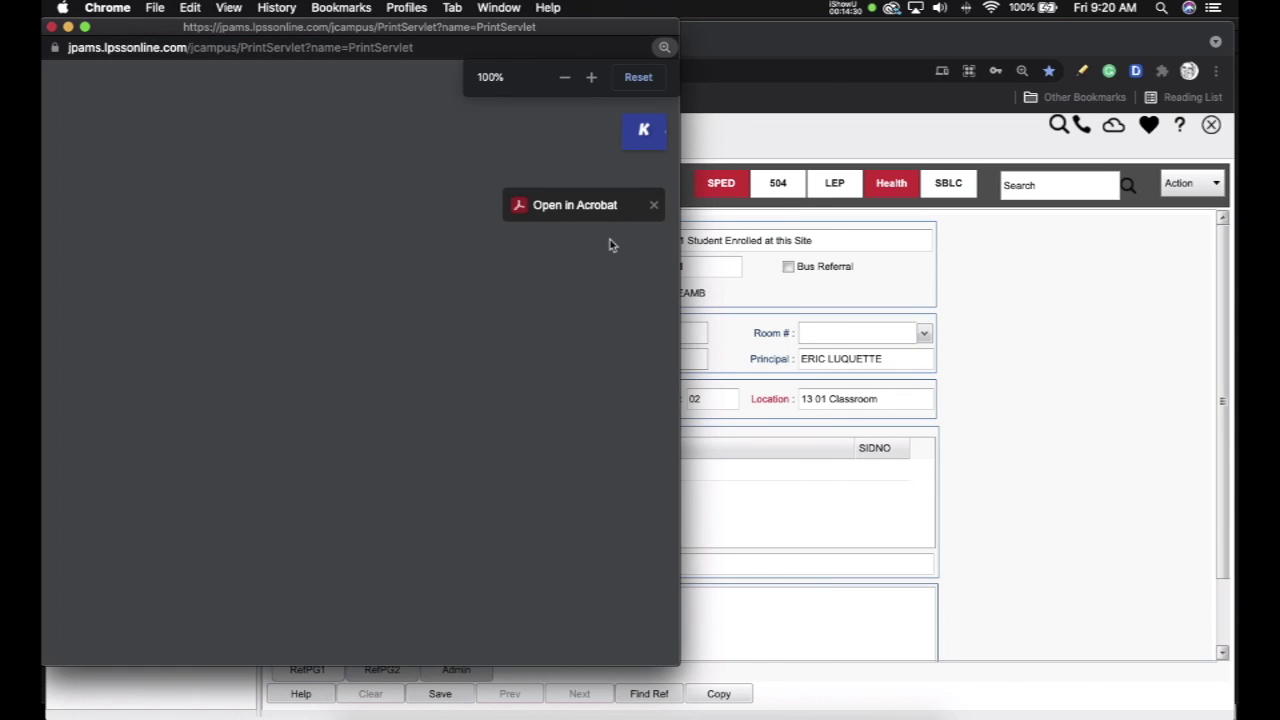
pyautogui.click(656, 206)
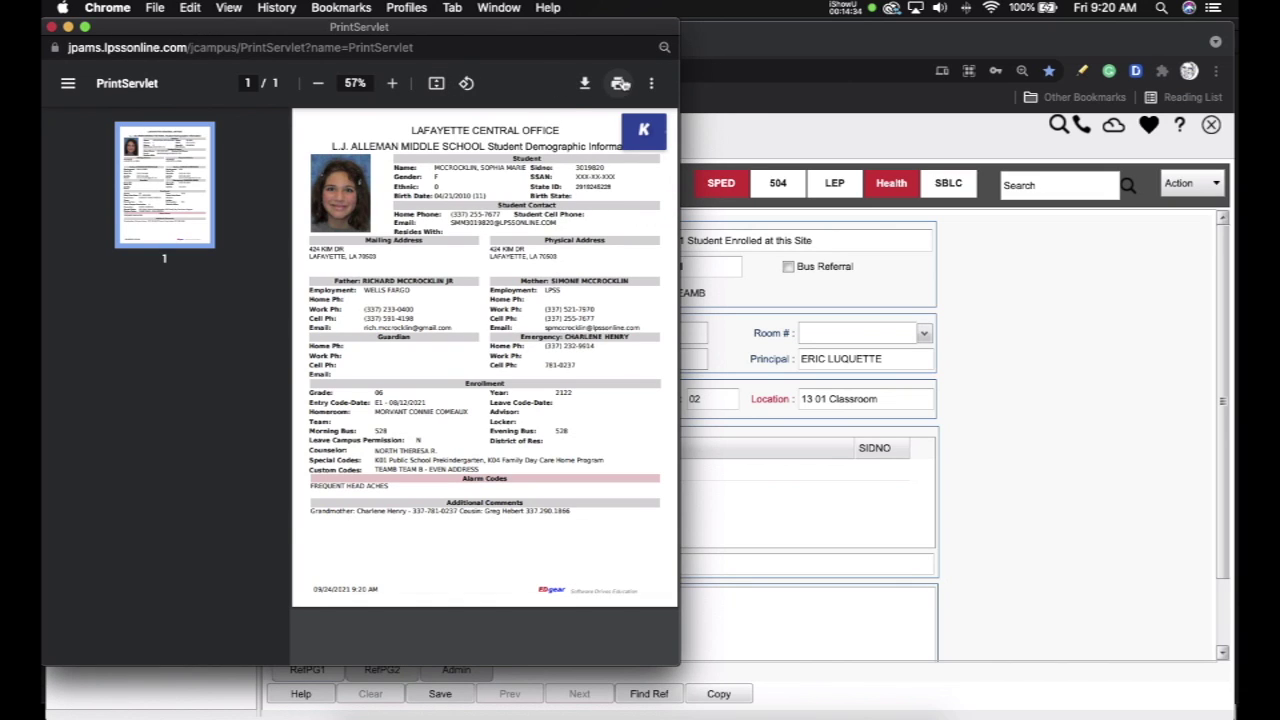
pyautogui.click(52, 27)
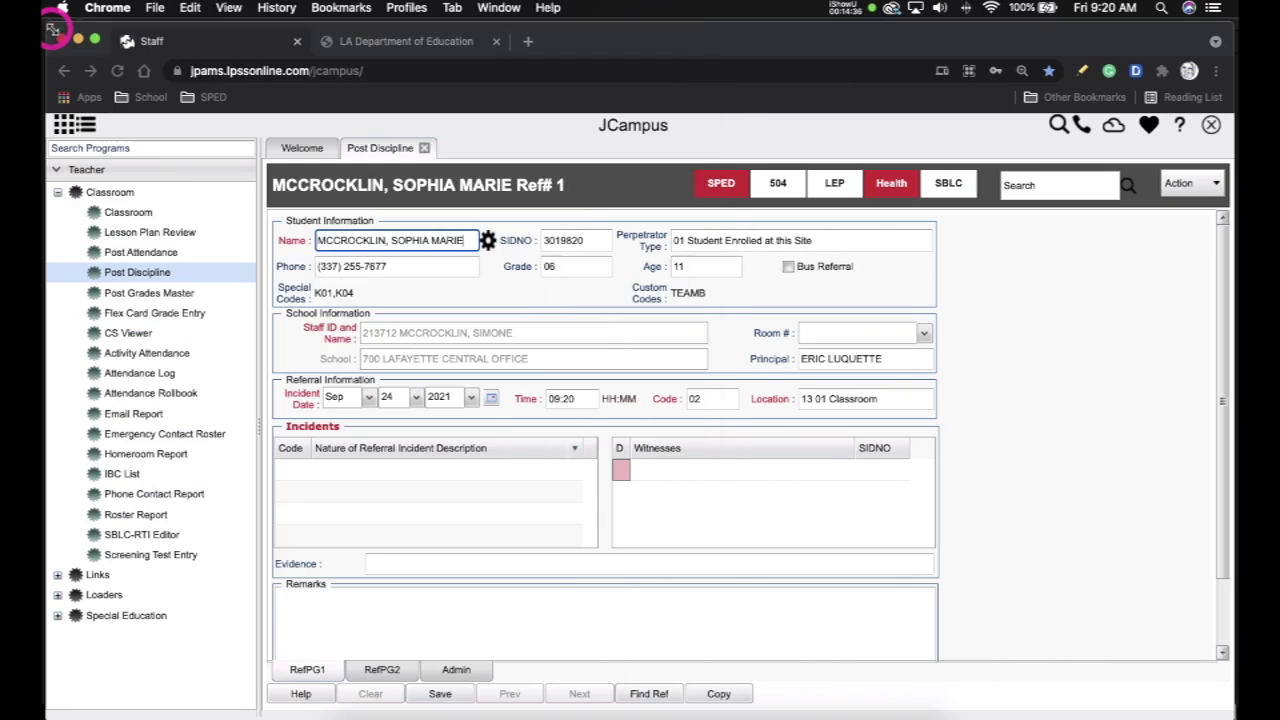
# - View the student's printed schedule and close it, and review the student's Special ED Information and close it
pyautogui.click(487, 240)
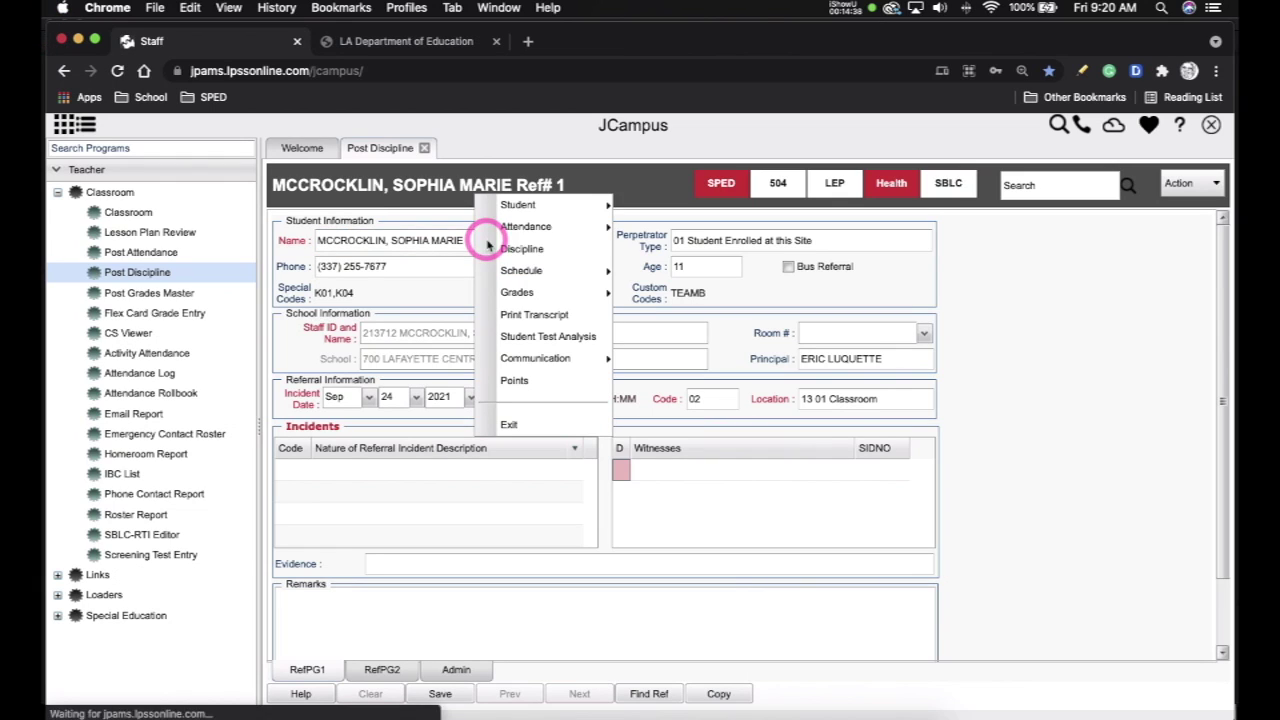
pyautogui.moveTo(540, 272)
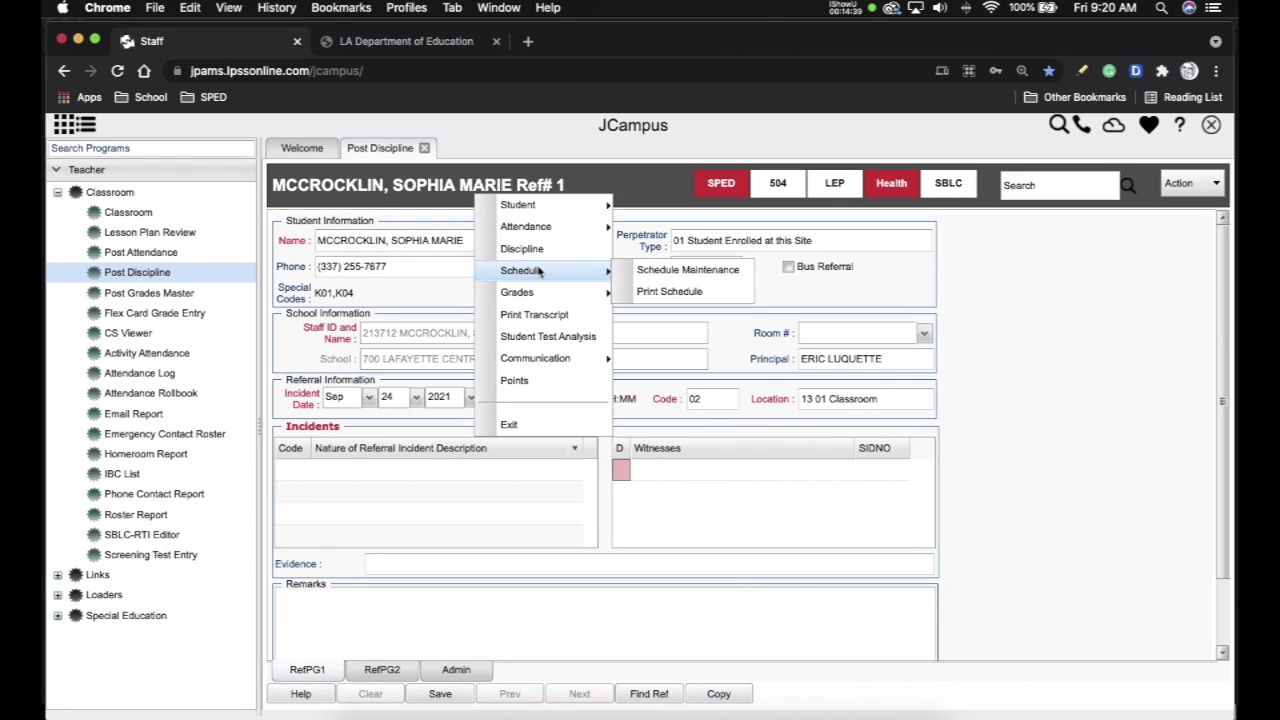
pyautogui.click(712, 298)
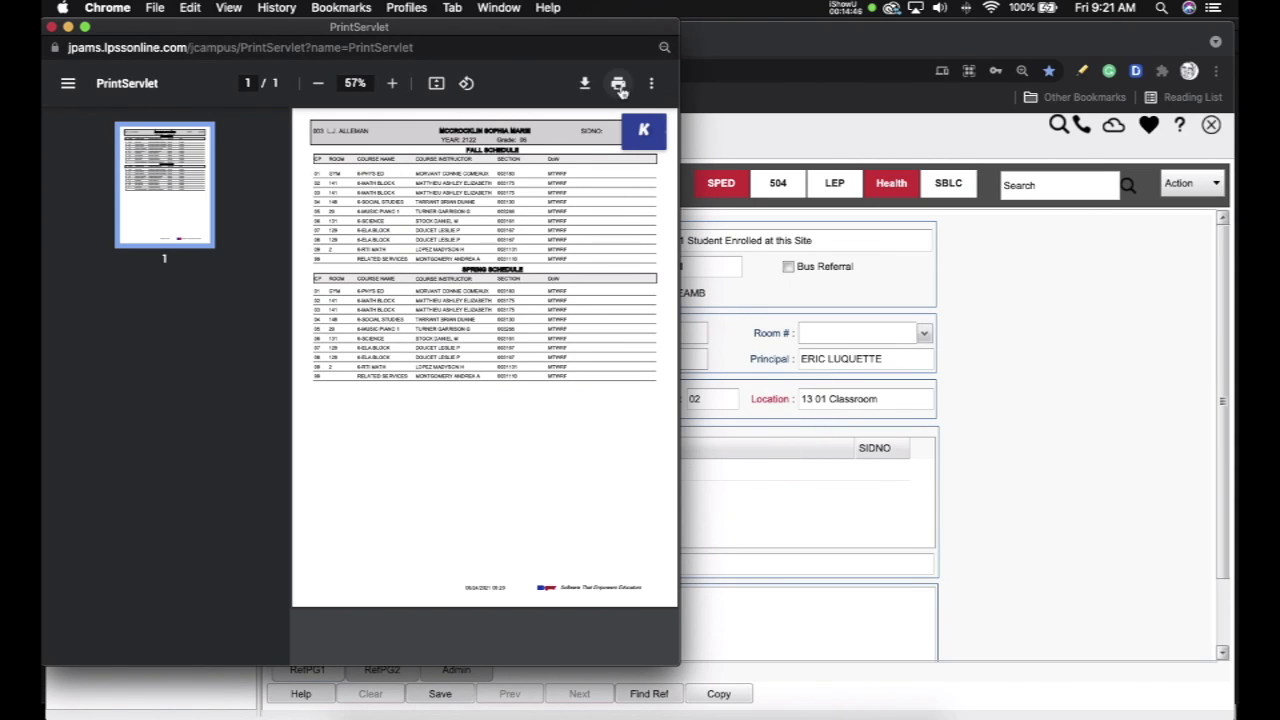
pyautogui.click(55, 27)
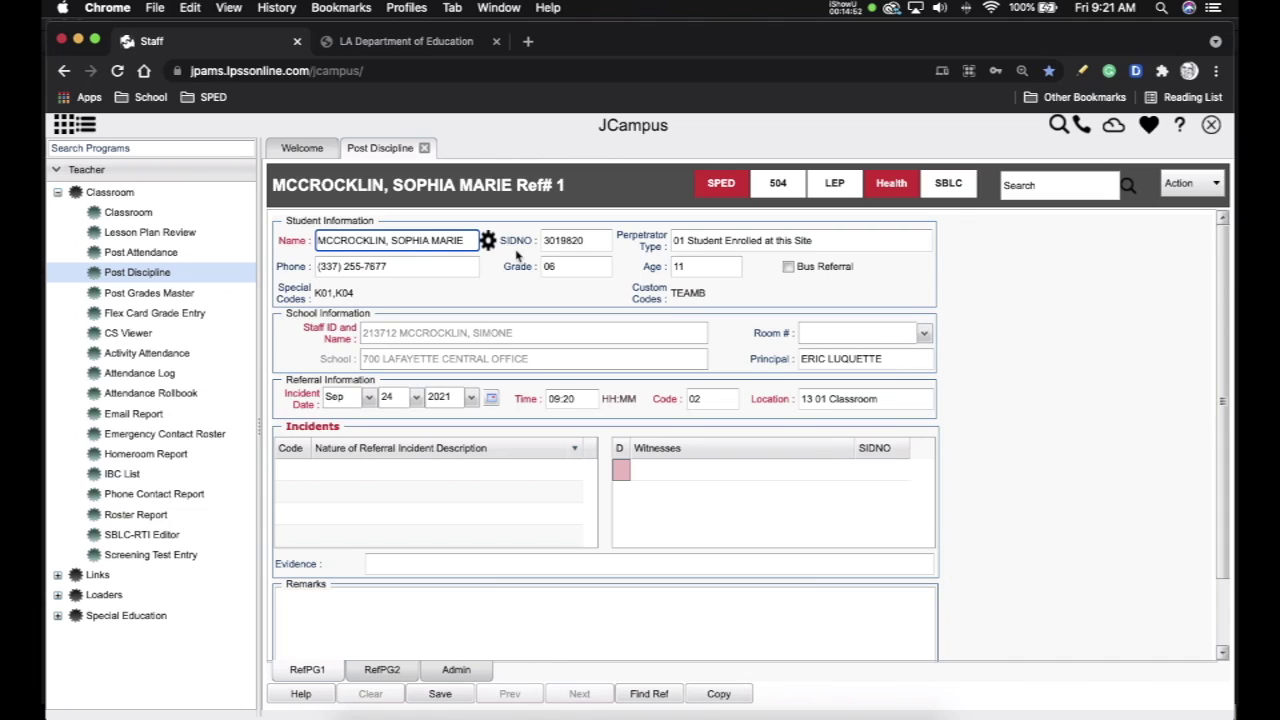
pyautogui.click(716, 196)
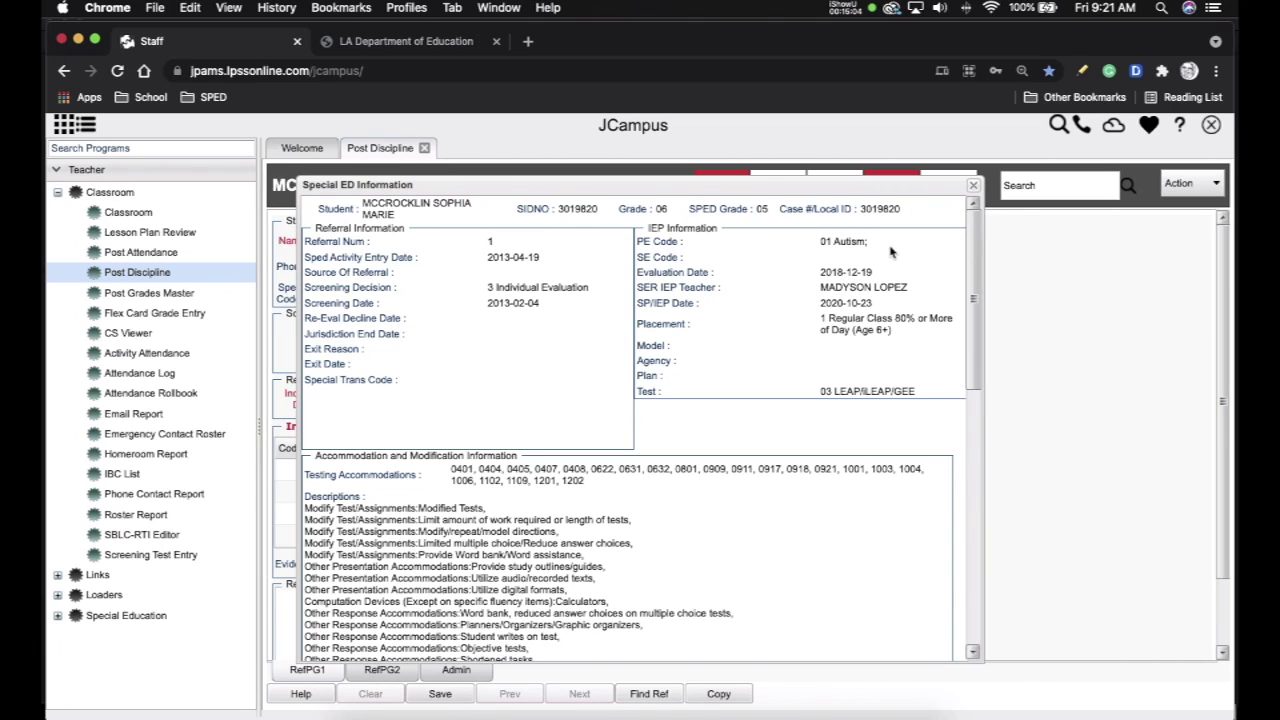
pyautogui.click(975, 188)
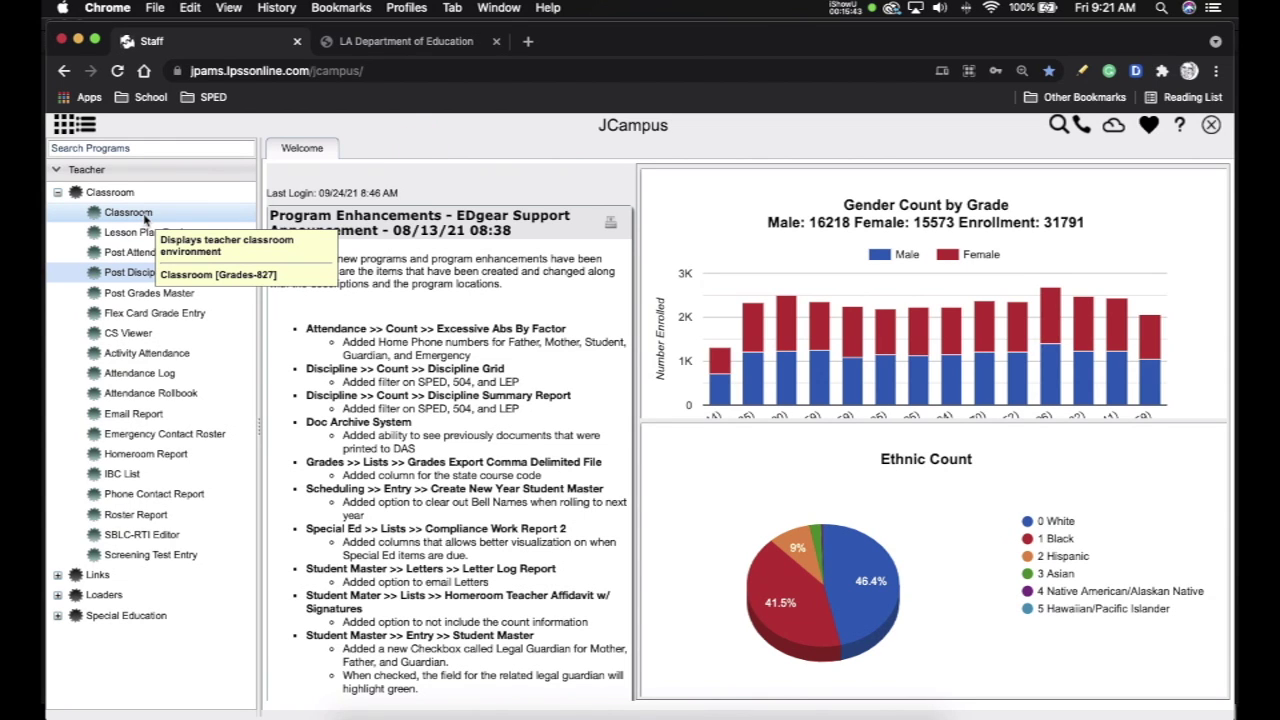
# - Open the Classroom program and set its school to 011, O. Comeaux High School
pyautogui.click(130, 214)
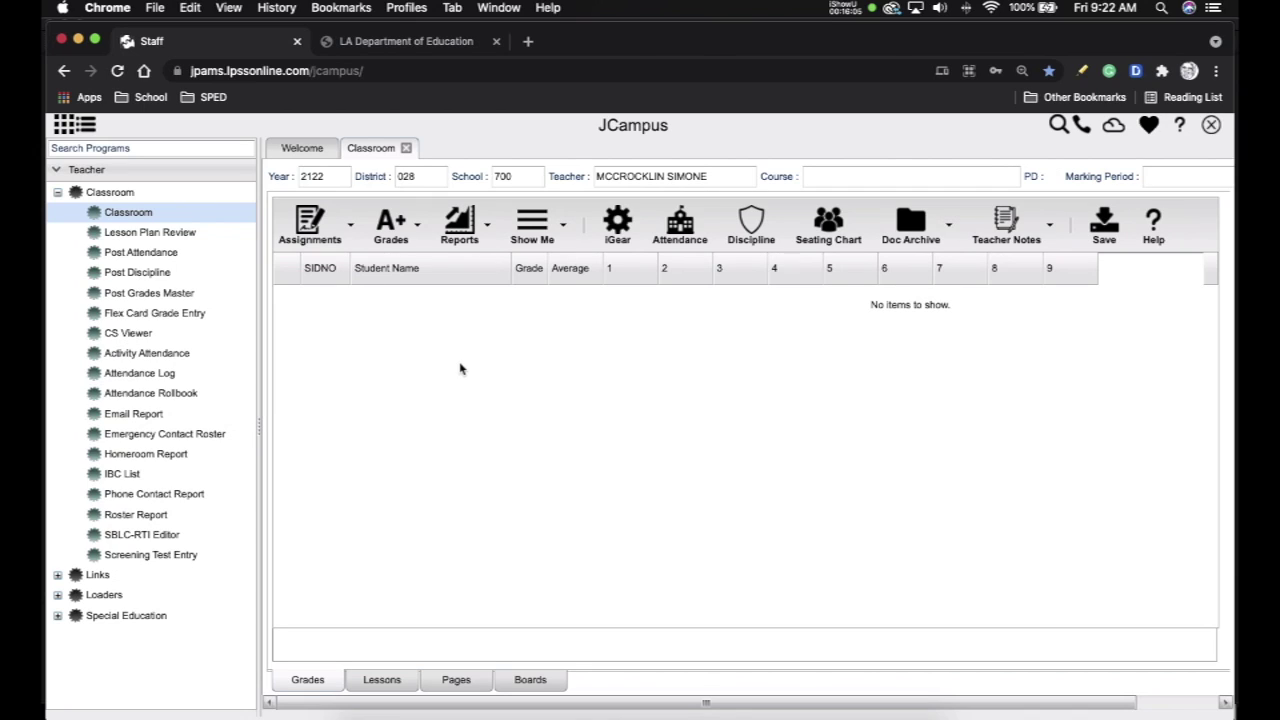
pyautogui.click(527, 174)
pyautogui.doubleClick(523, 174)
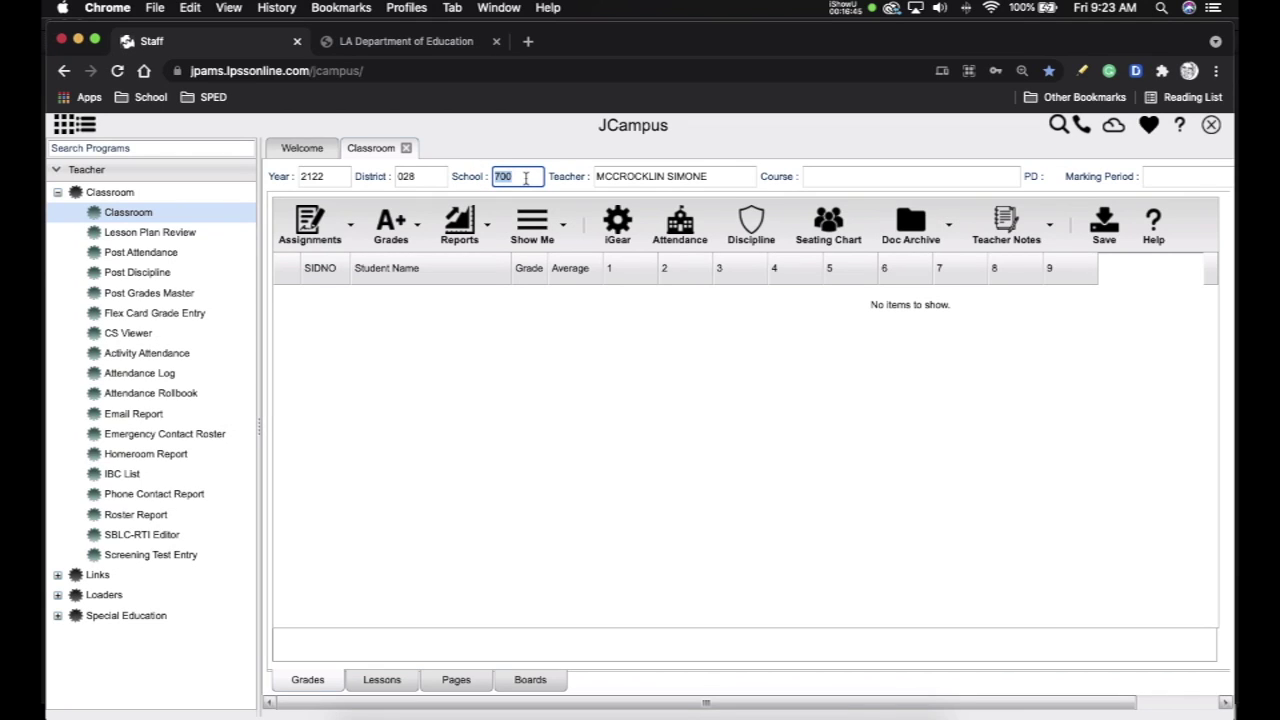
pyautogui.doubleClick(524, 176)
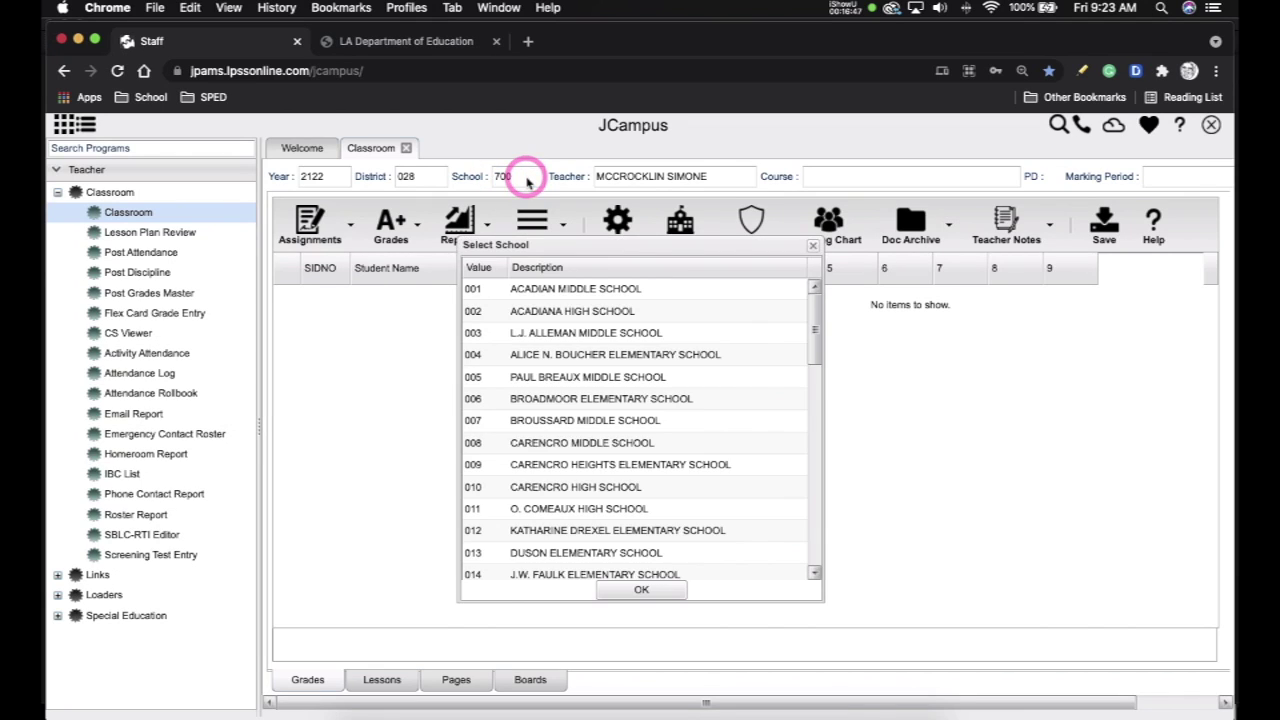
pyautogui.doubleClick(536, 512)
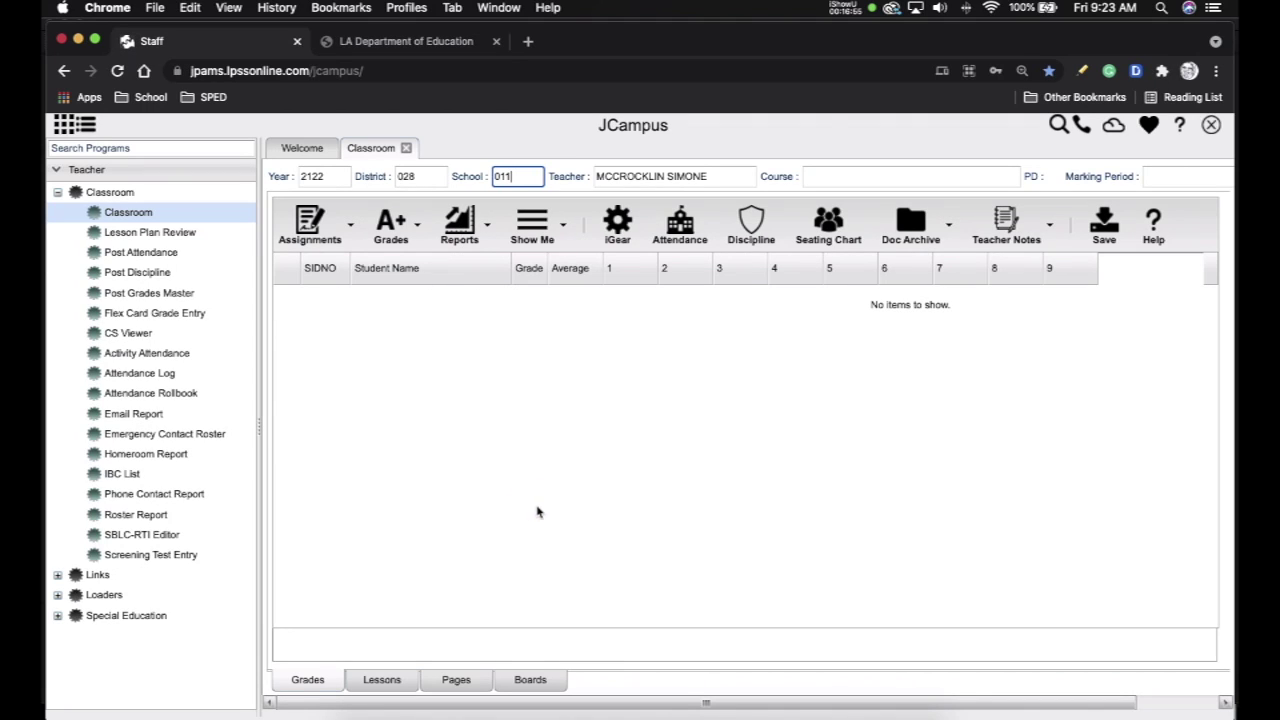
# - Select the period 09 section TAL V ART ENR-HS as the Classroom course
pyautogui.click(838, 176)
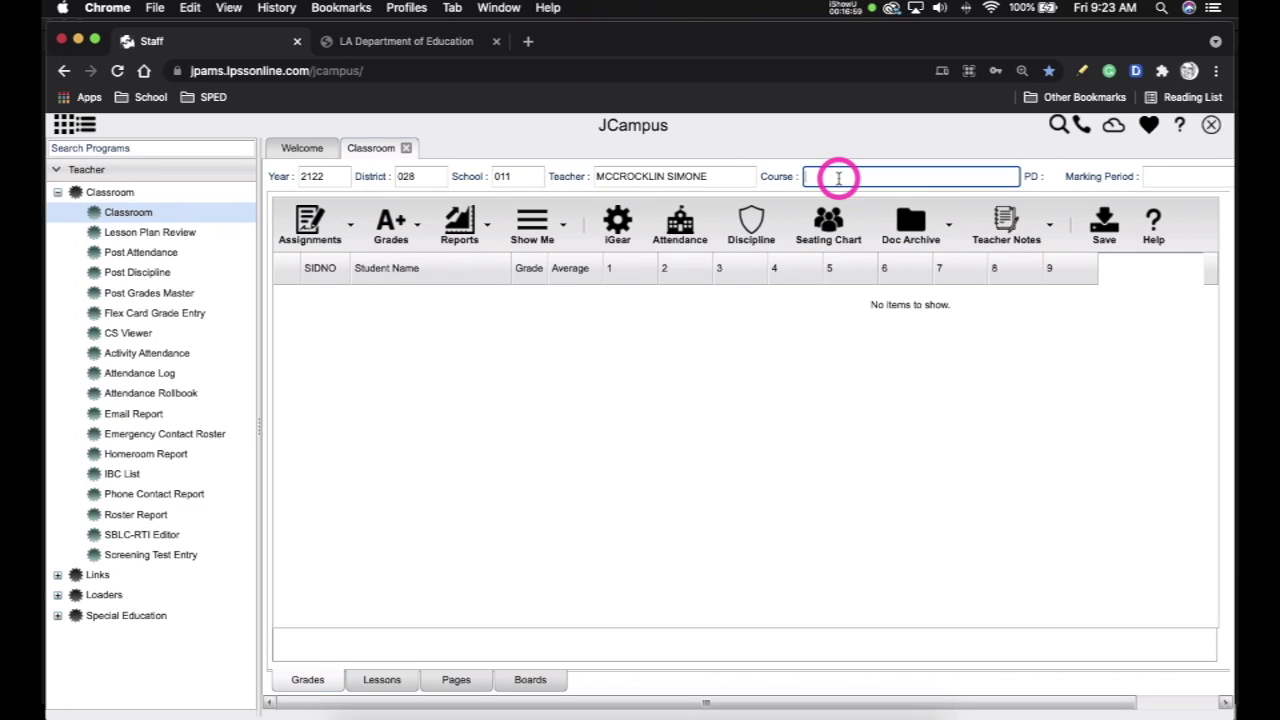
pyautogui.click(490, 293)
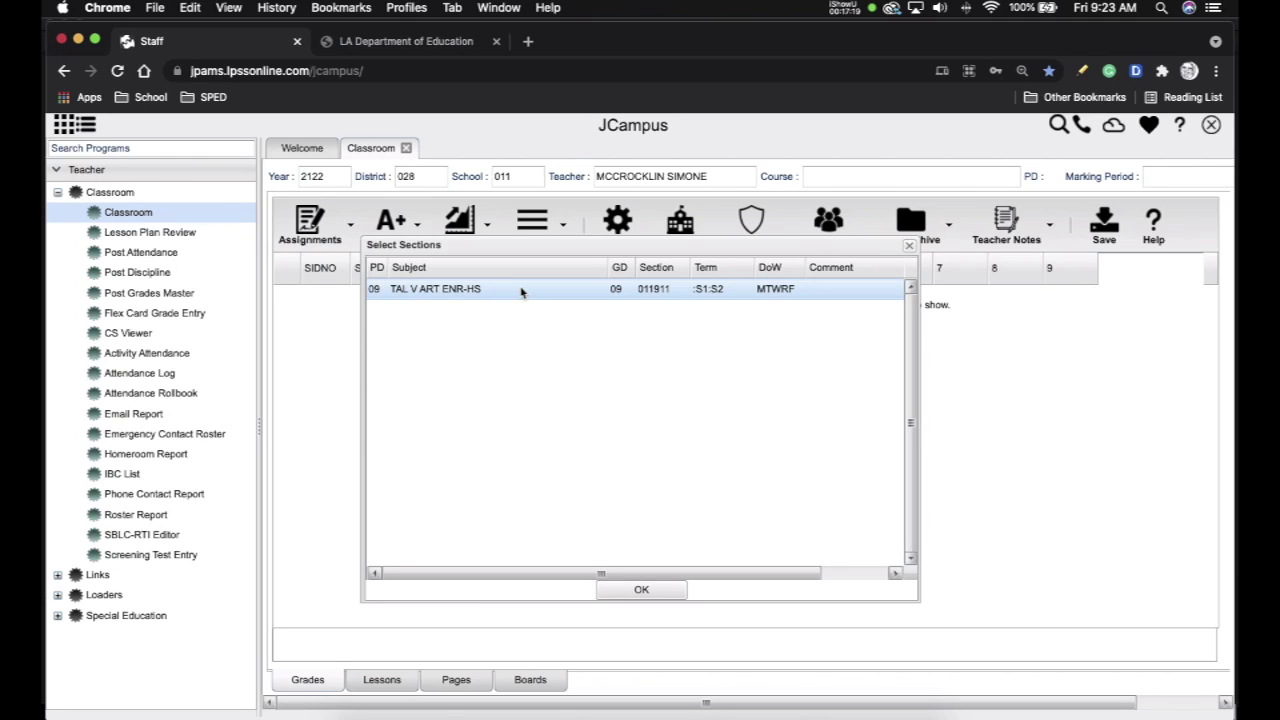
pyautogui.click(447, 292)
pyautogui.doubleClick(519, 289)
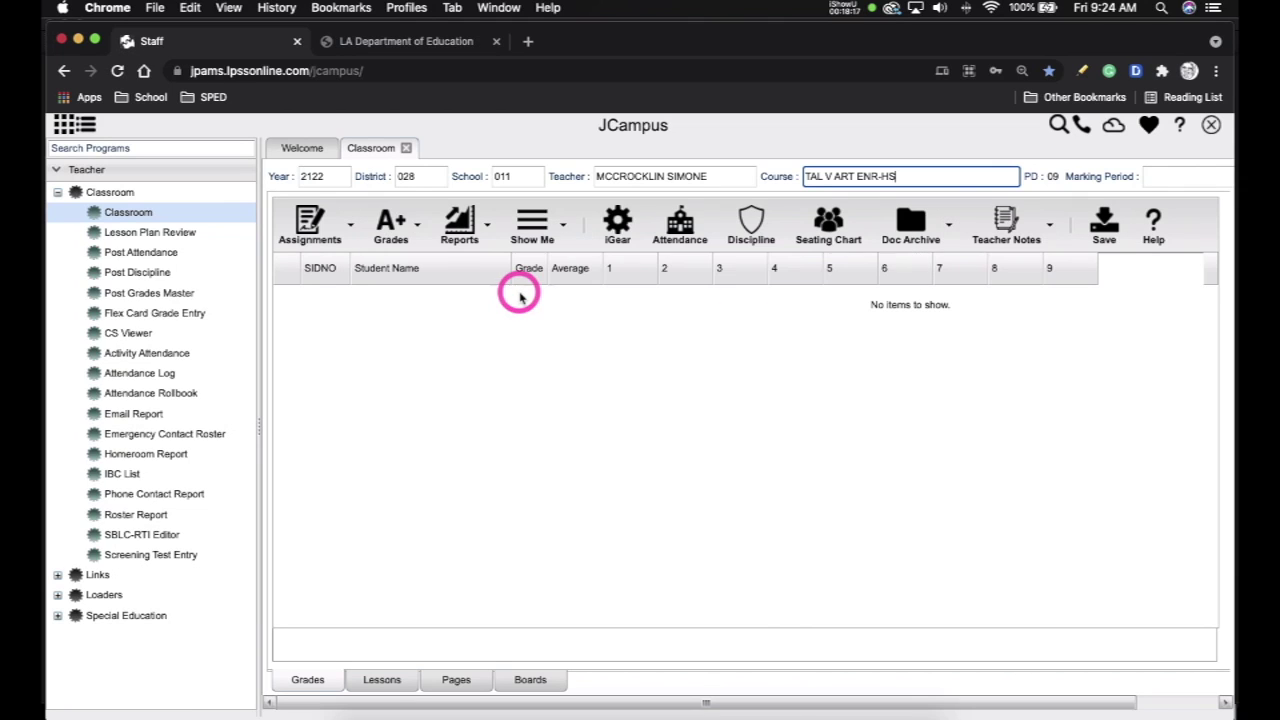
# - Set the marking period to 1st Nine Weeks to load the class roster
pyautogui.moveTo(840, 704); pyautogui.dragTo(997, 703)
pyautogui.click(1078, 176)
pyautogui.click(480, 289)
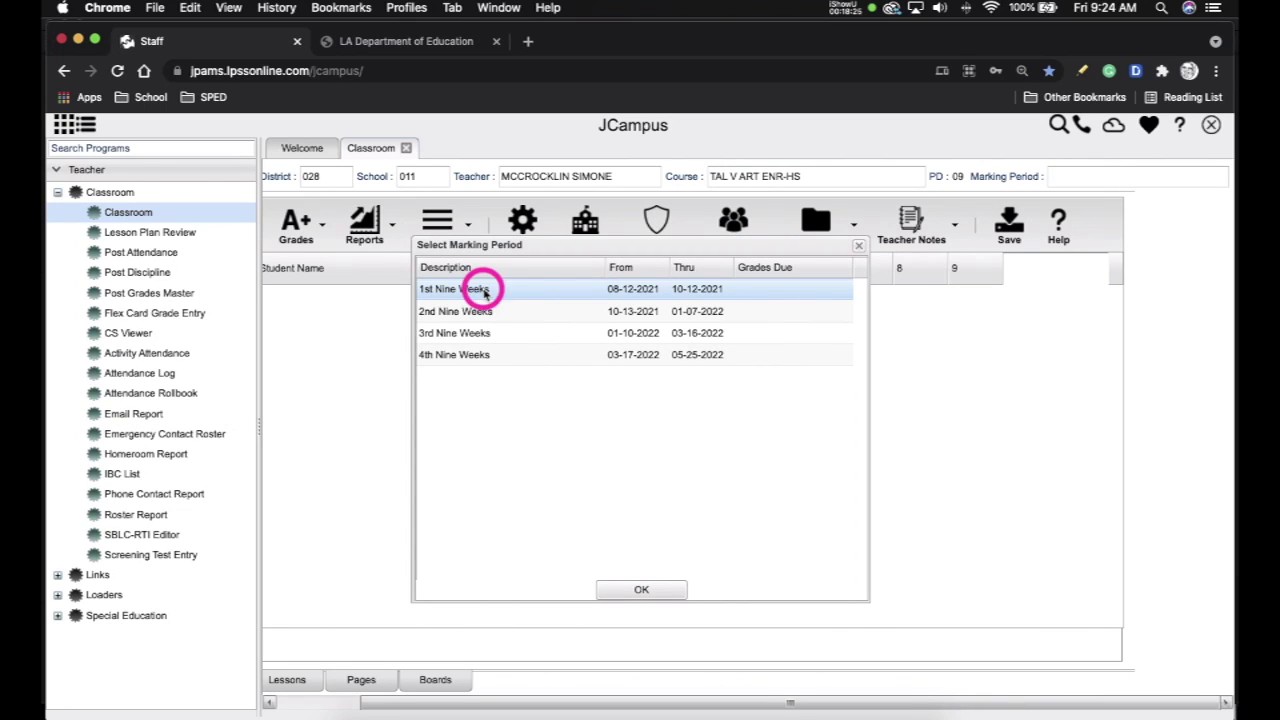
pyautogui.doubleClick(482, 290)
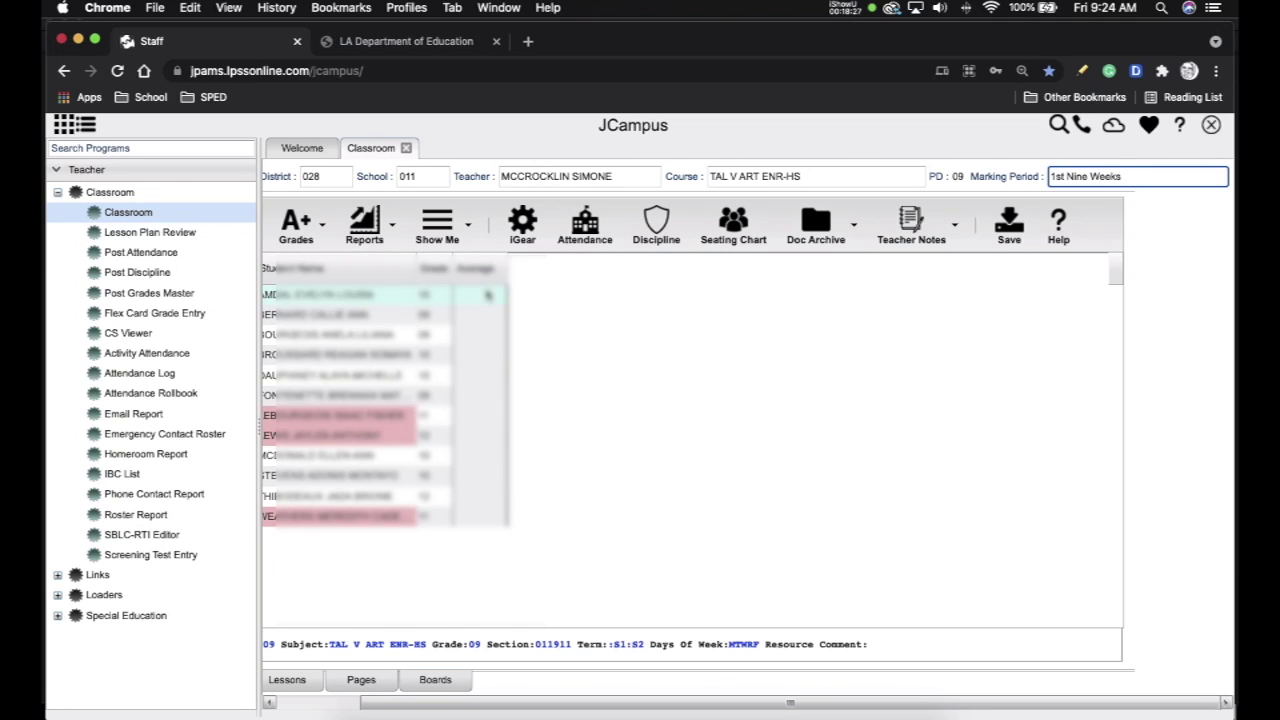
pyautogui.moveTo(501, 705); pyautogui.dragTo(357, 703)
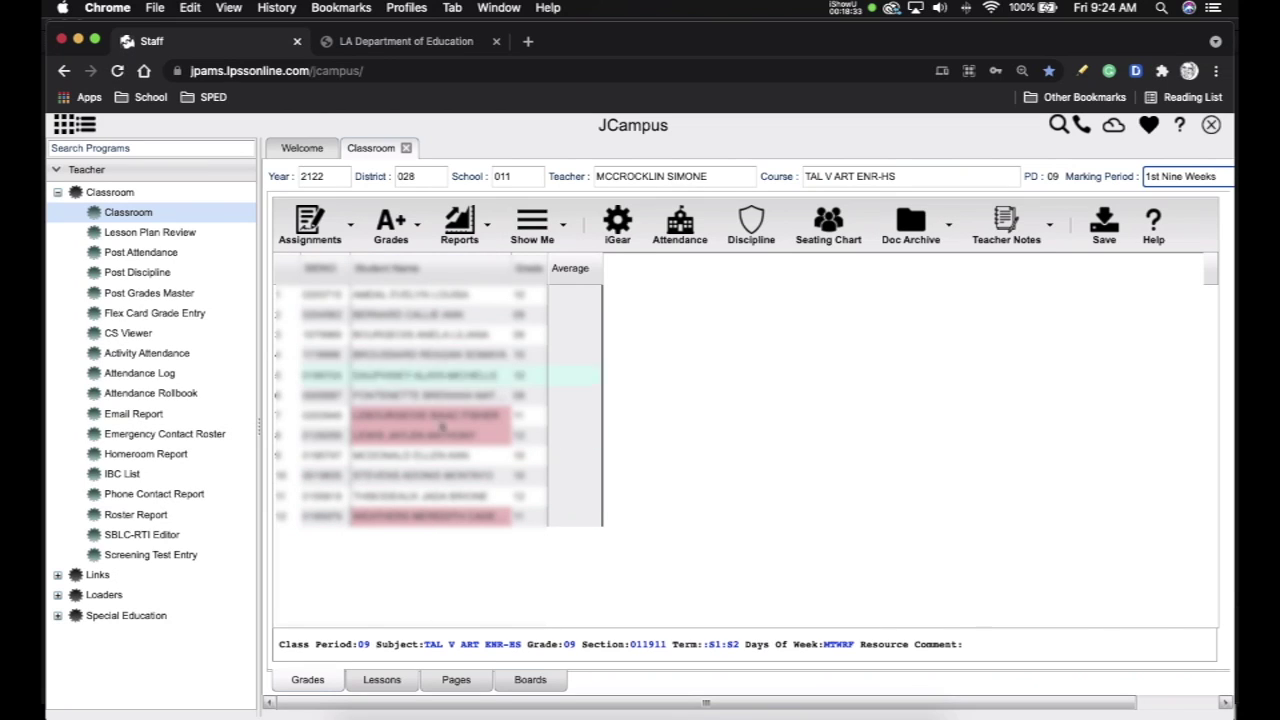
# - Turn off the Sped, 504 and Health Condition highlighting in the class roster
pyautogui.click(530, 225)
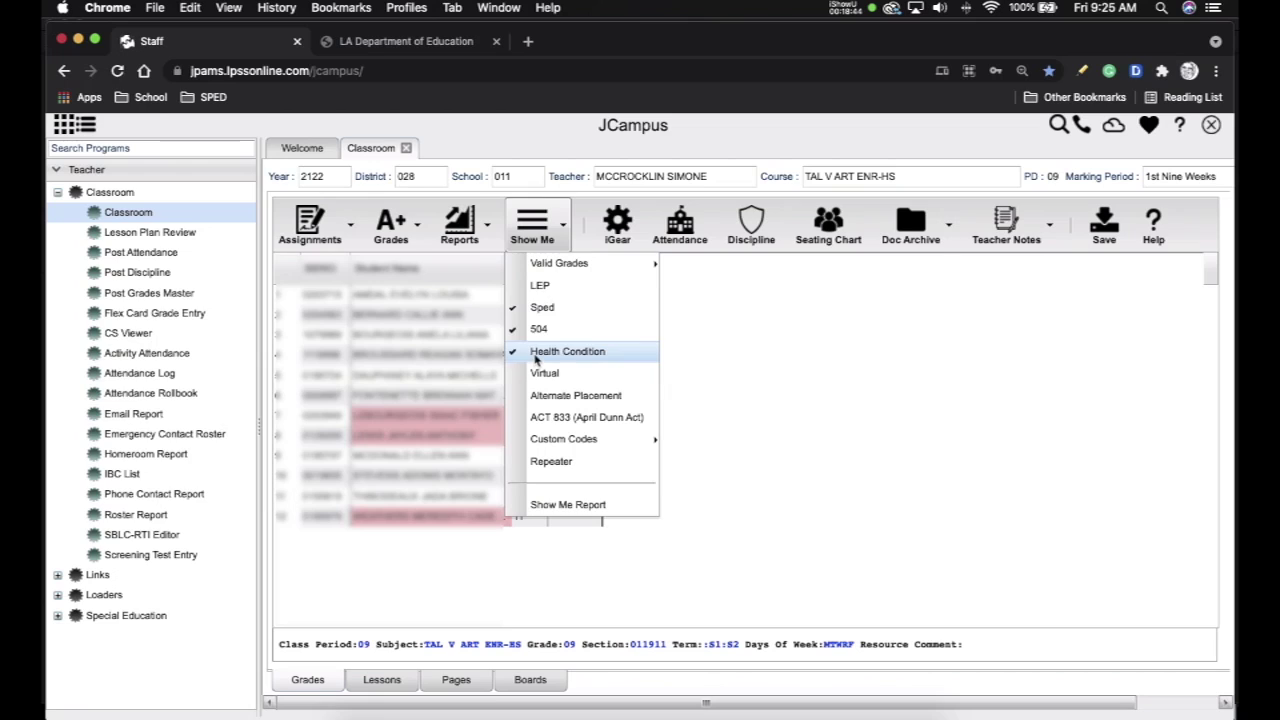
pyautogui.click(514, 307)
pyautogui.click(514, 329)
pyautogui.click(513, 352)
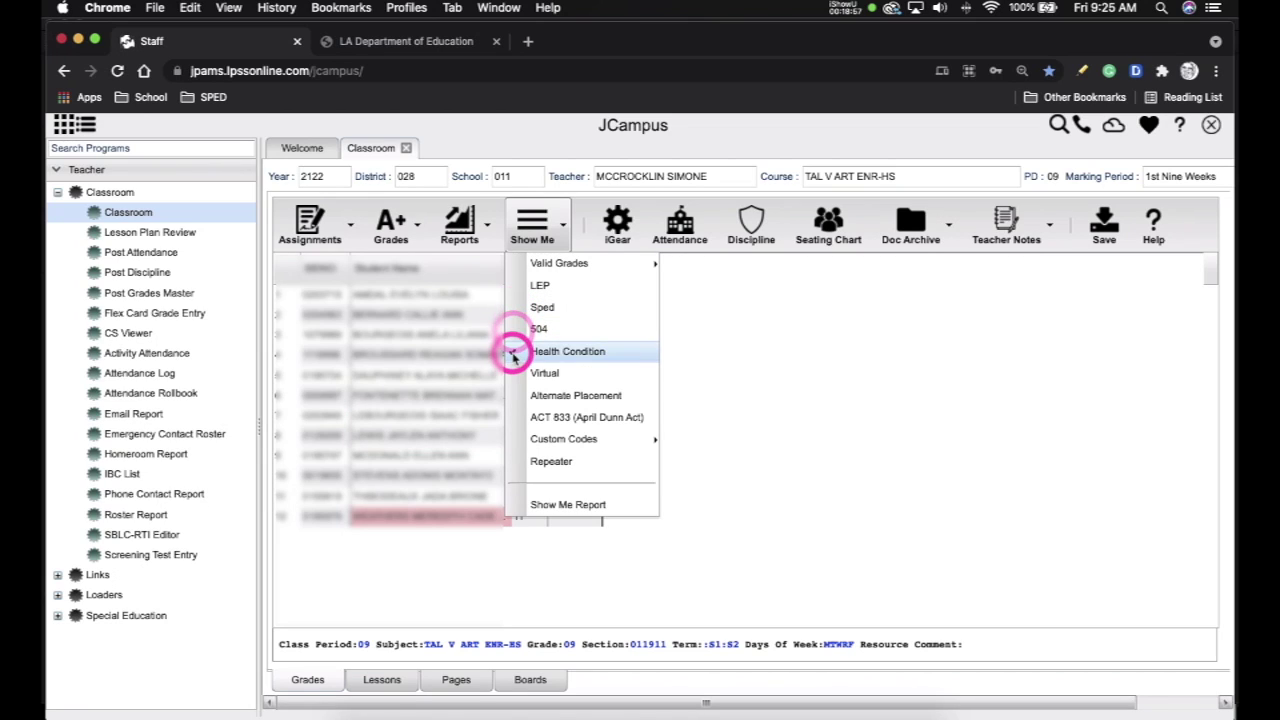
pyautogui.click(826, 346)
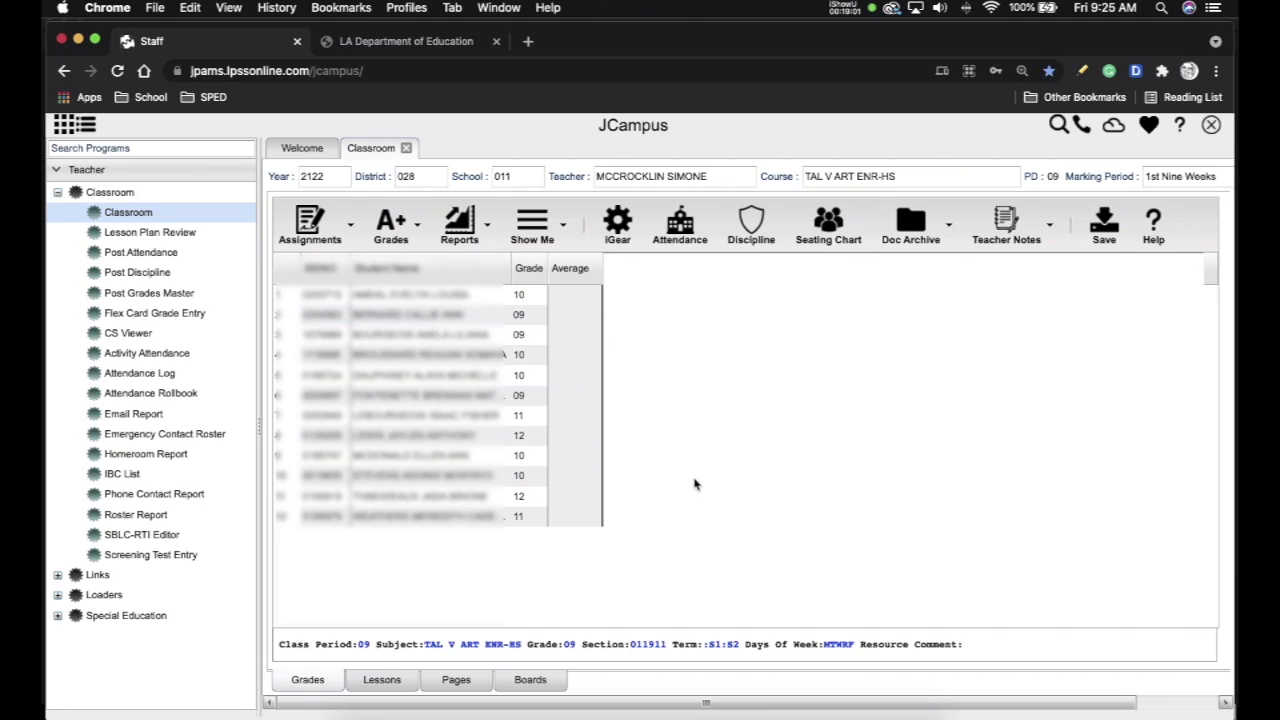
# - Turn the roster's Sped, 504 and Health Condition highlighting back on
pyautogui.click(532, 222)
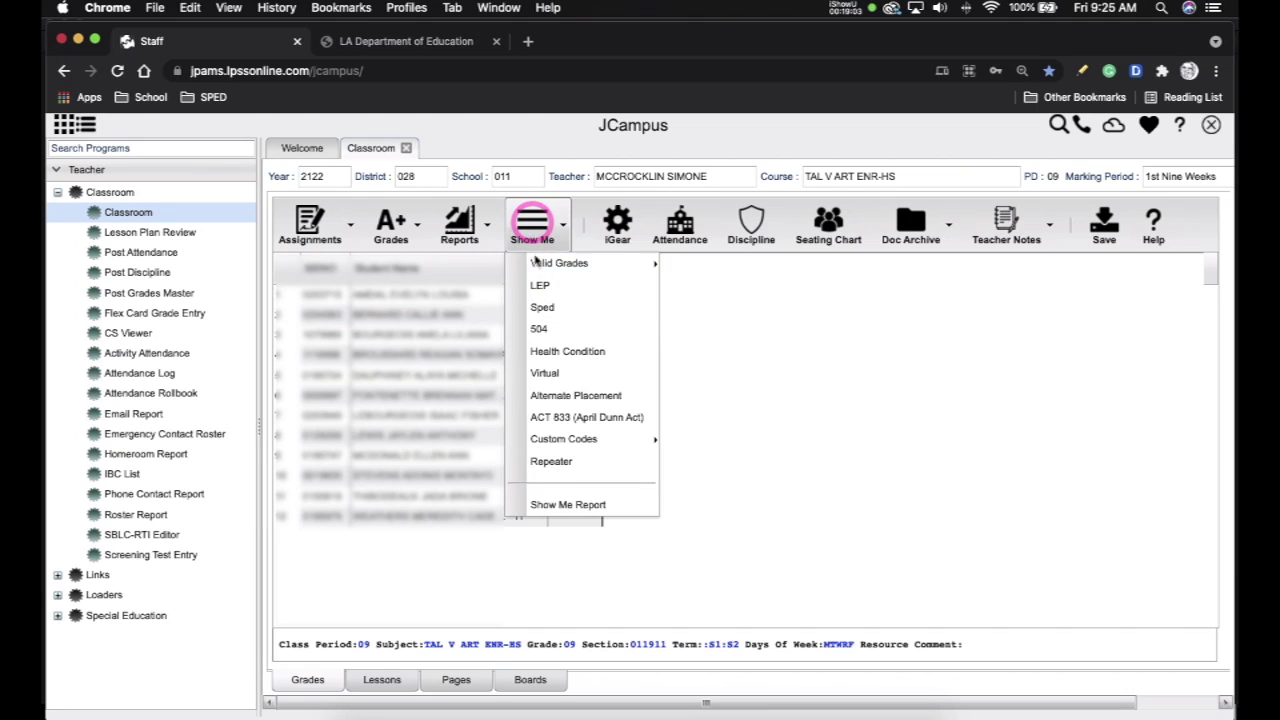
pyautogui.click(515, 311)
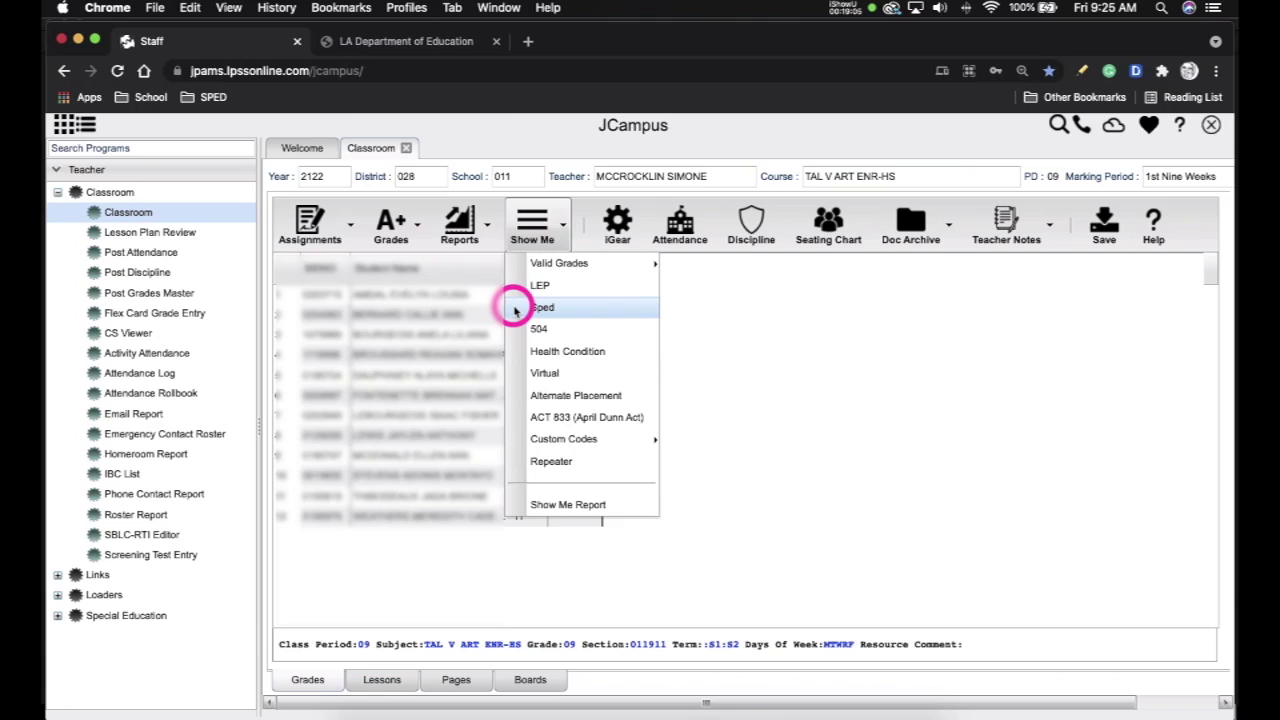
pyautogui.click(515, 333)
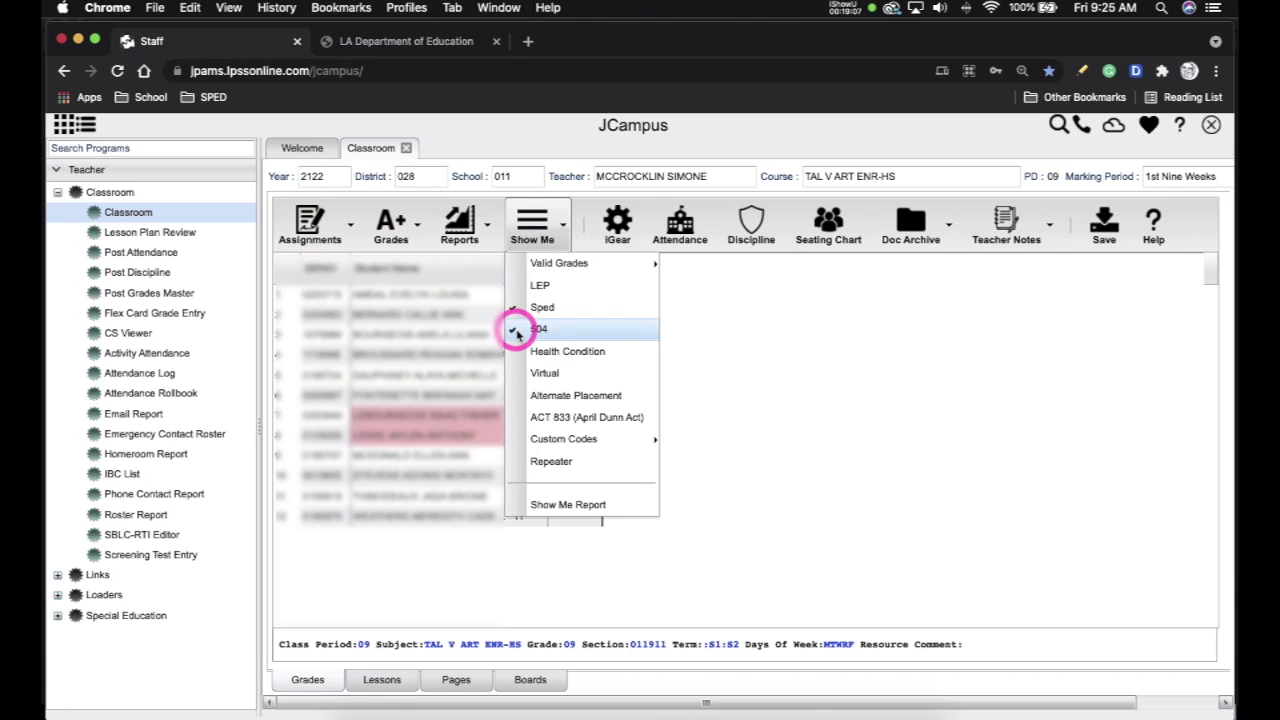
pyautogui.click(521, 353)
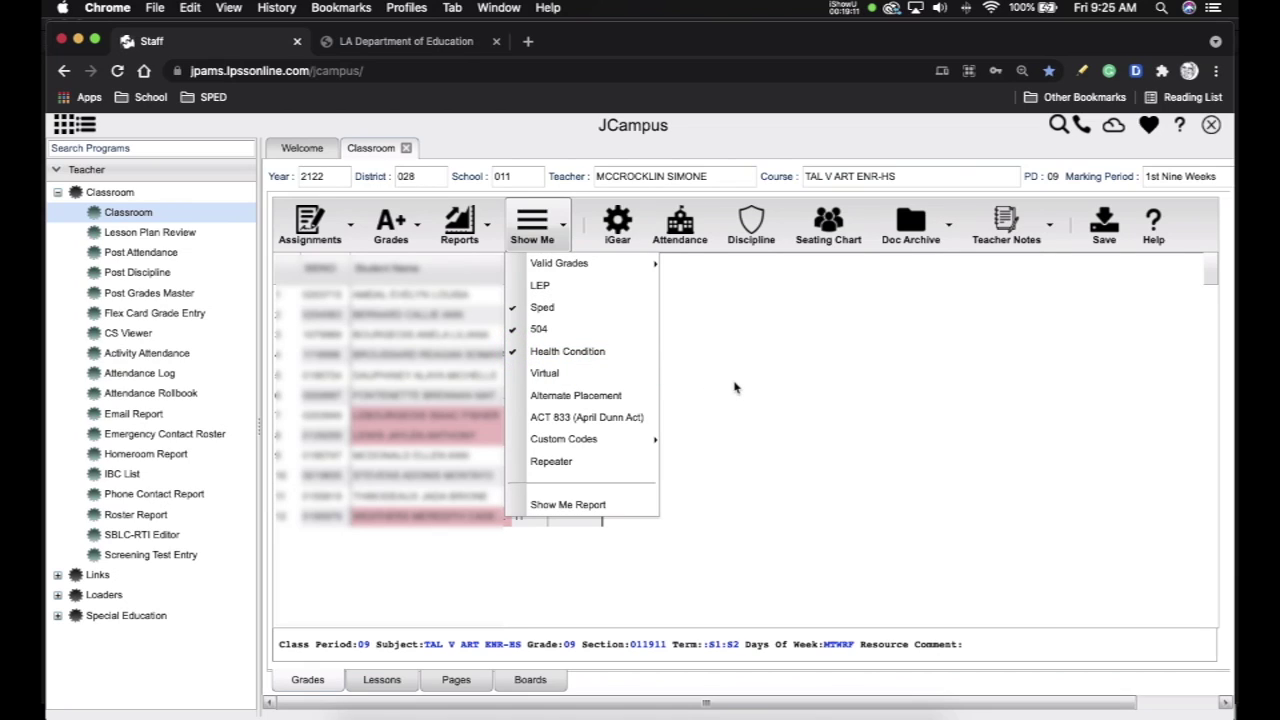
pyautogui.click(718, 444)
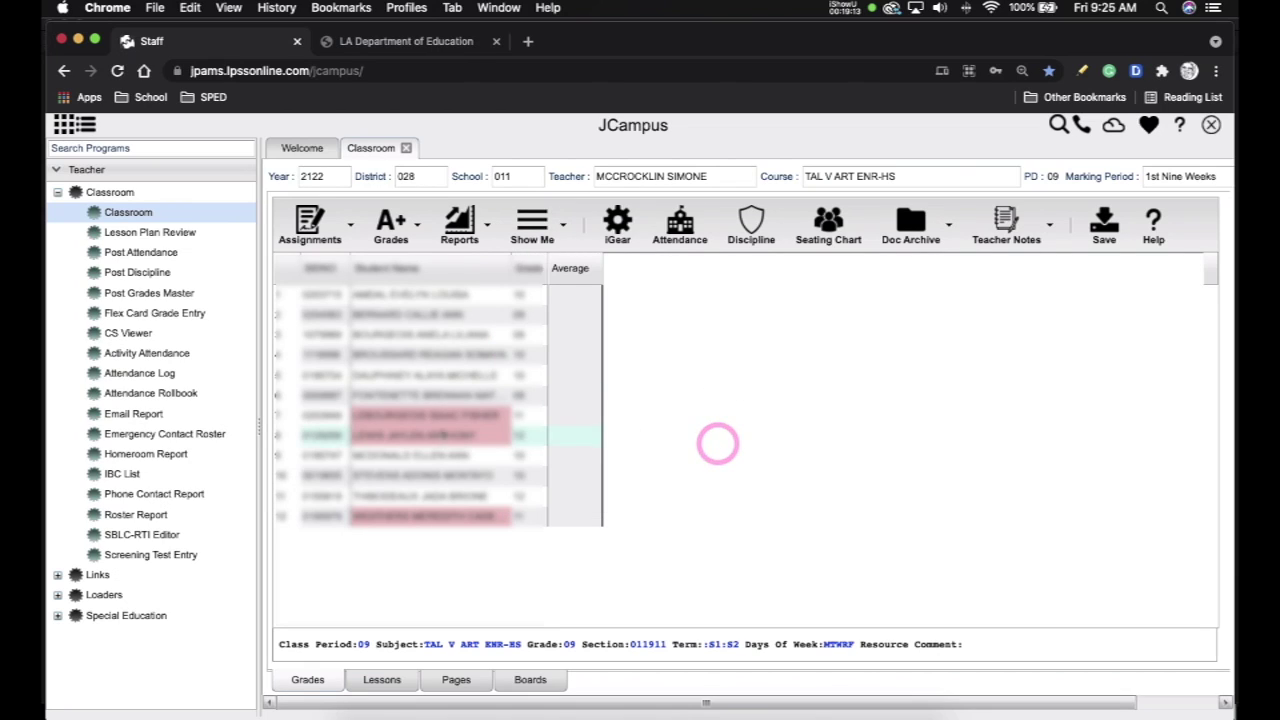
# - Open Student Test Analysis for the first student in the class roster
pyautogui.click(463, 295)
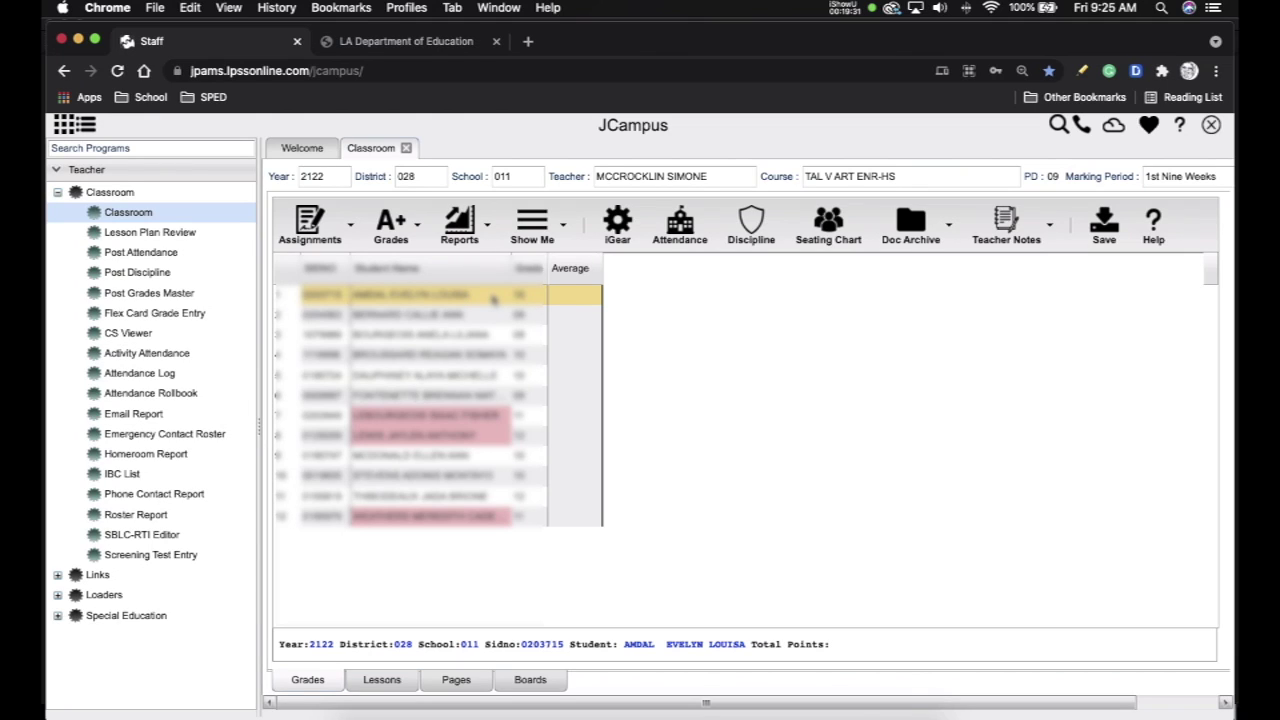
pyautogui.click(618, 232)
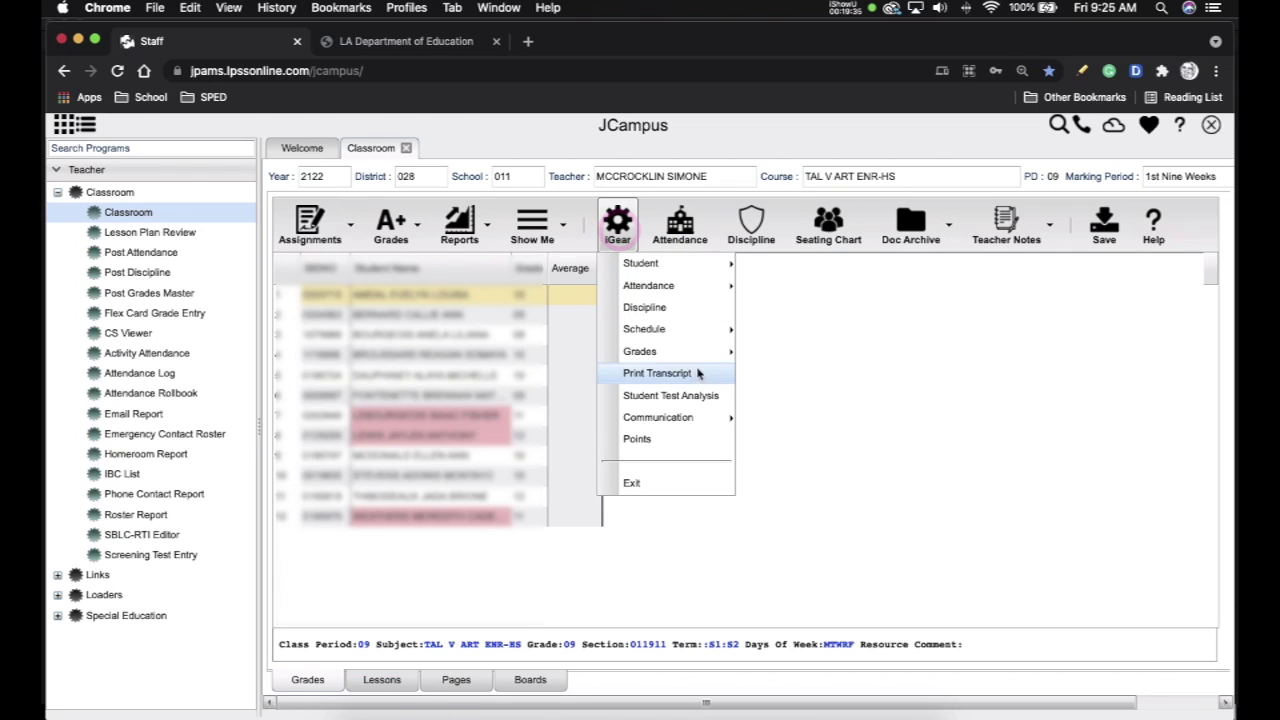
pyautogui.moveTo(695, 262)
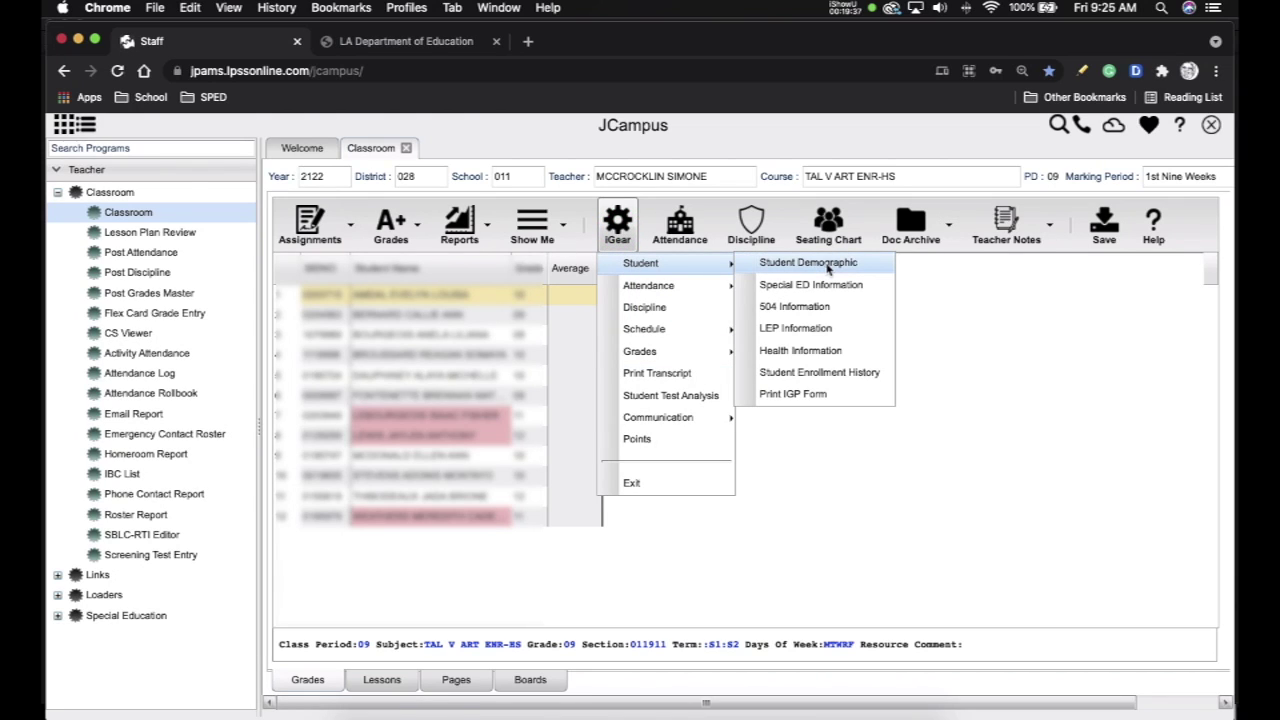
pyautogui.moveTo(712, 330)
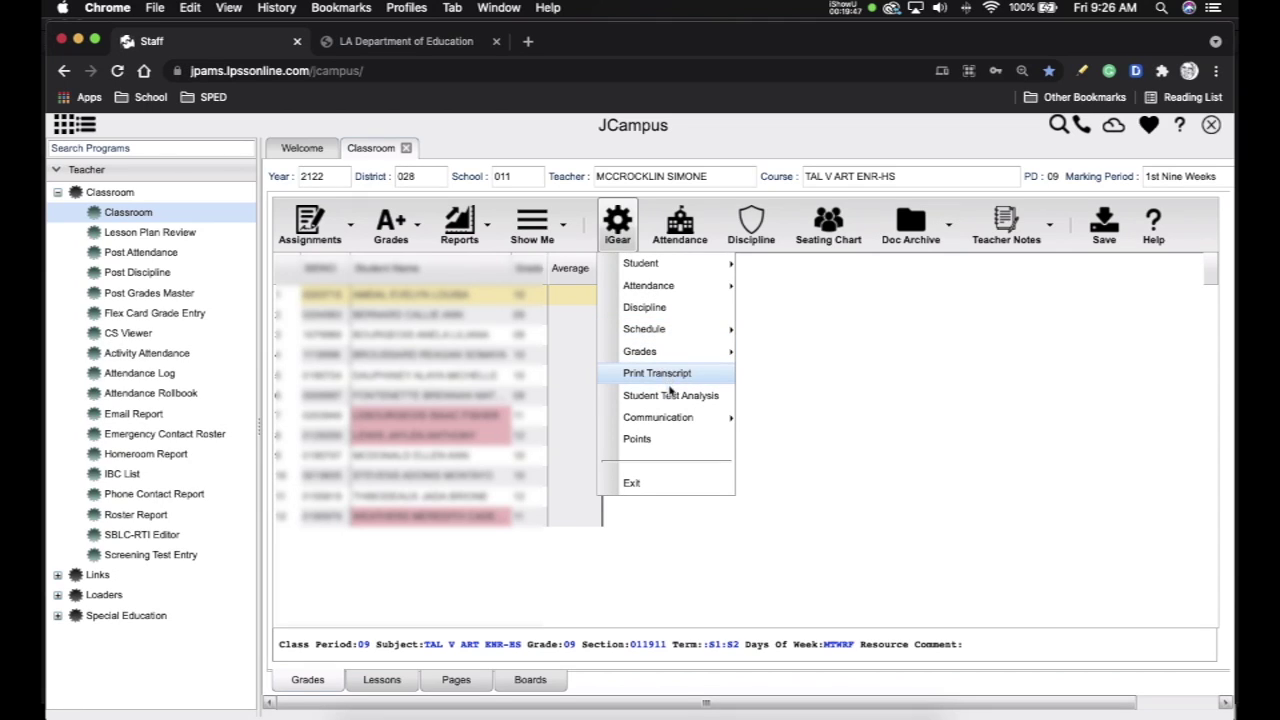
pyautogui.click(724, 396)
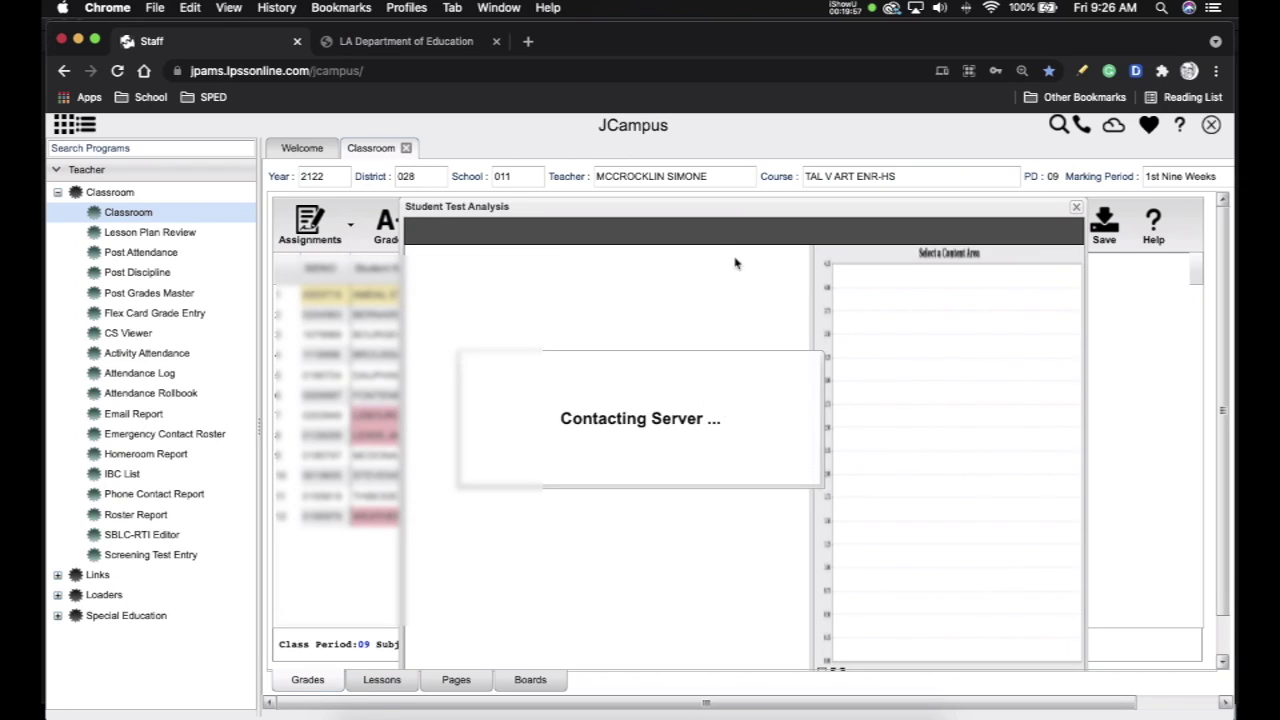
# - Enlarge the Student Test Analysis window and widen its list of tests against the chart area
pyautogui.moveTo(688, 206); pyautogui.dragTo(538, 160)
pyautogui.click(960, 505)
pyautogui.moveTo(960, 505); pyautogui.dragTo(1192, 523)
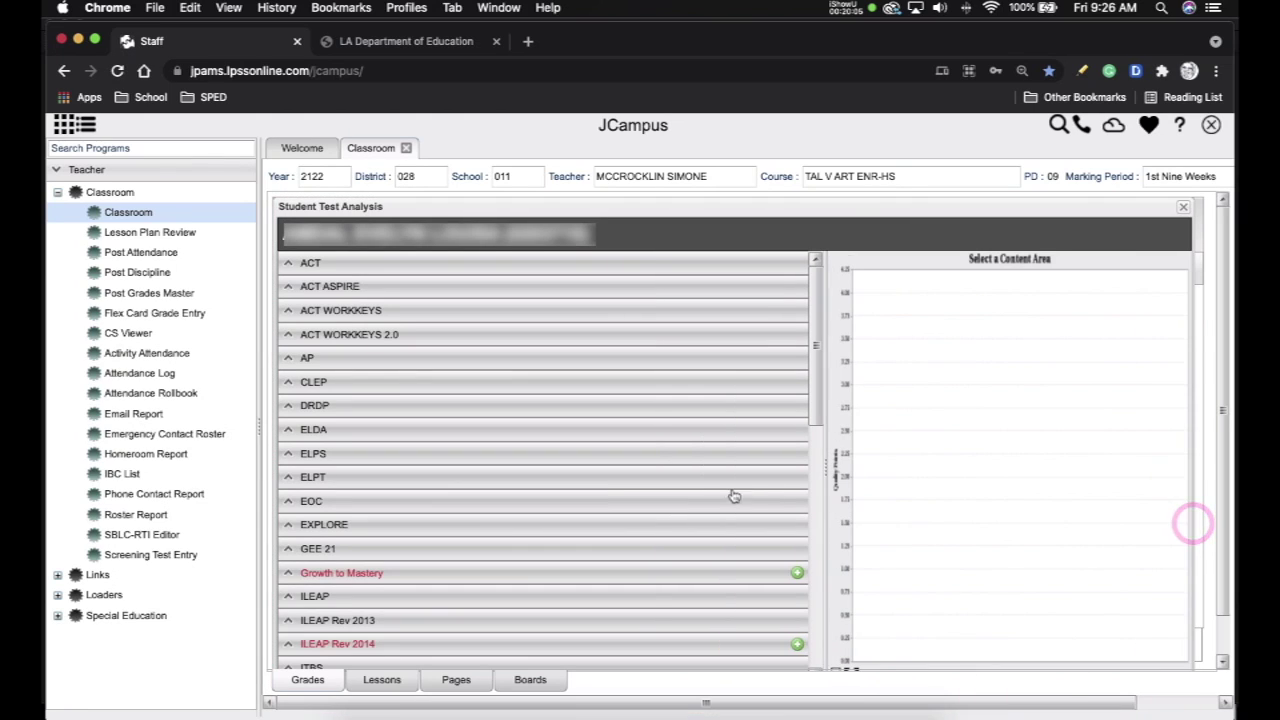
pyautogui.moveTo(823, 480); pyautogui.dragTo(978, 485)
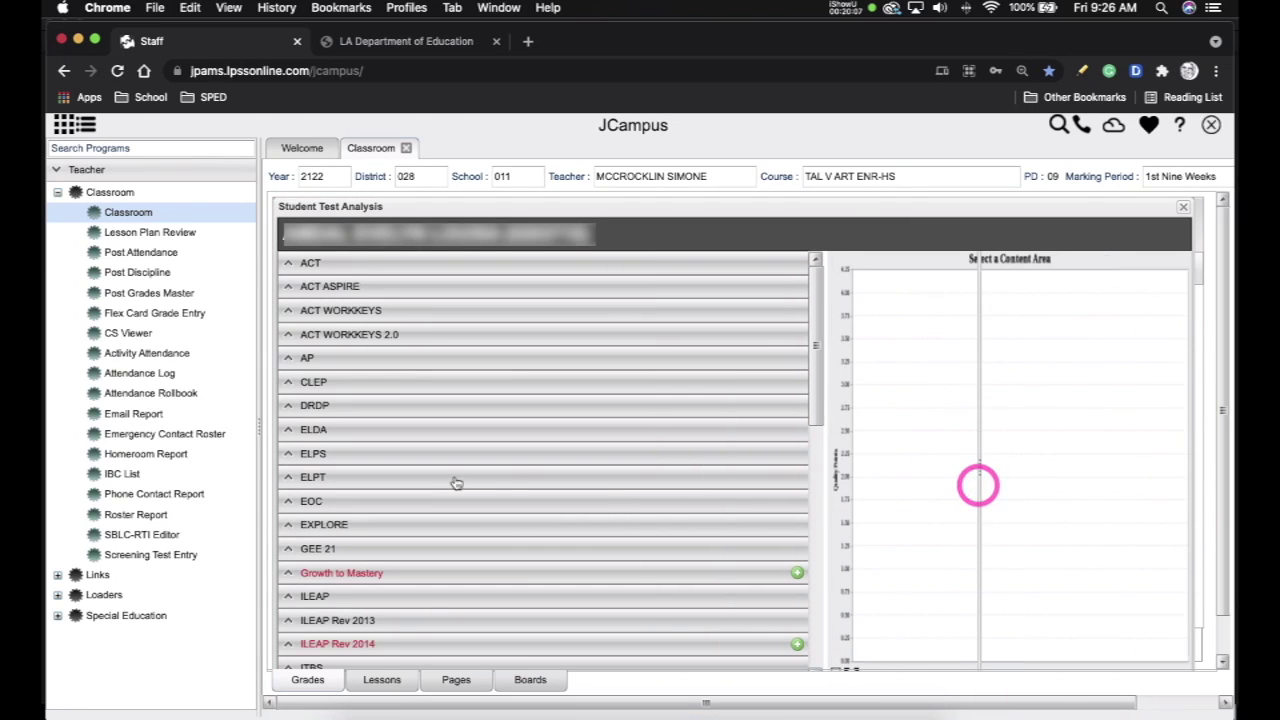
# - Expand the student's LEAP 2025 results, review scores by course, and close the test analysis
pyautogui.scroll(-6, 455, 480)
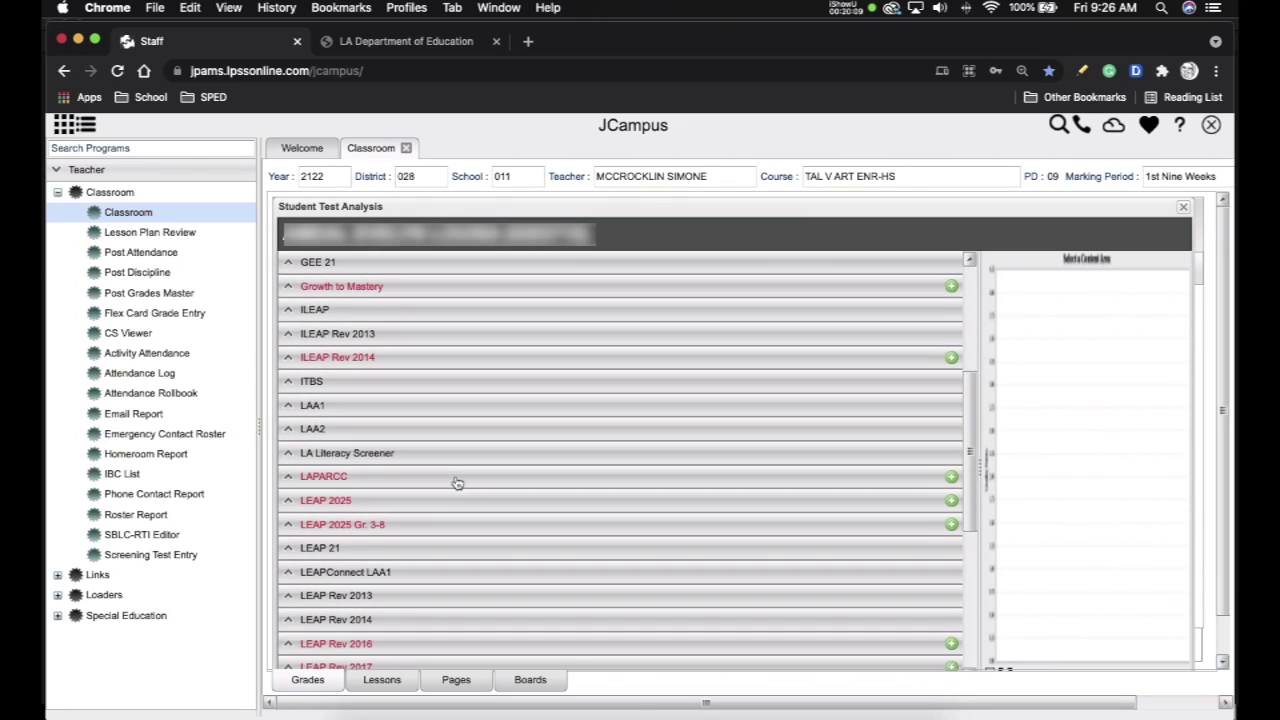
pyautogui.scroll(-2, 457, 483)
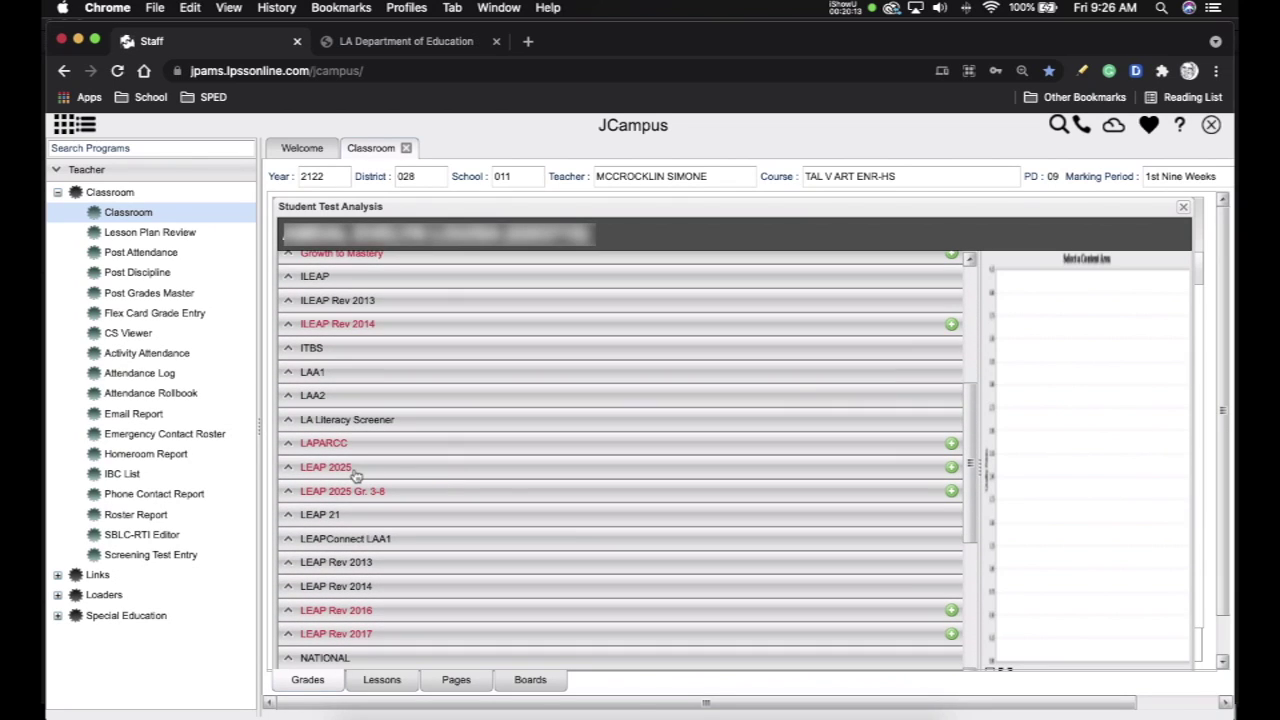
pyautogui.click(362, 470)
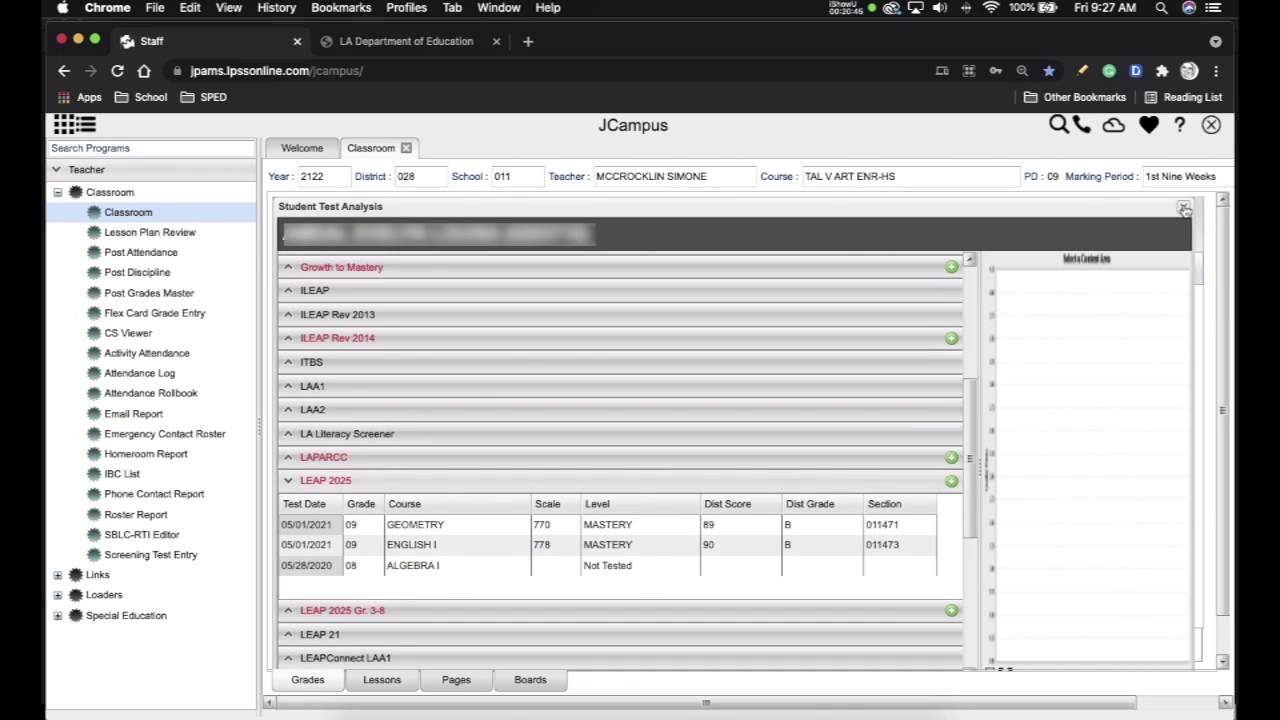
pyautogui.click(1184, 208)
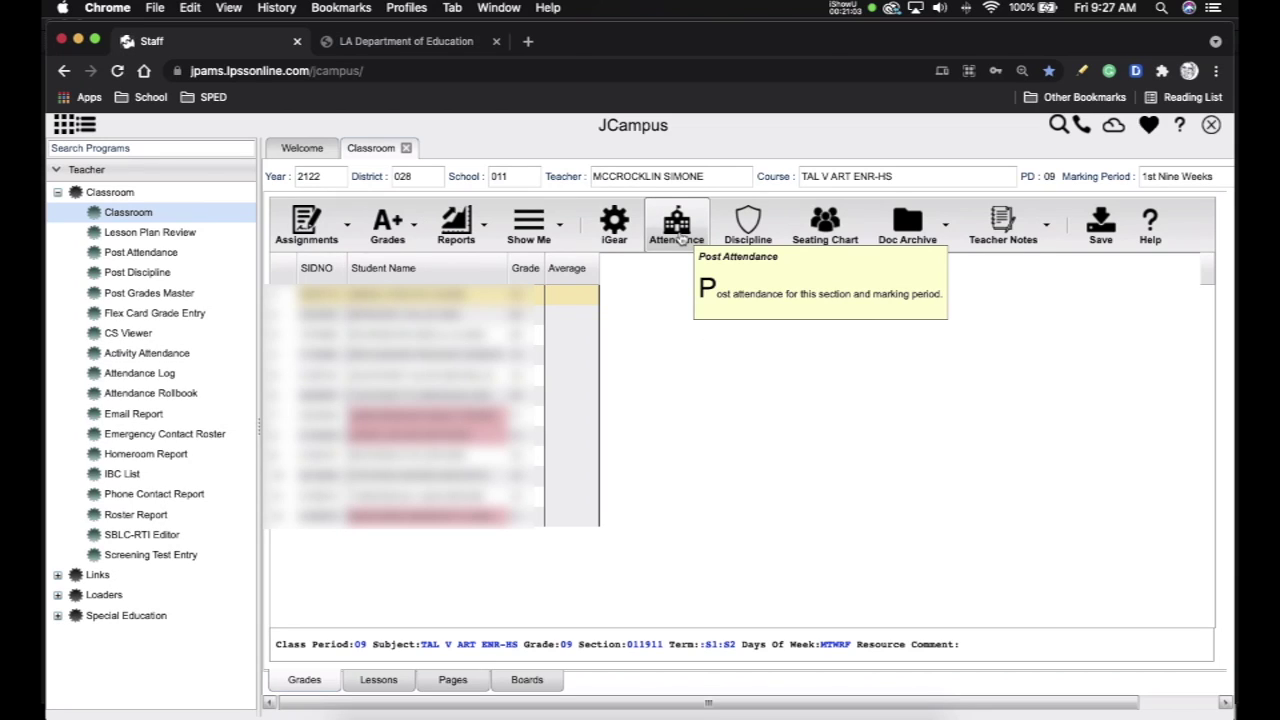
# - Open Post Attendance for the class section and review the roll call's absence entries
pyautogui.click(679, 238)
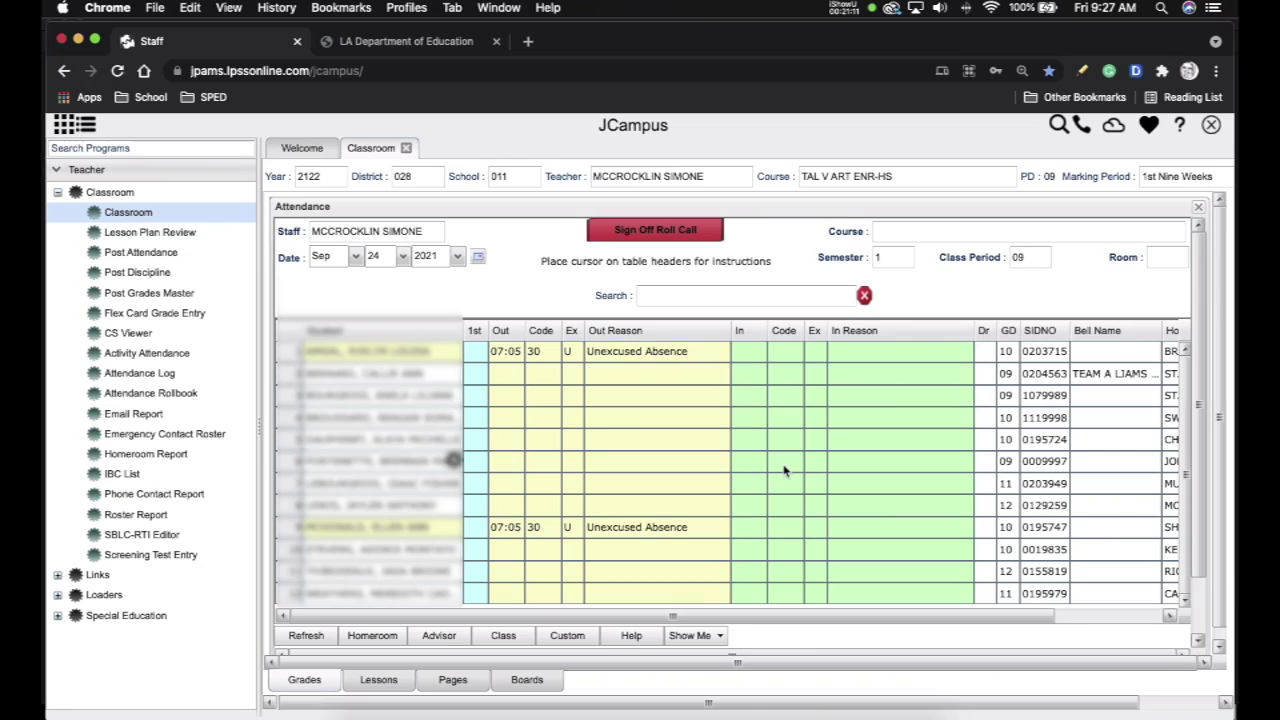
pyautogui.click(1202, 484)
pyautogui.moveTo(1202, 484)
pyautogui.mouseDown()
pyautogui.moveTo(1203, 522)
pyautogui.moveTo(1205, 498)
pyautogui.mouseUp()
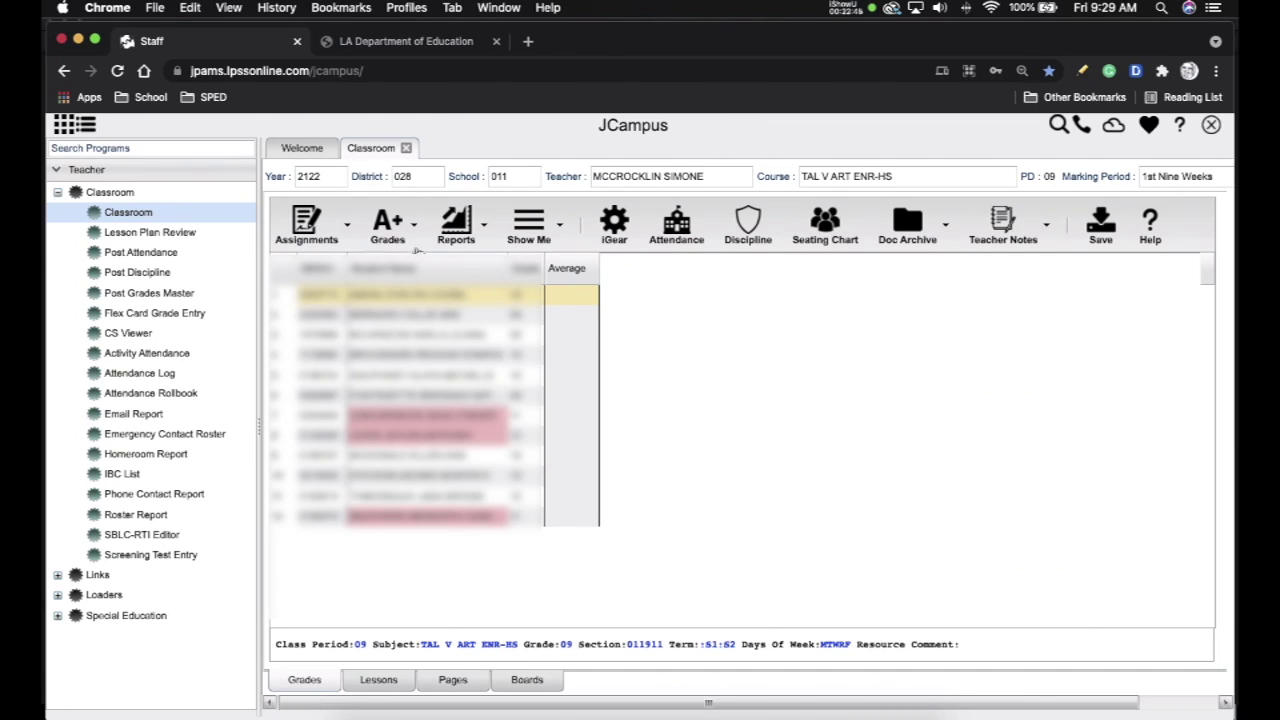
# - Create a new assignment for the class titled "Project 1"
pyautogui.click(320, 238)
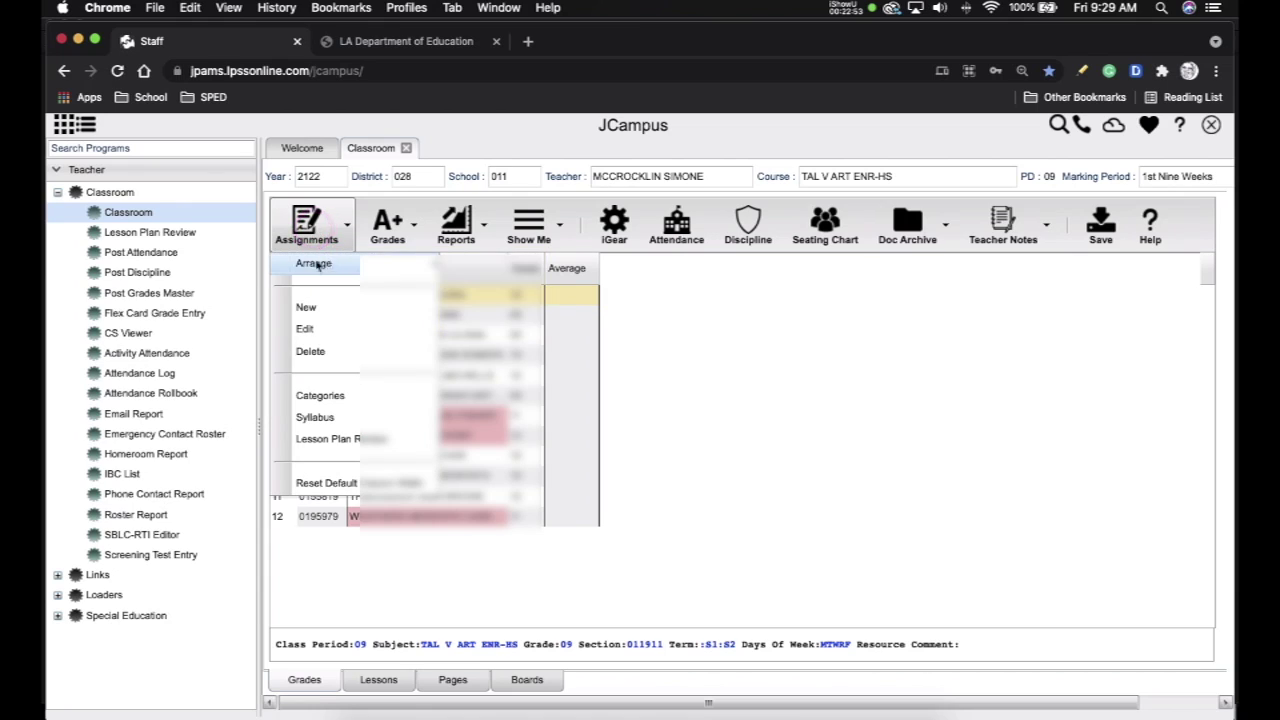
pyautogui.click(348, 226)
pyautogui.click(348, 226)
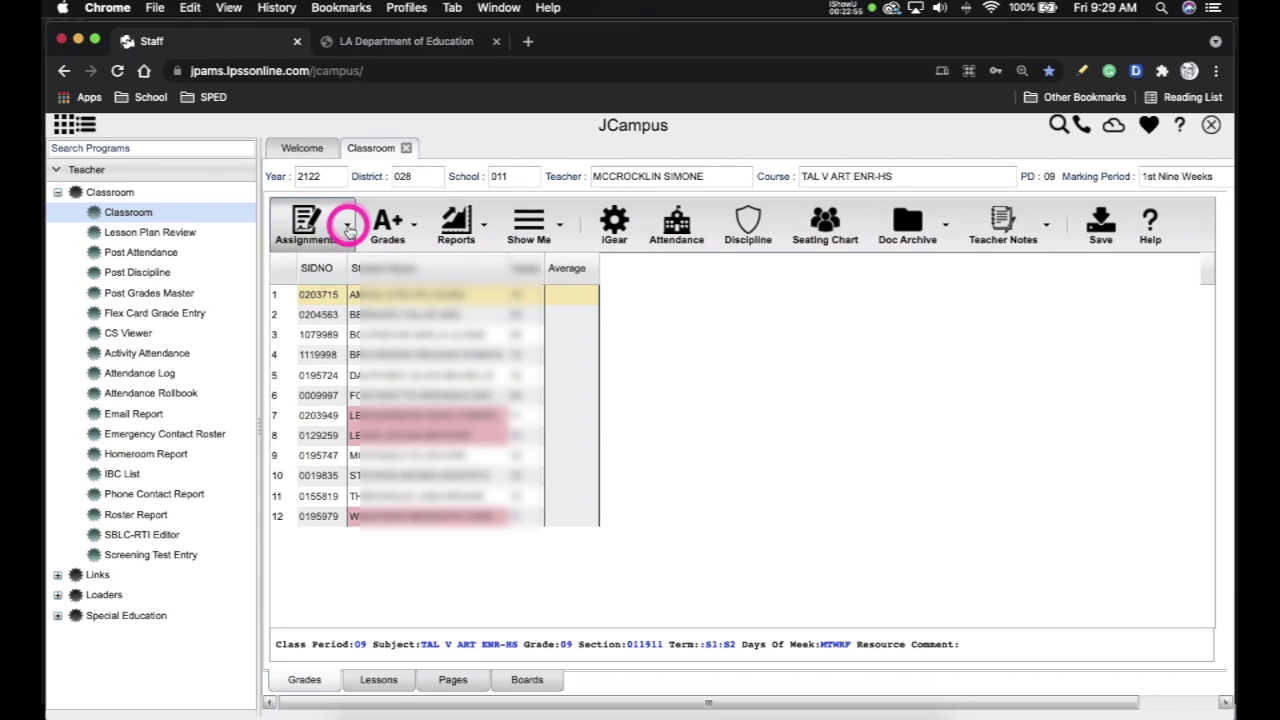
pyautogui.click(320, 306)
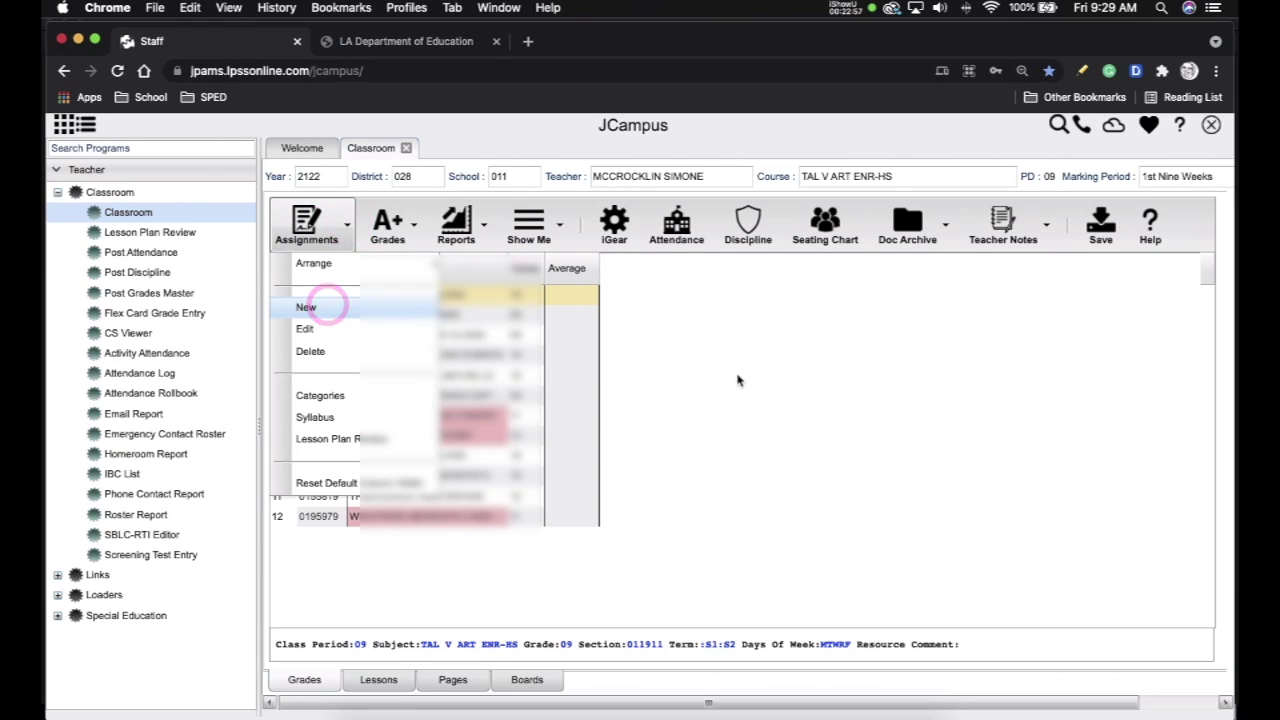
pyautogui.click(583, 294)
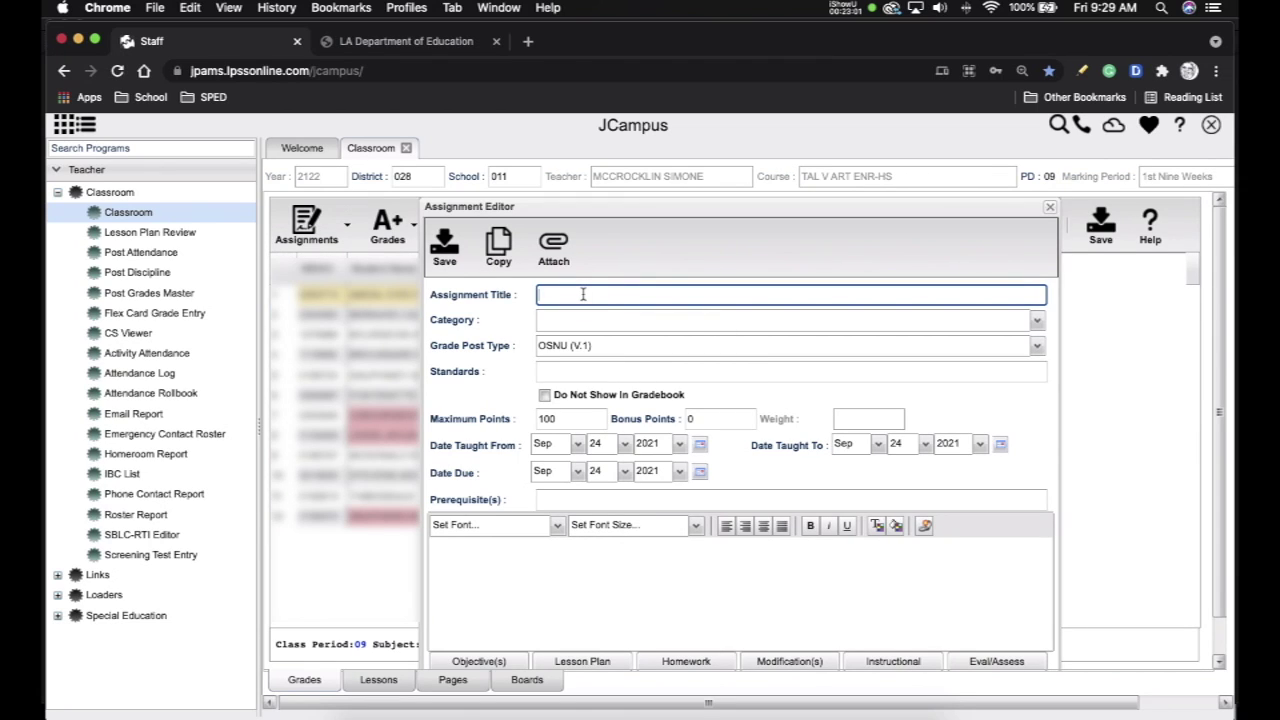
pyautogui.write('Pro')
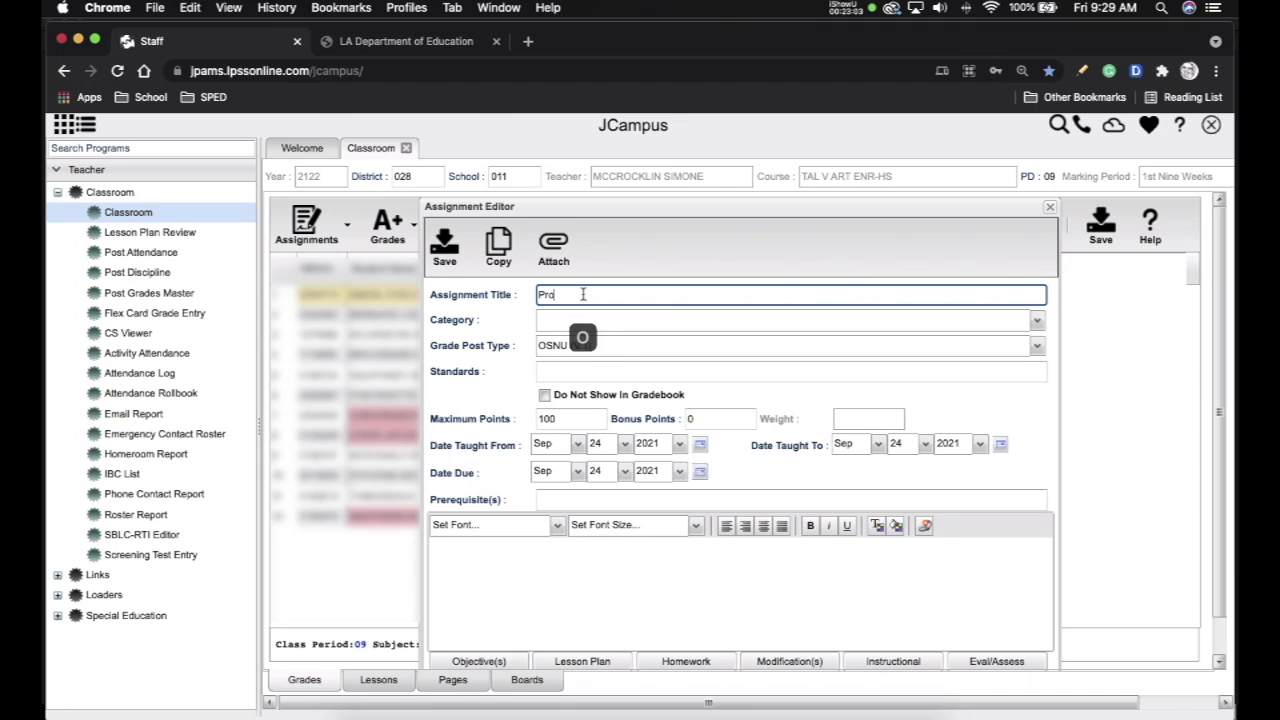
pyautogui.write('ject 1')
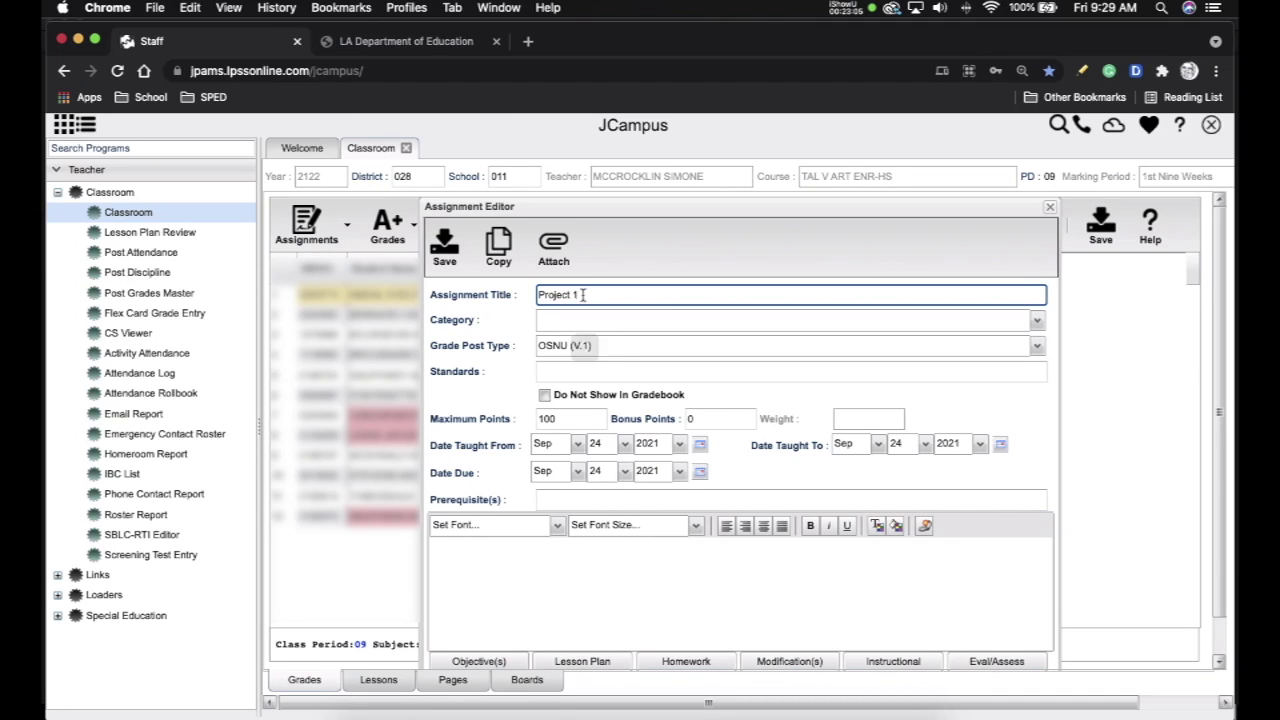
# - Check which categories are available for the new assignment, leaving its category blank
pyautogui.click(600, 321)
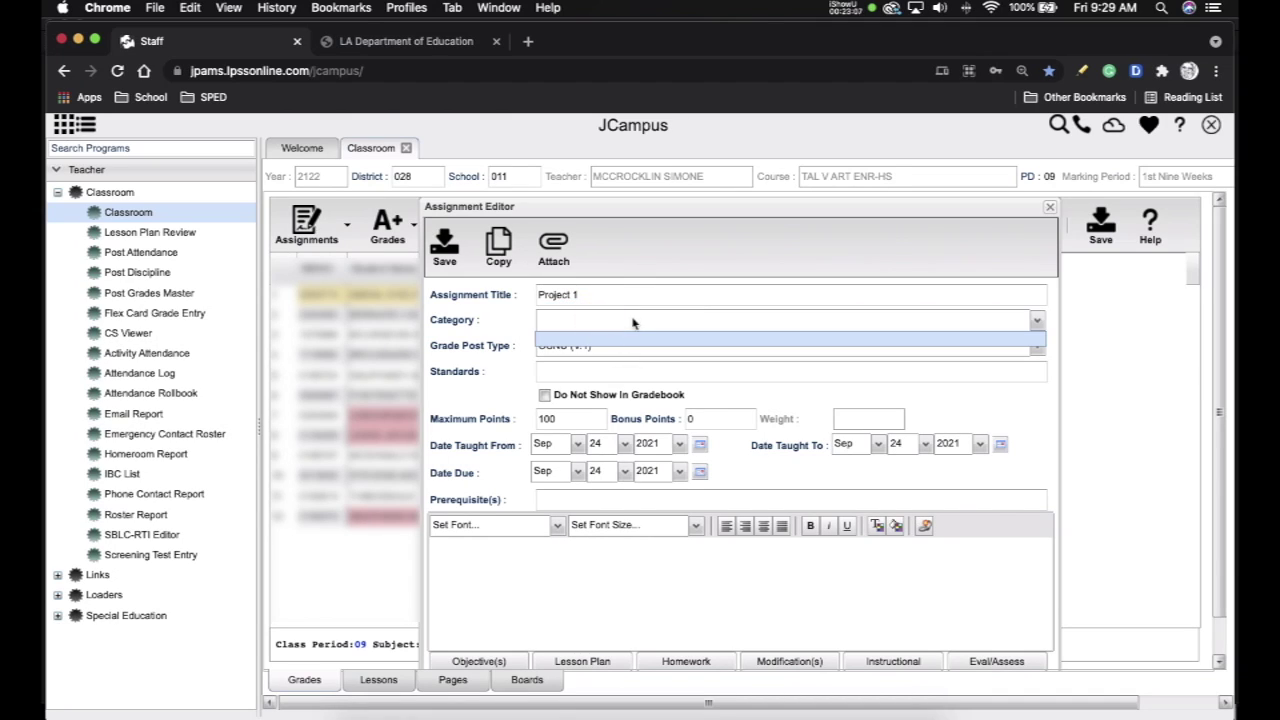
pyautogui.click(628, 322)
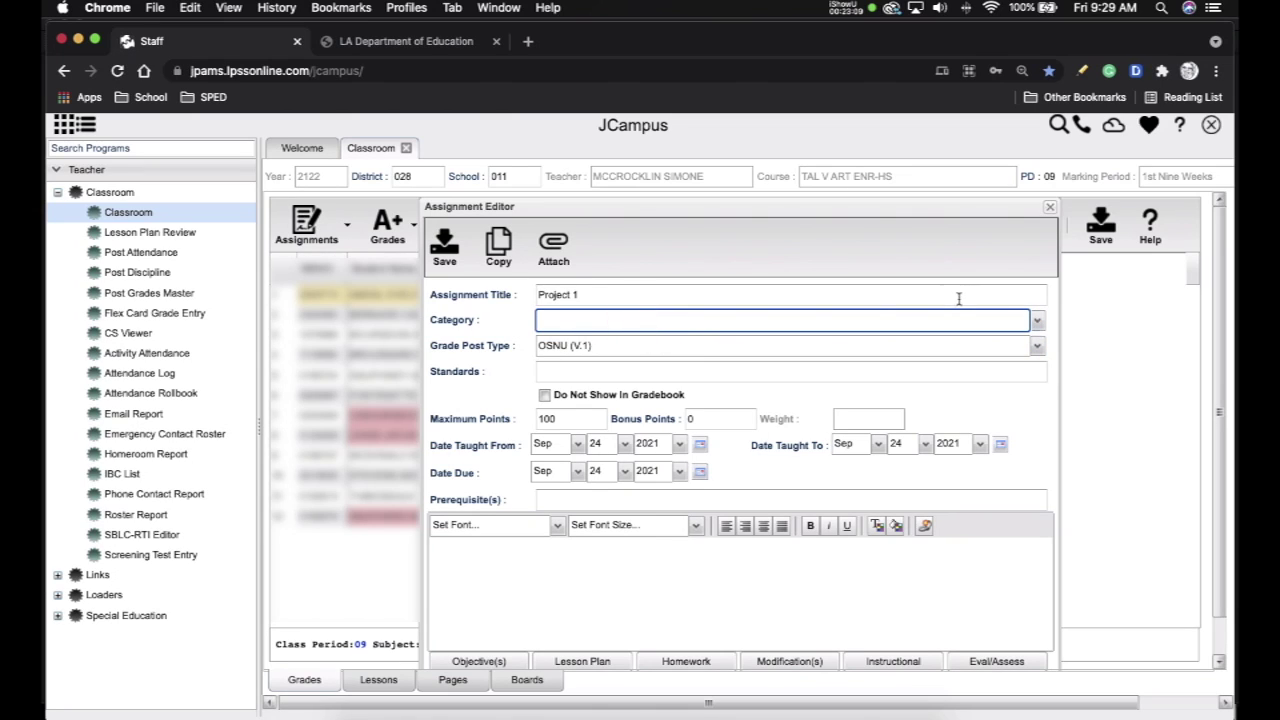
pyautogui.click(1036, 321)
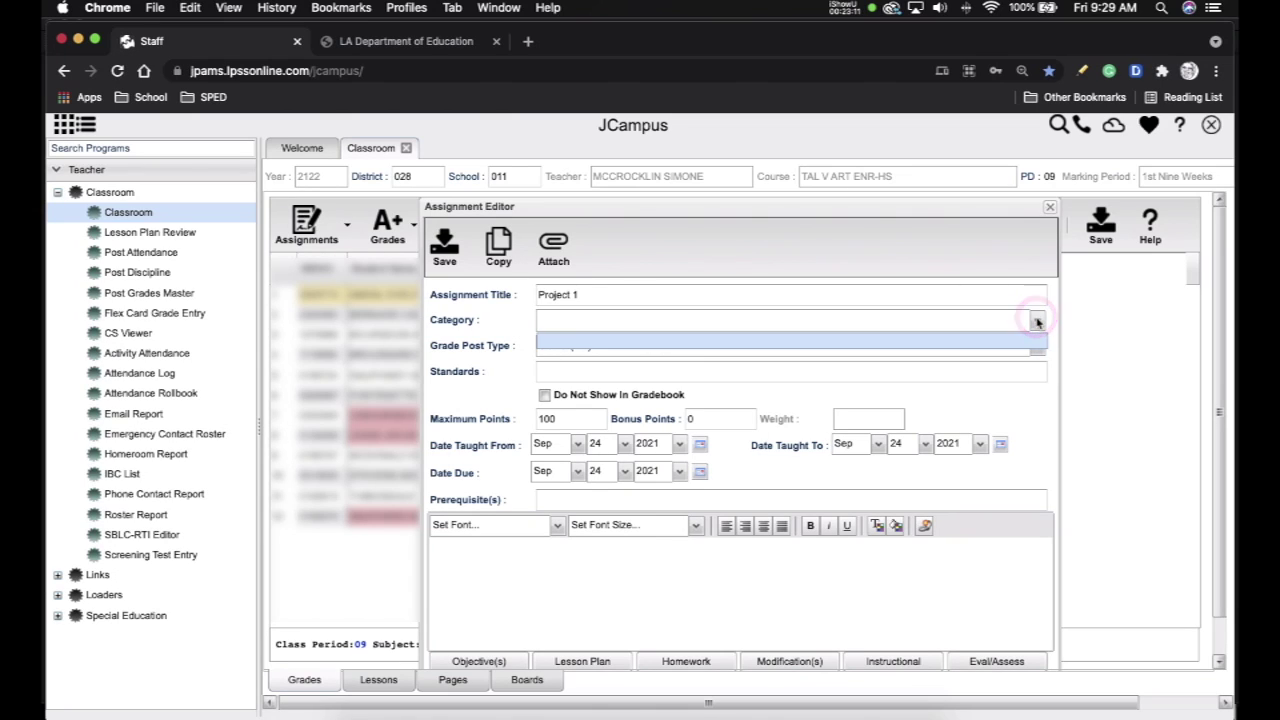
pyautogui.click(518, 322)
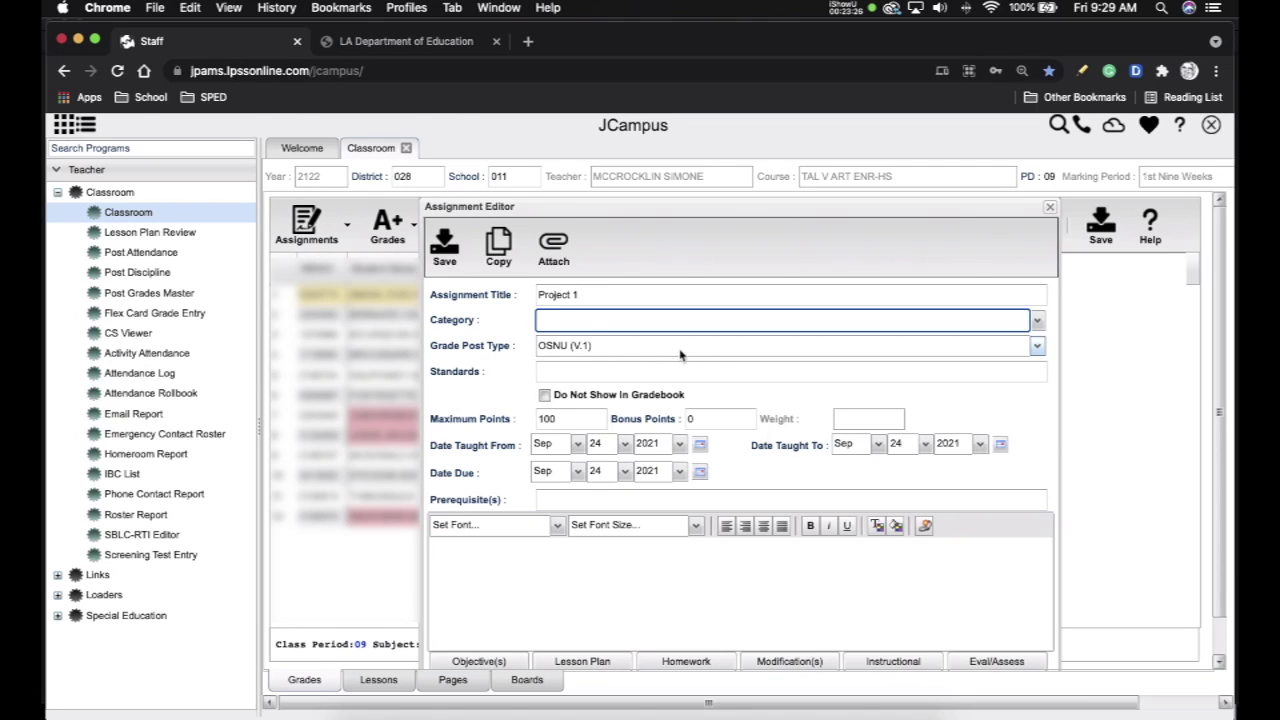
# - Save the Project 1 assignment with its maximum points confirmed as 100
pyautogui.click(569, 419)
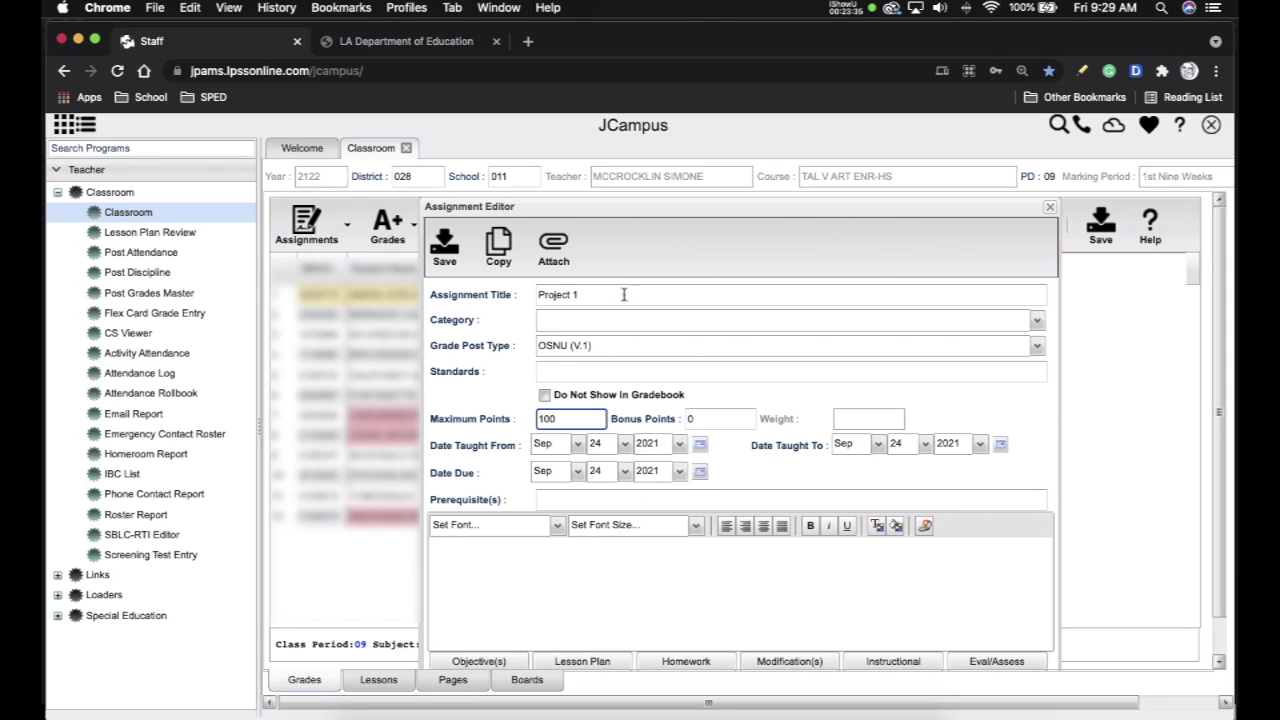
pyautogui.click(530, 295)
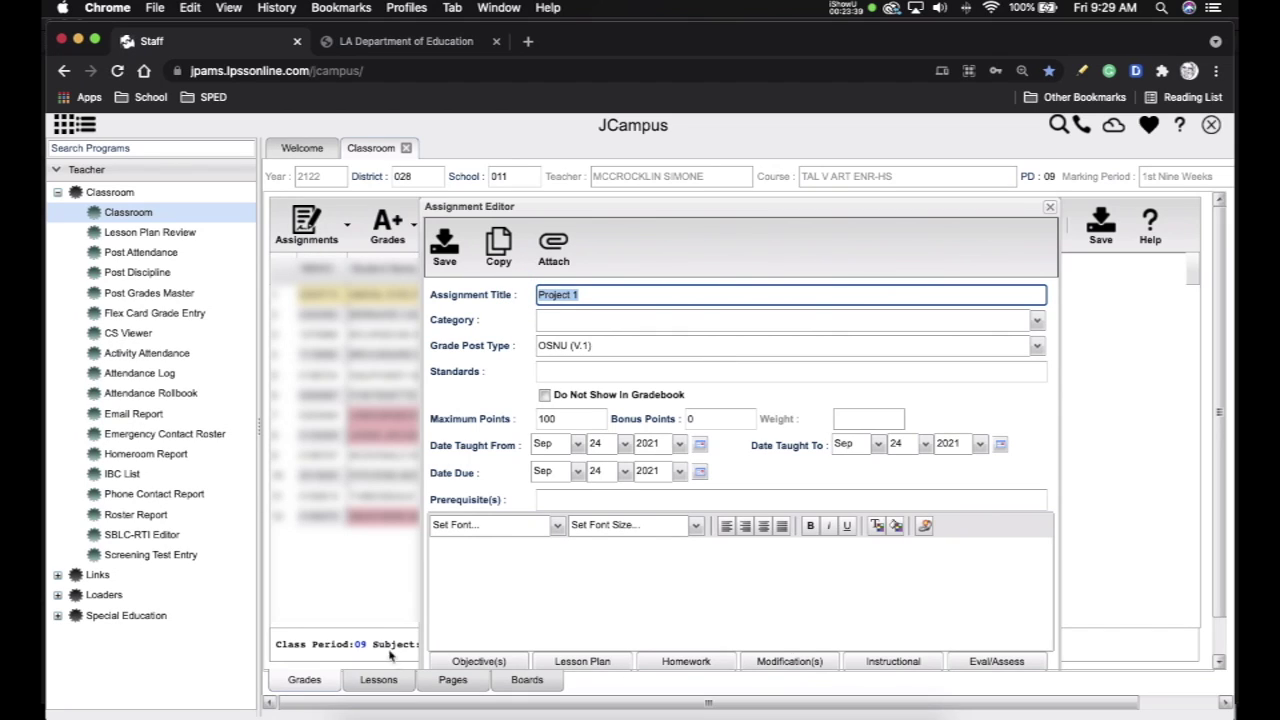
pyautogui.click(447, 252)
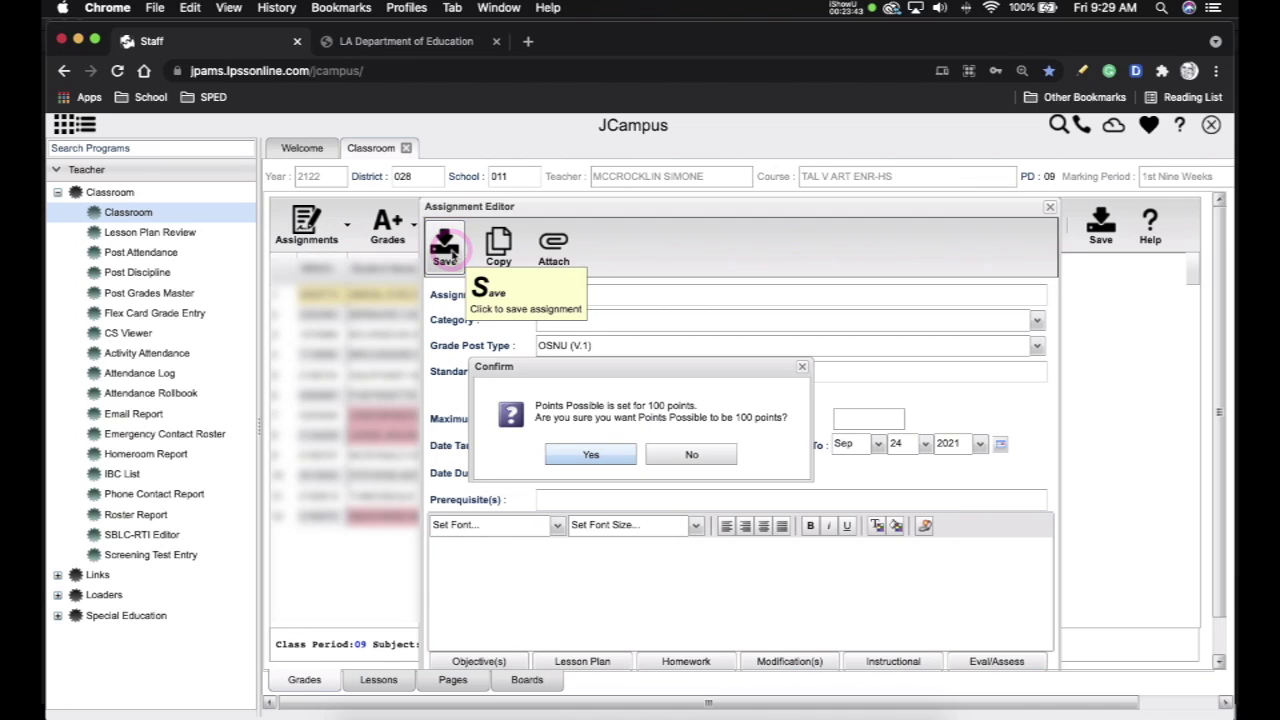
pyautogui.click(612, 456)
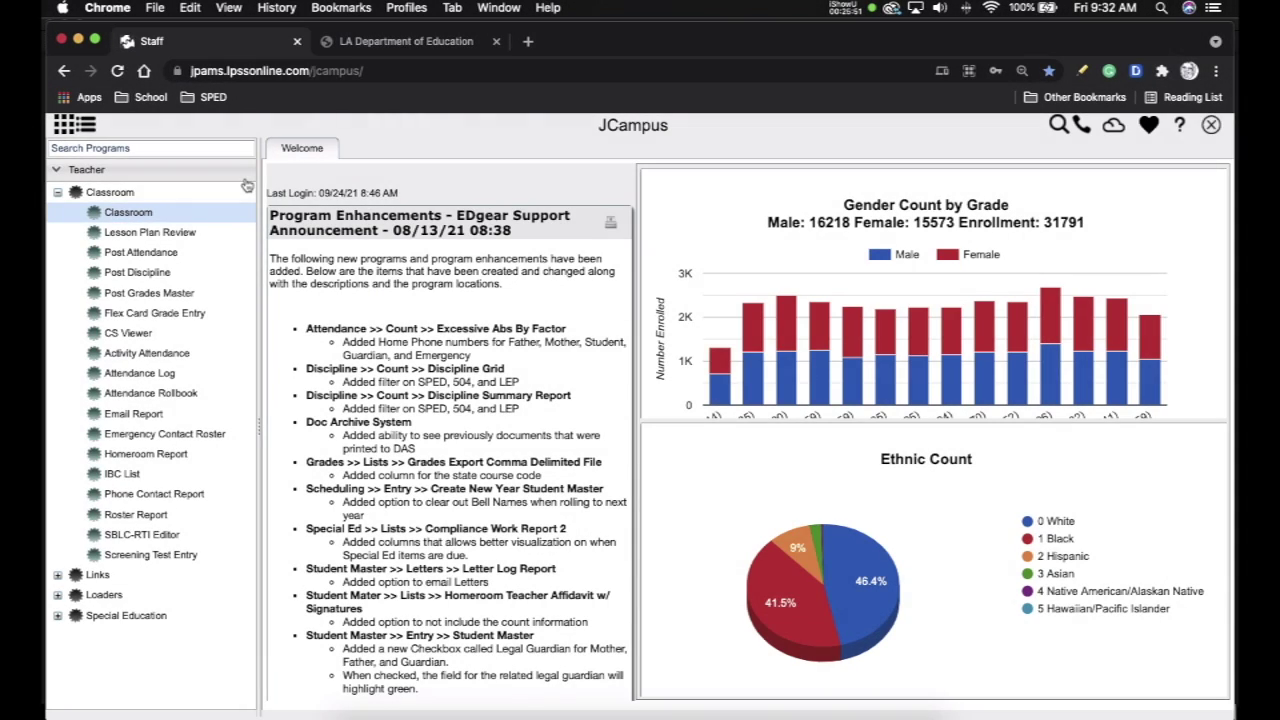
# - Reopen the Classroom program and select school 011, O. COMEAUX HIGH SCHOOL
pyautogui.click(131, 216)
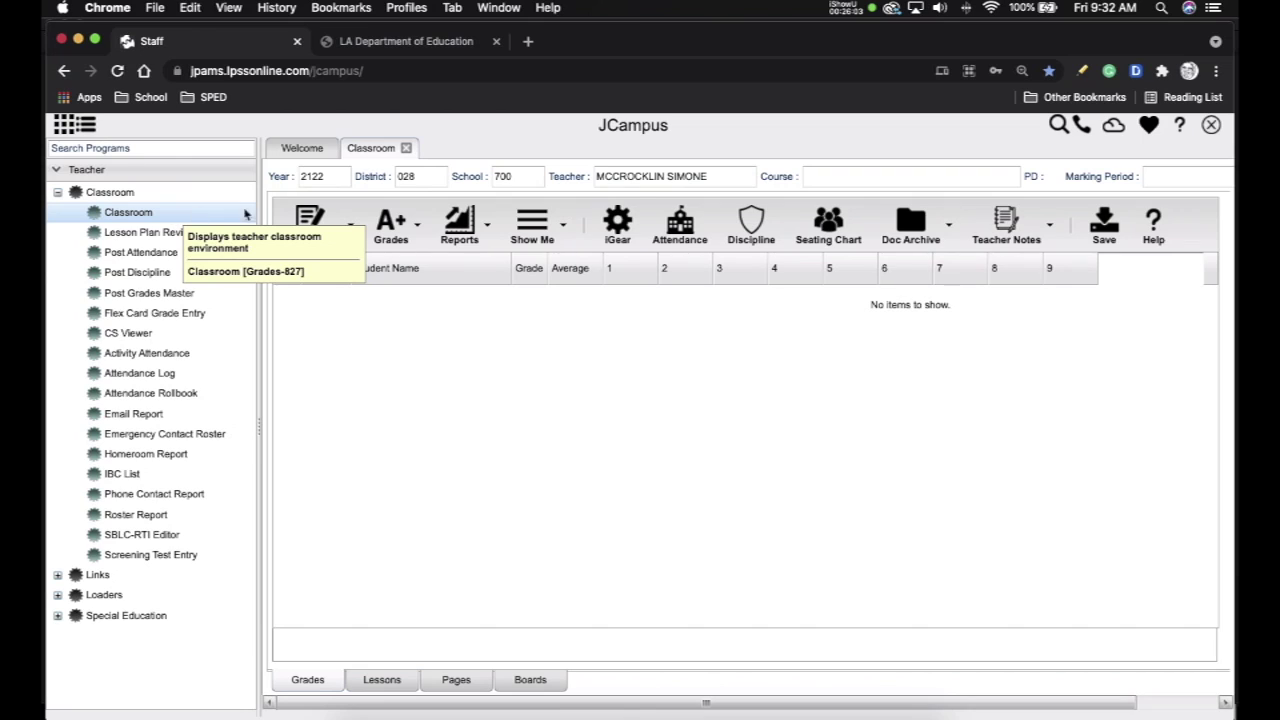
pyautogui.click(519, 176)
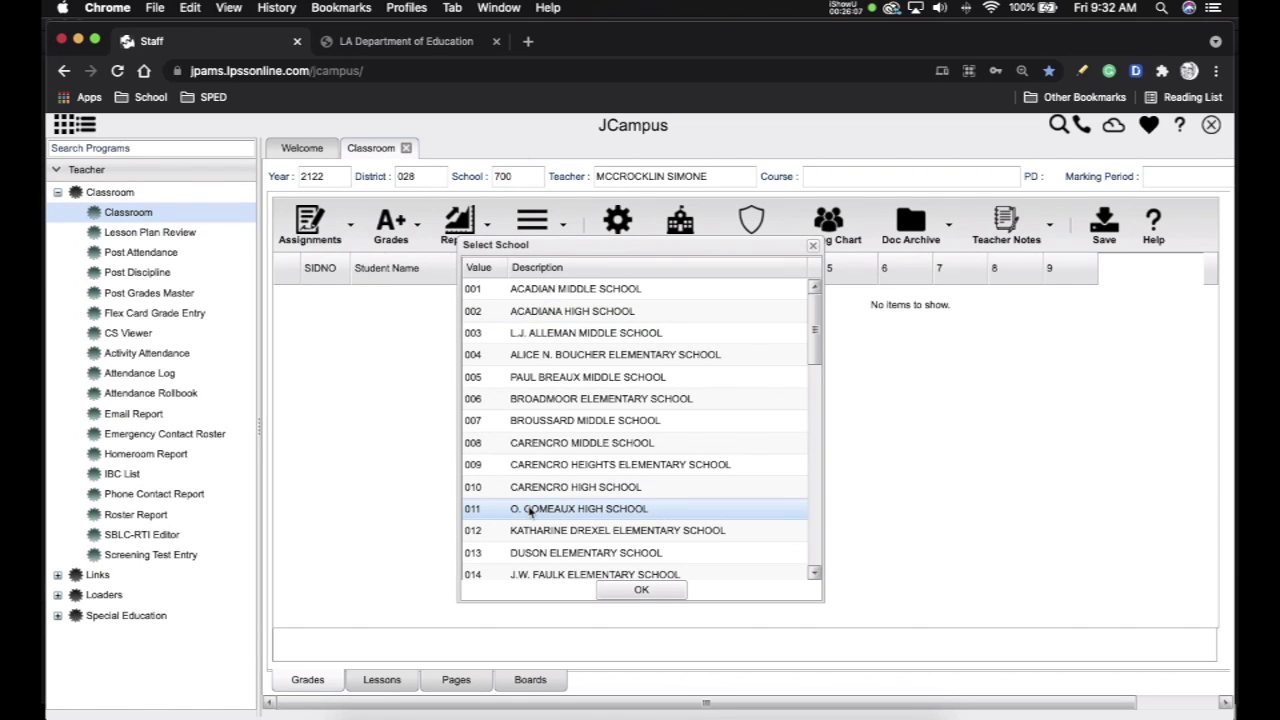
pyautogui.doubleClick(530, 509)
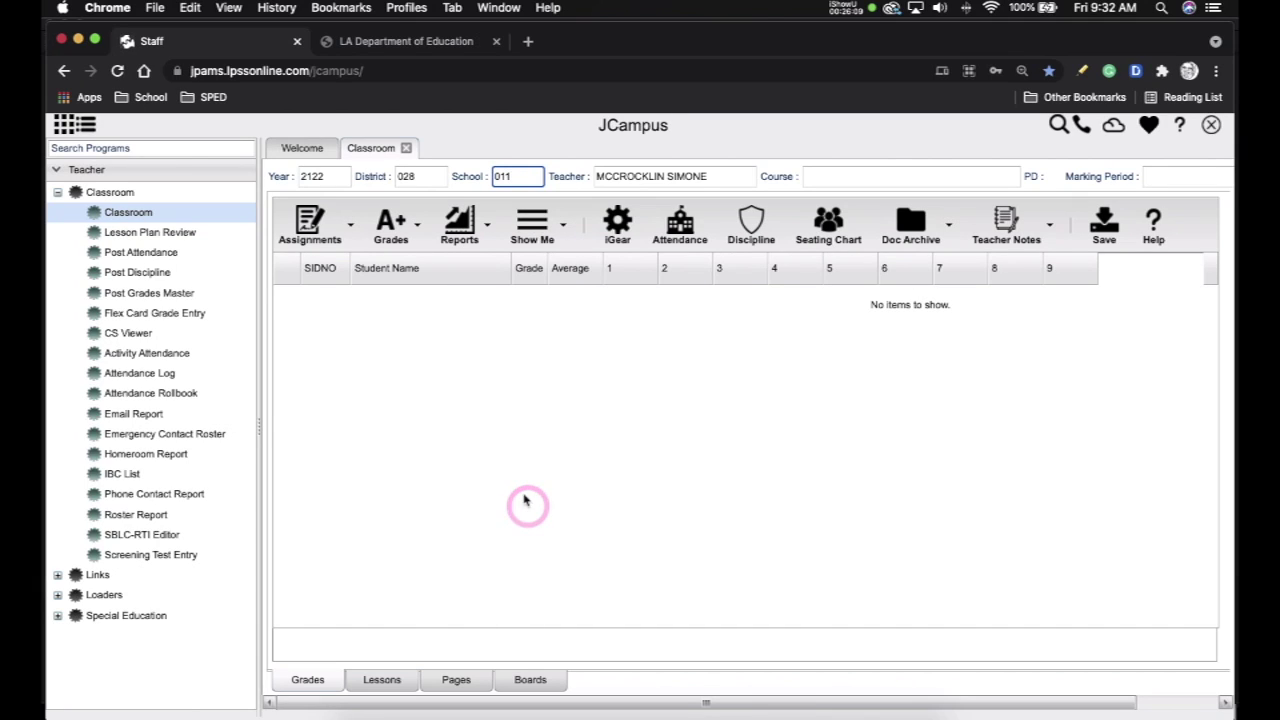
# - Load the period 09 TAL V ART ENR-HS course roster for the 1st Nine Weeks marking period
pyautogui.click(845, 175)
pyautogui.click(466, 292)
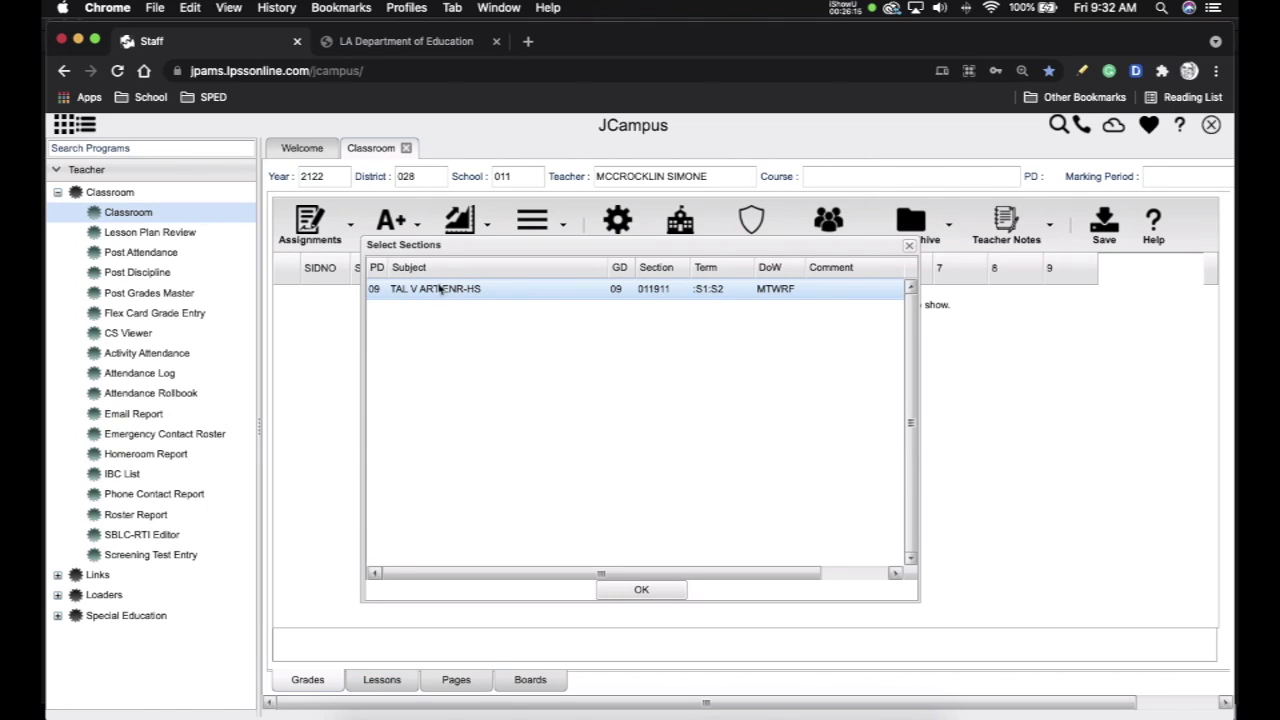
pyautogui.doubleClick(469, 292)
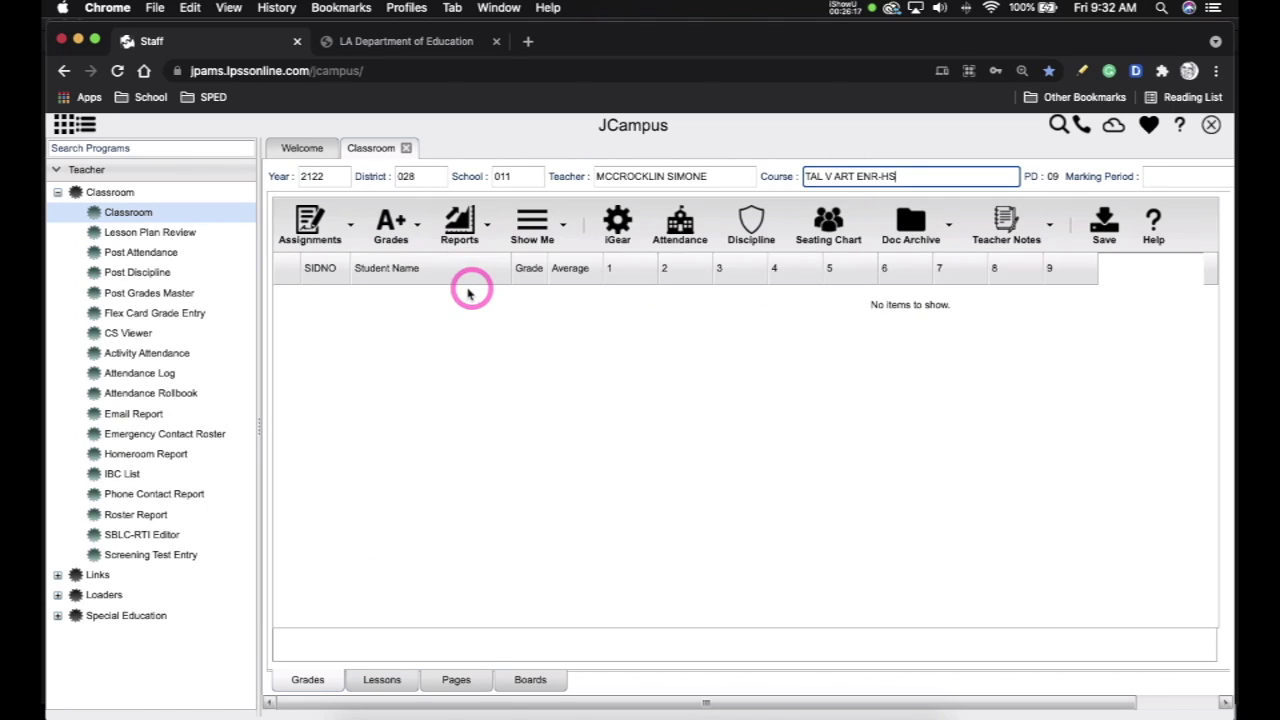
pyautogui.click(1163, 176)
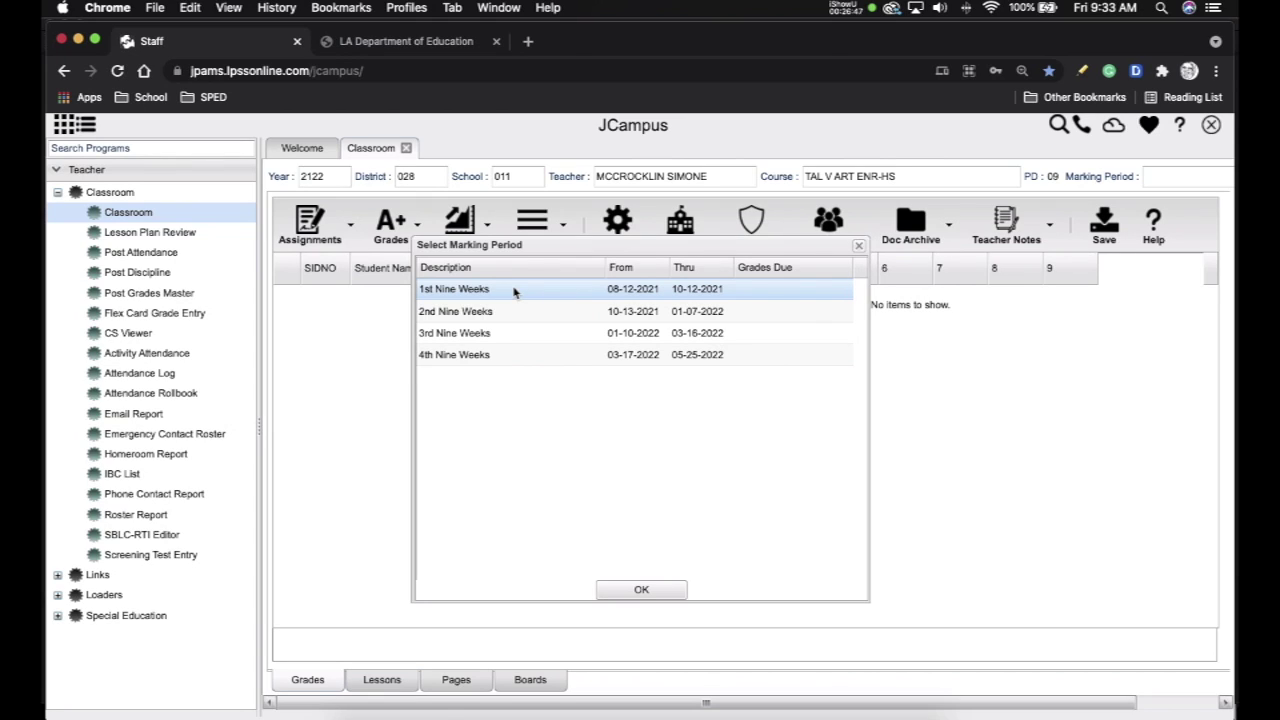
pyautogui.doubleClick(514, 289)
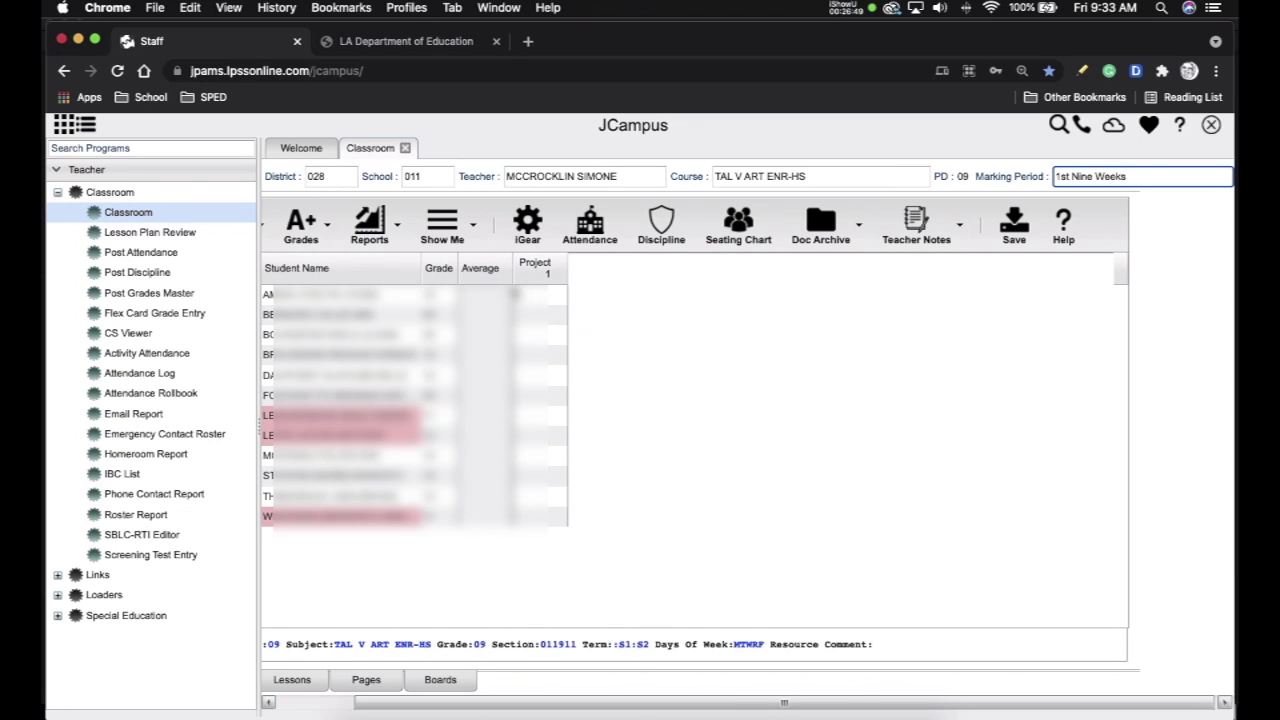
pyautogui.click(608, 704)
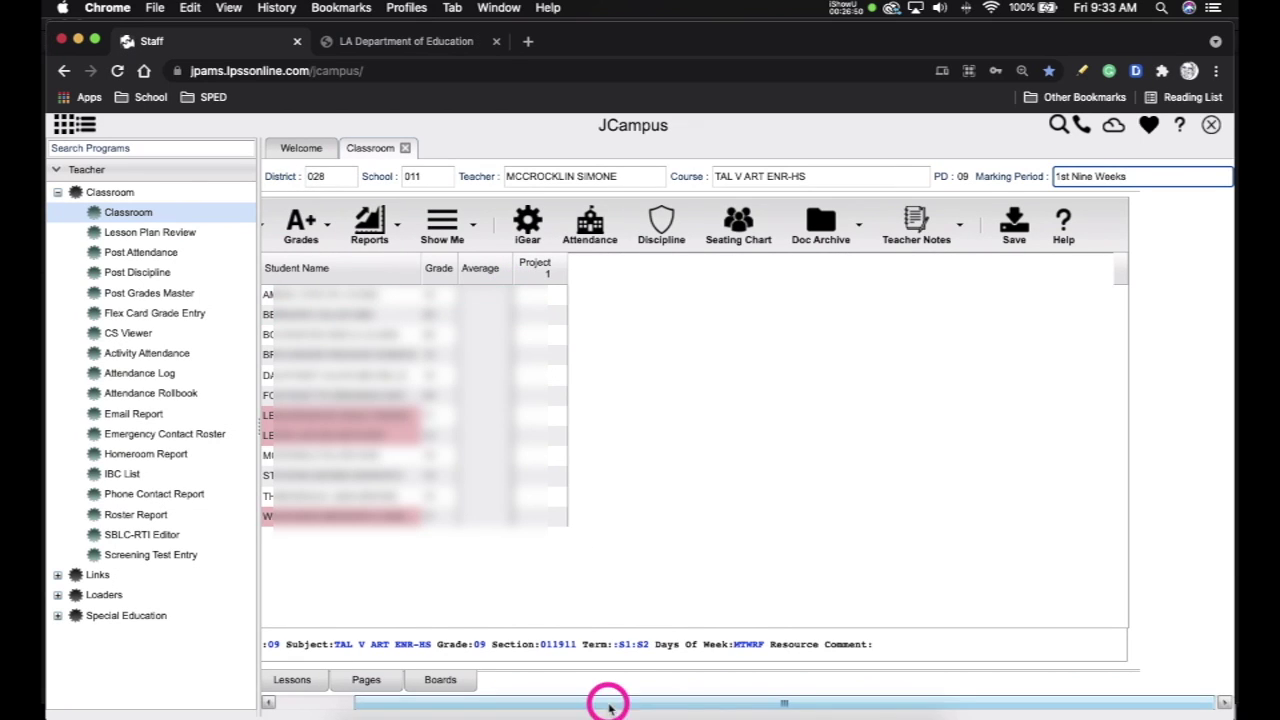
pyautogui.moveTo(608, 704); pyautogui.dragTo(457, 688)
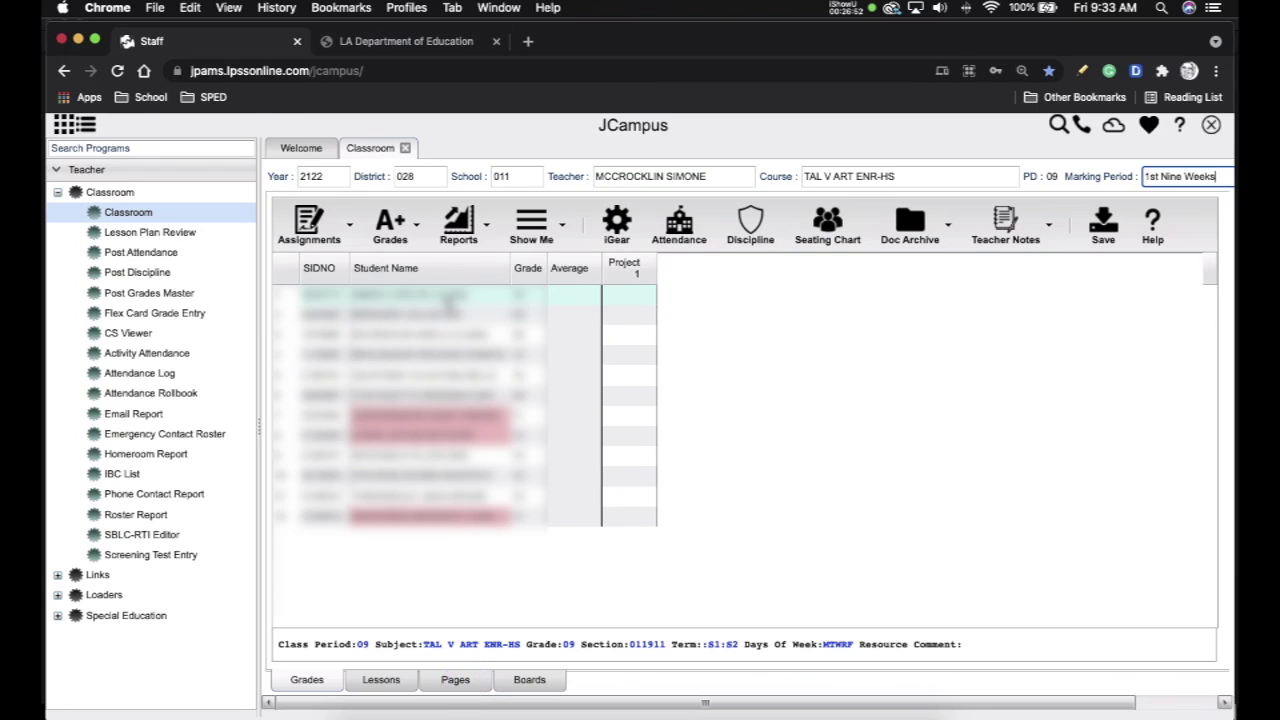
# - Open Student Test Analysis for the first student in the roster and enlarge its window
pyautogui.click(449, 303)
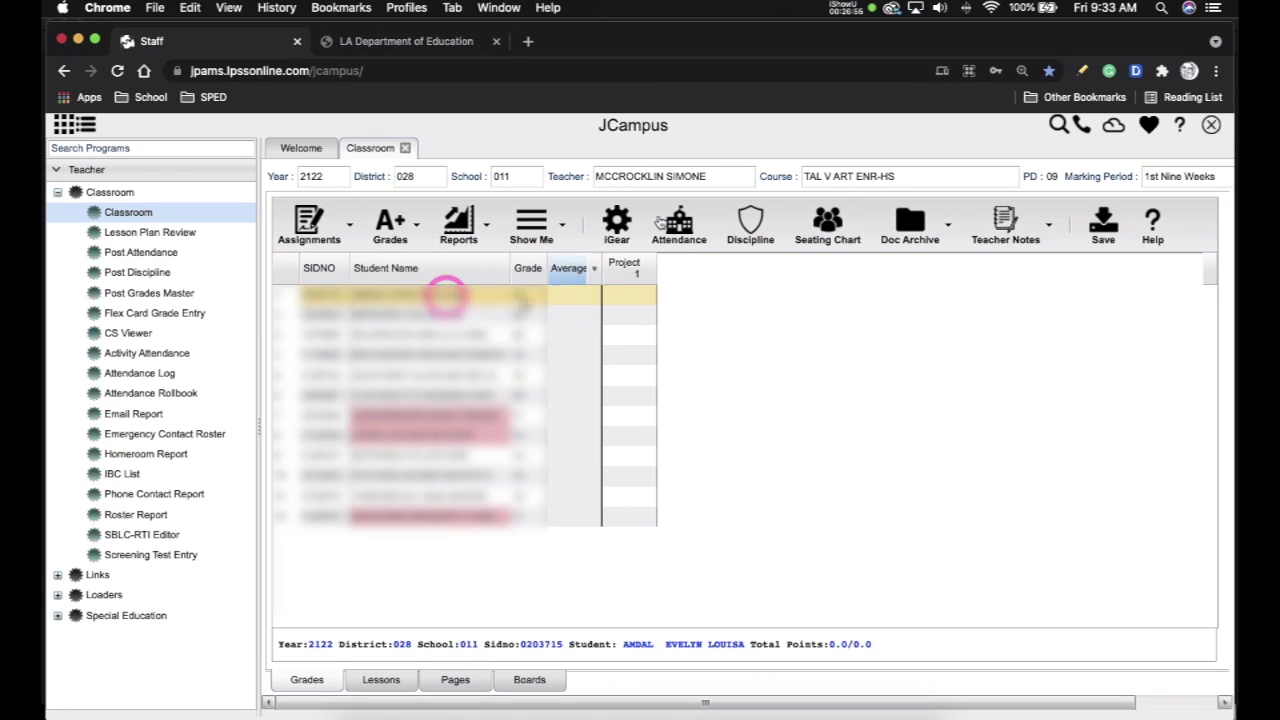
pyautogui.click(617, 225)
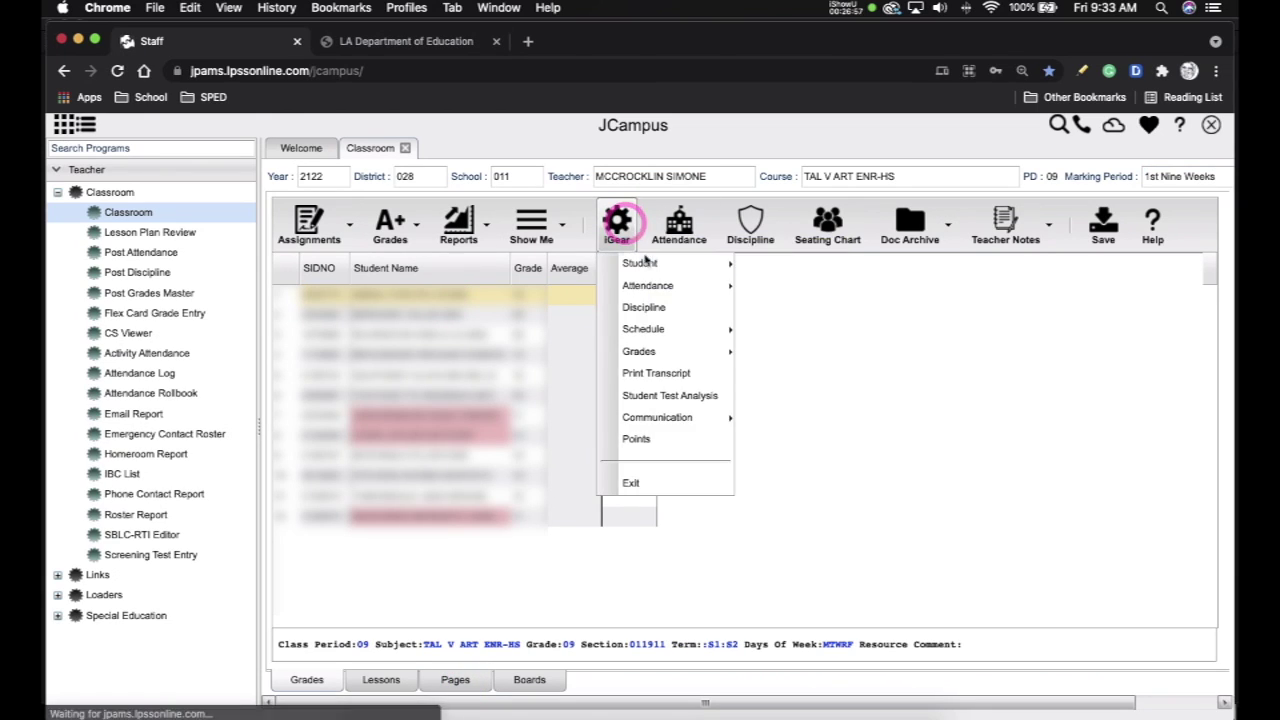
pyautogui.moveTo(690, 263)
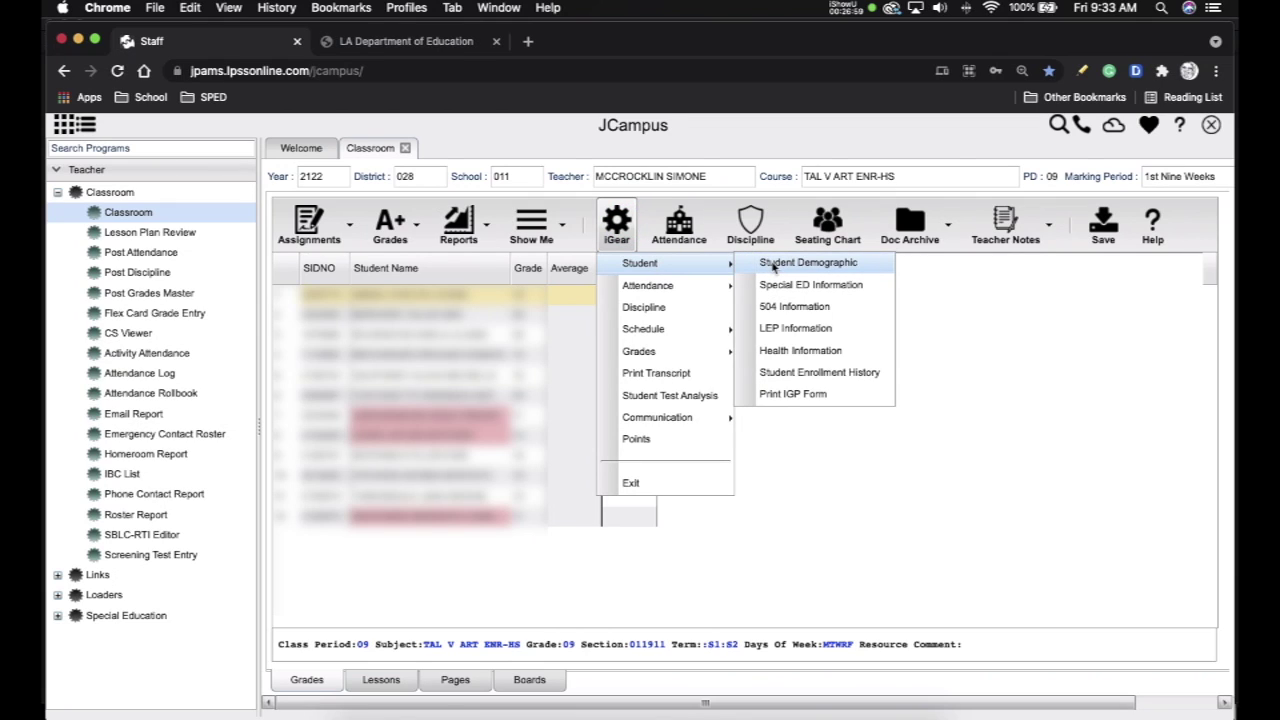
pyautogui.moveTo(712, 330)
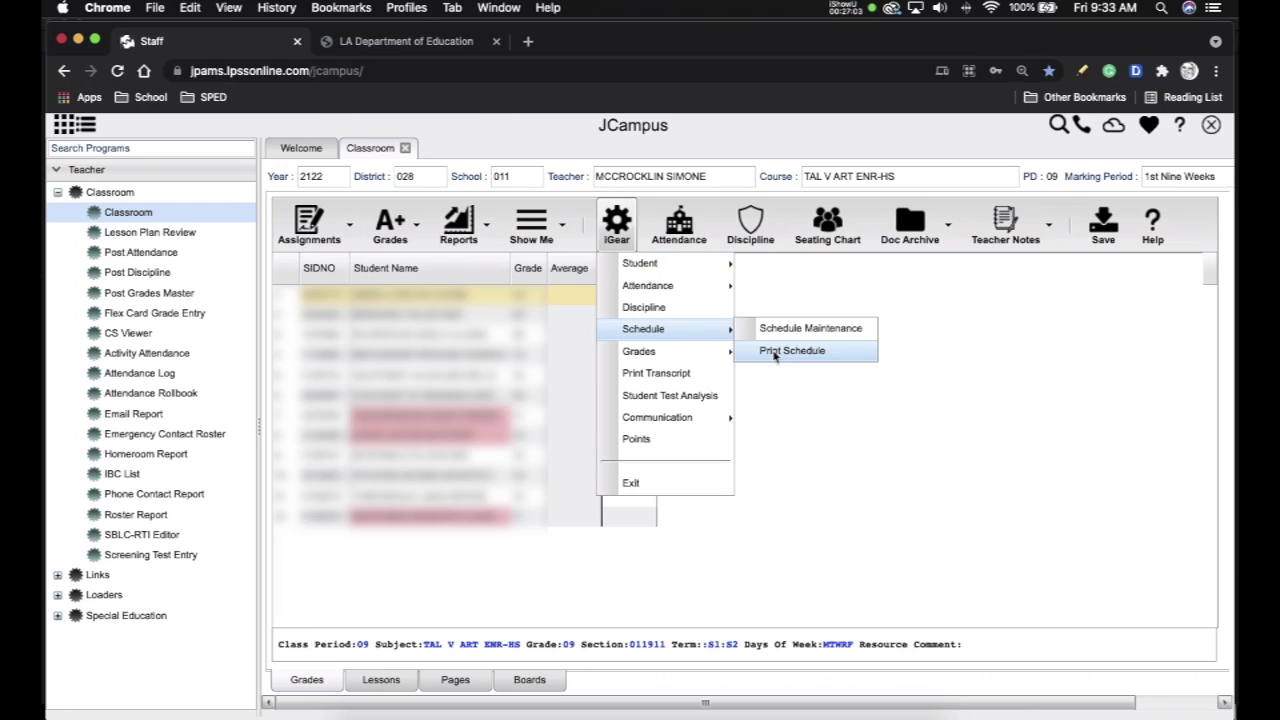
pyautogui.click(724, 401)
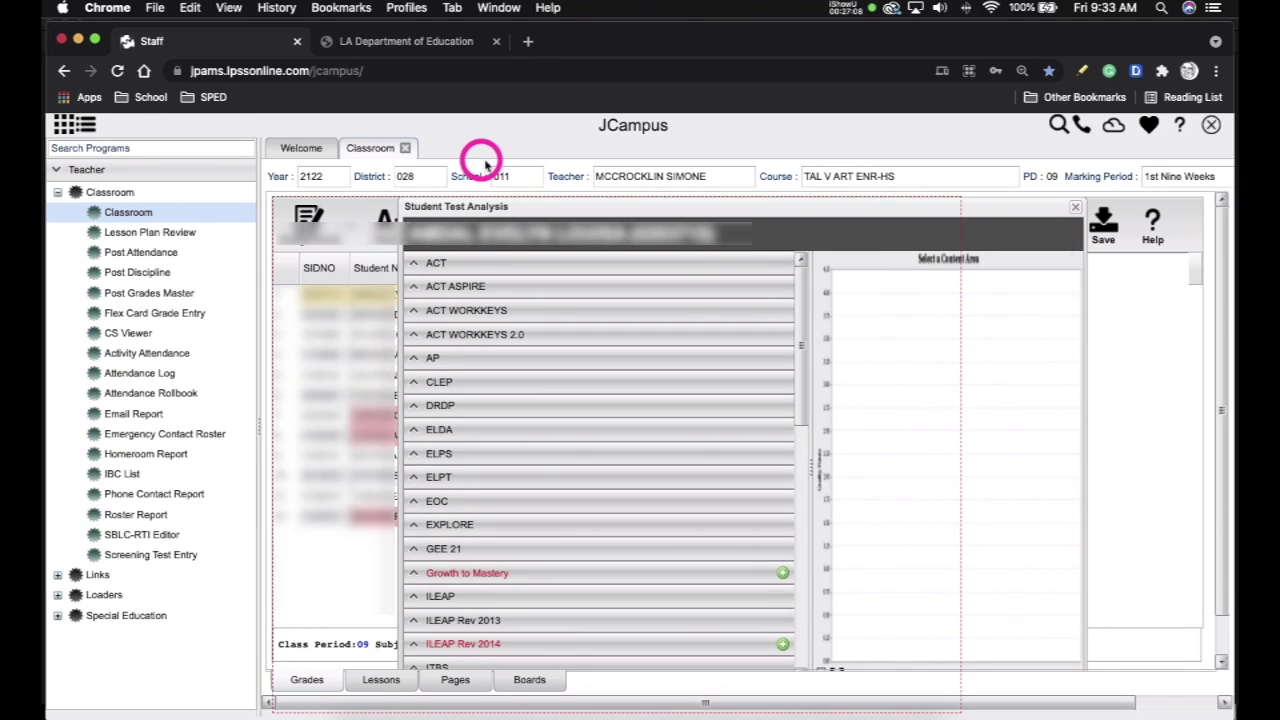
pyautogui.moveTo(1225, 424); pyautogui.dragTo(1216, 430)
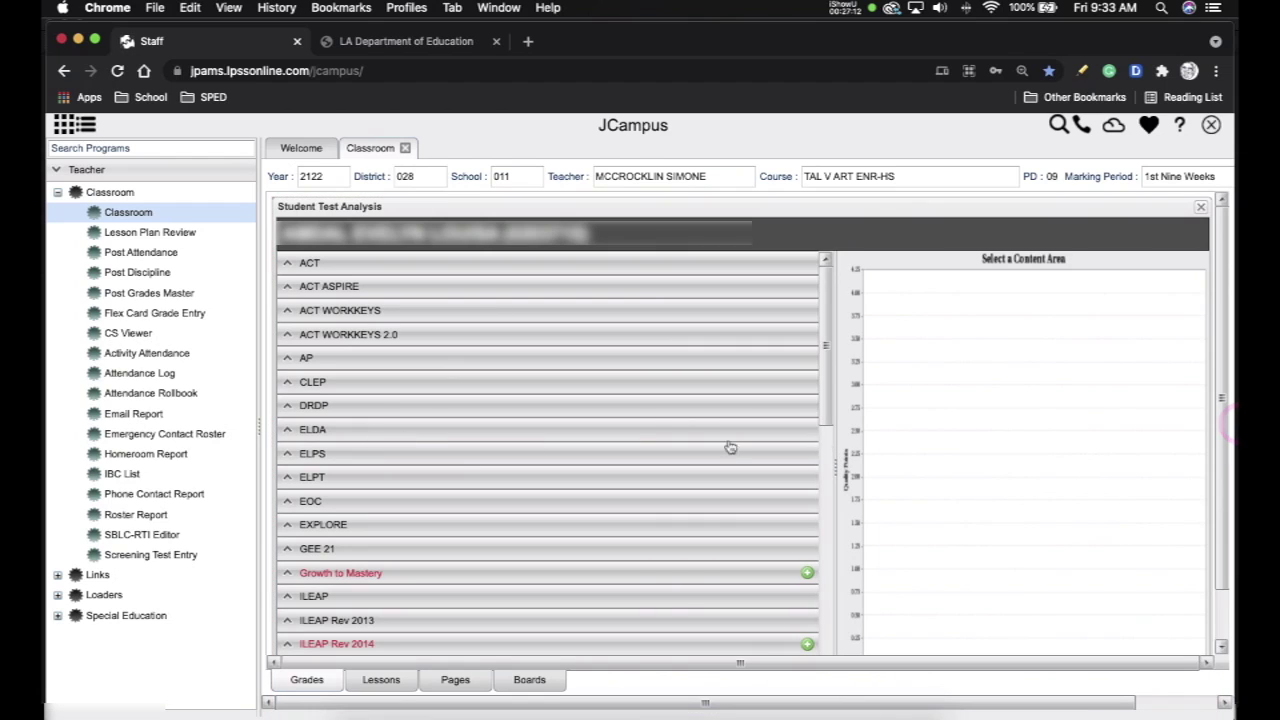
# - Expand the student's LEAP 2025 results, review all score columns with the test list widened, and close the analysis
pyautogui.moveTo(828, 412); pyautogui.dragTo(829, 518)
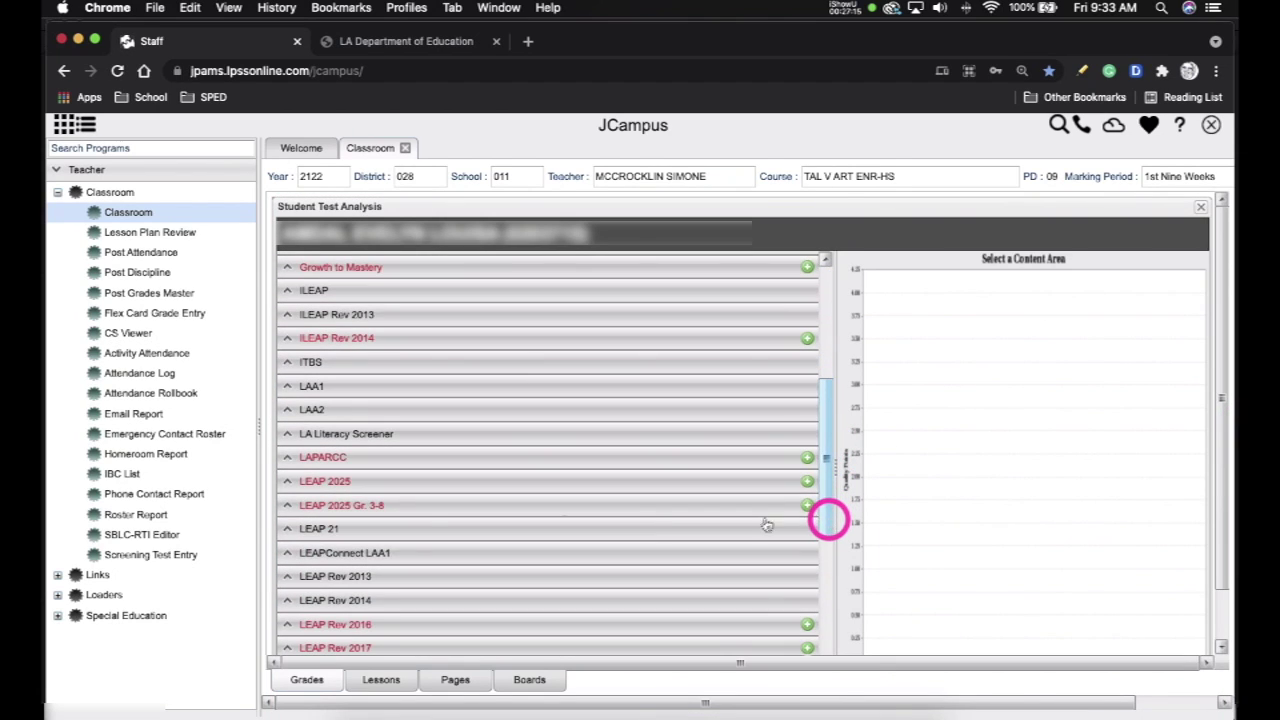
pyautogui.scroll(1, 322, 495)
pyautogui.click(323, 498)
pyautogui.click(324, 506)
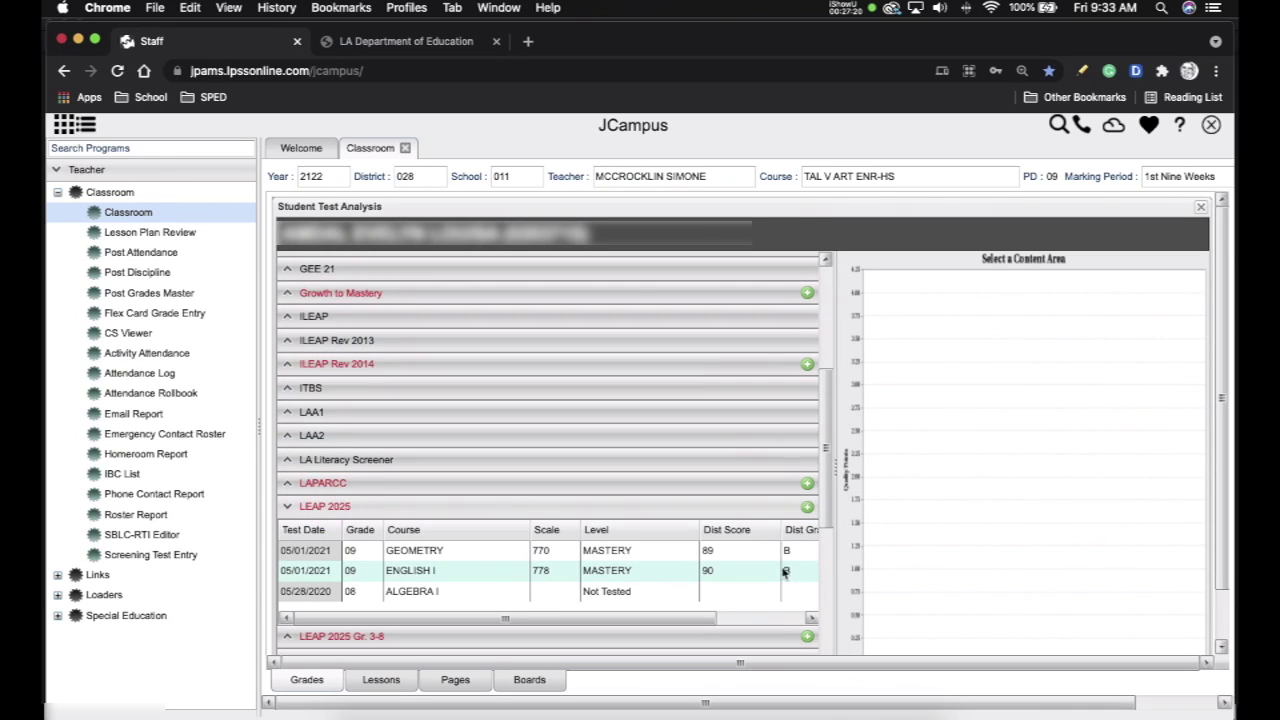
pyautogui.click(1196, 565)
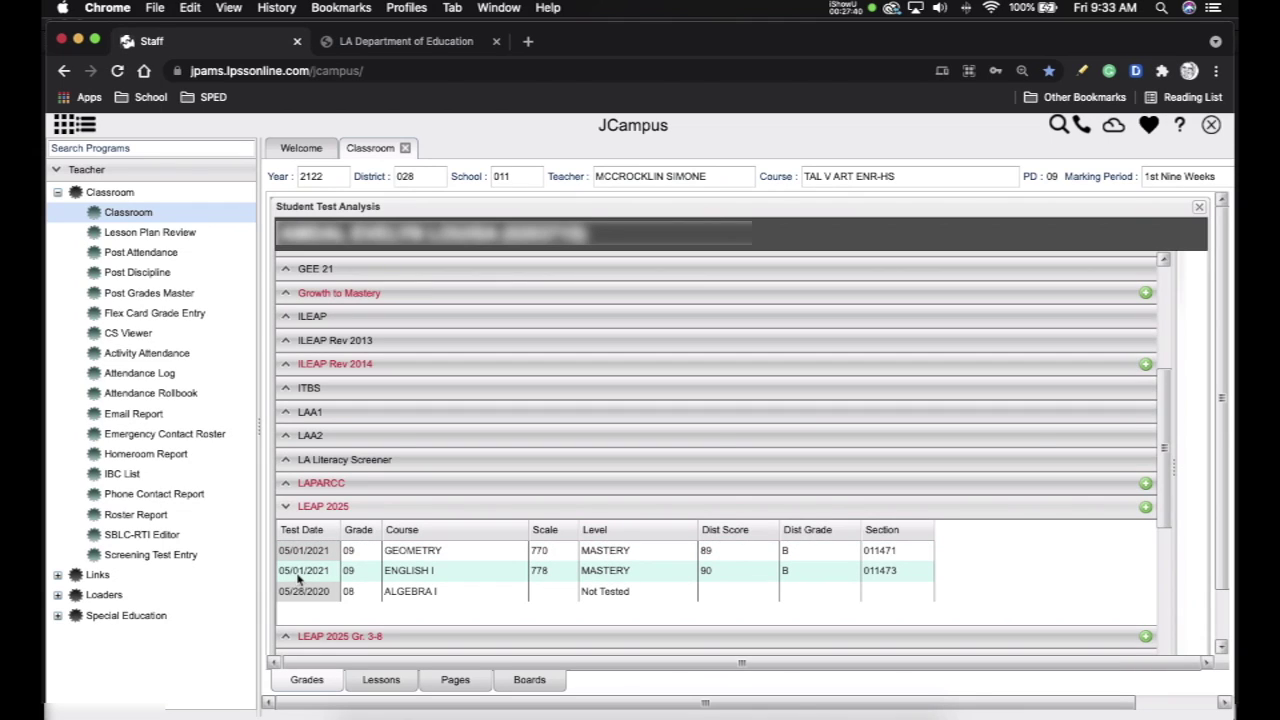
pyautogui.click(1199, 206)
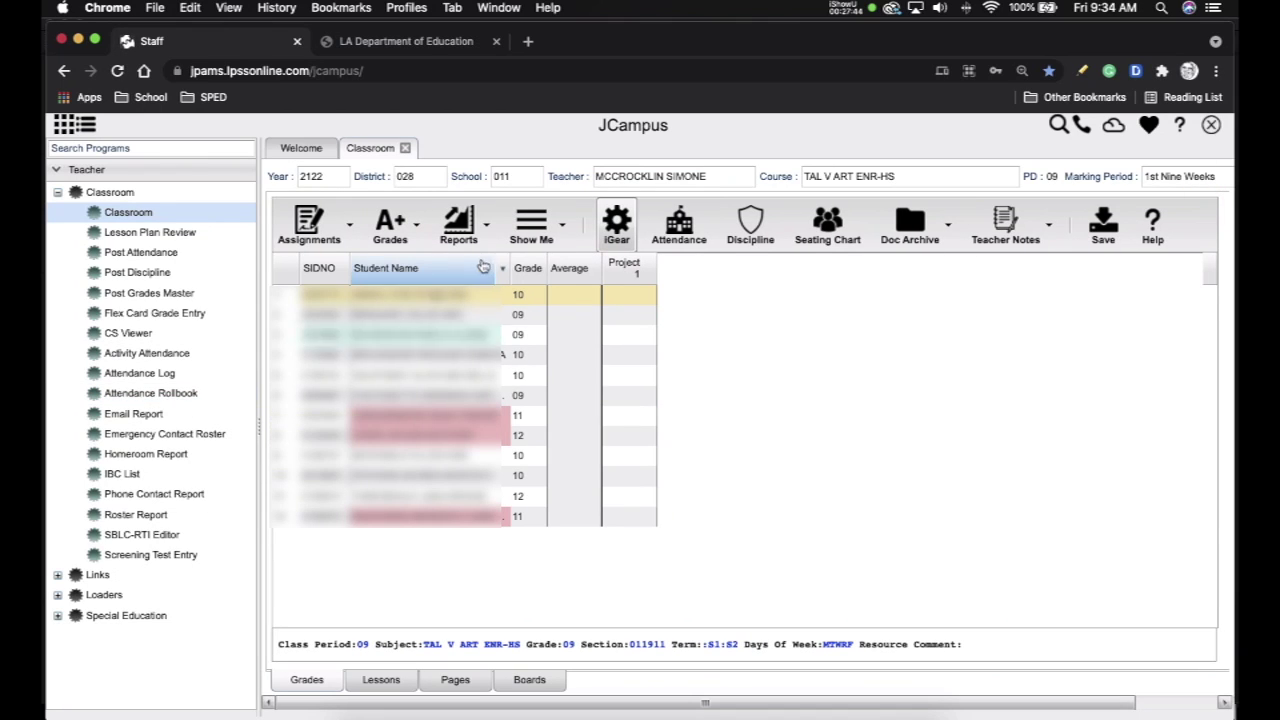
# - Review the Show Me student indicator options, and view the class's attendance roll call for Sep 24, 2021
pyautogui.click(537, 238)
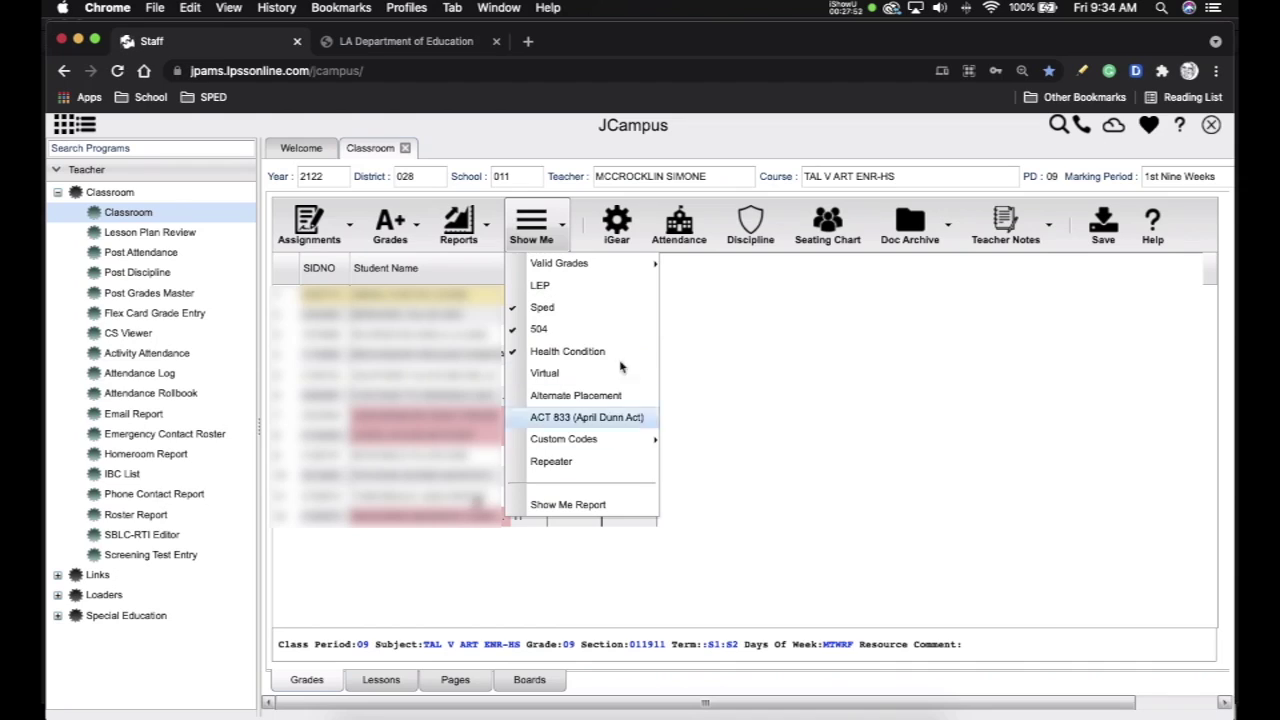
pyautogui.click(535, 222)
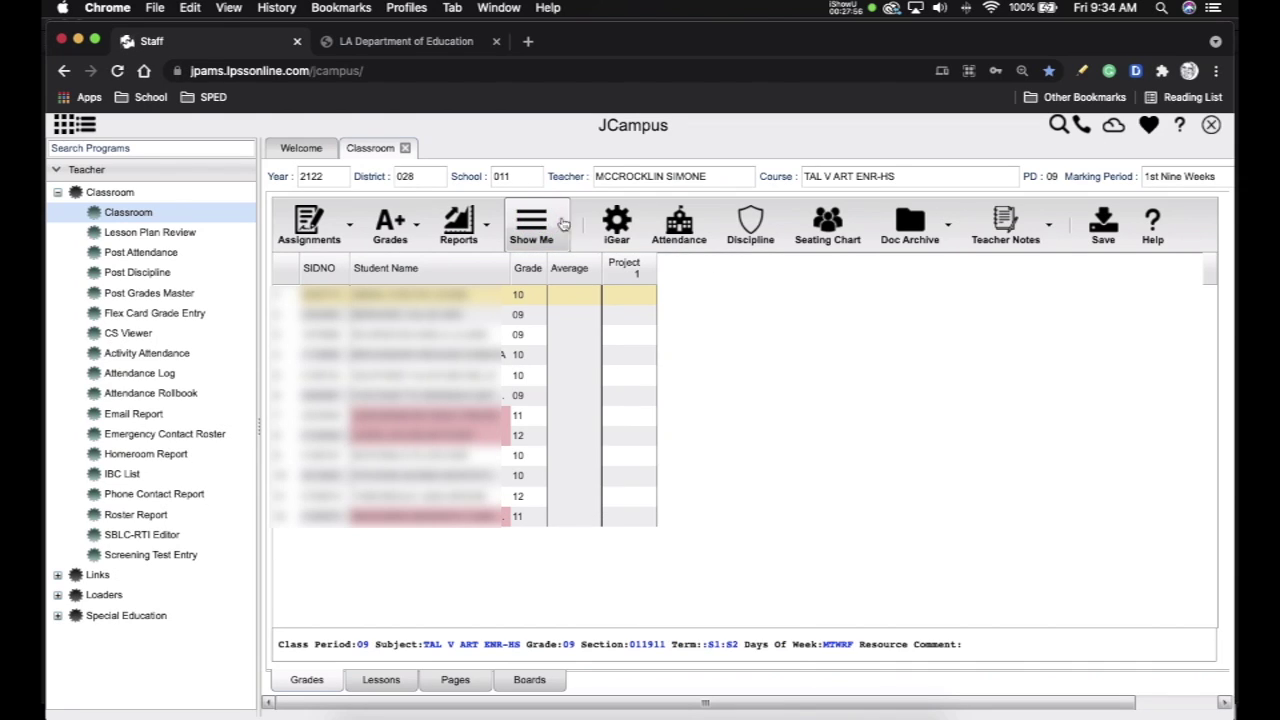
pyautogui.click(679, 221)
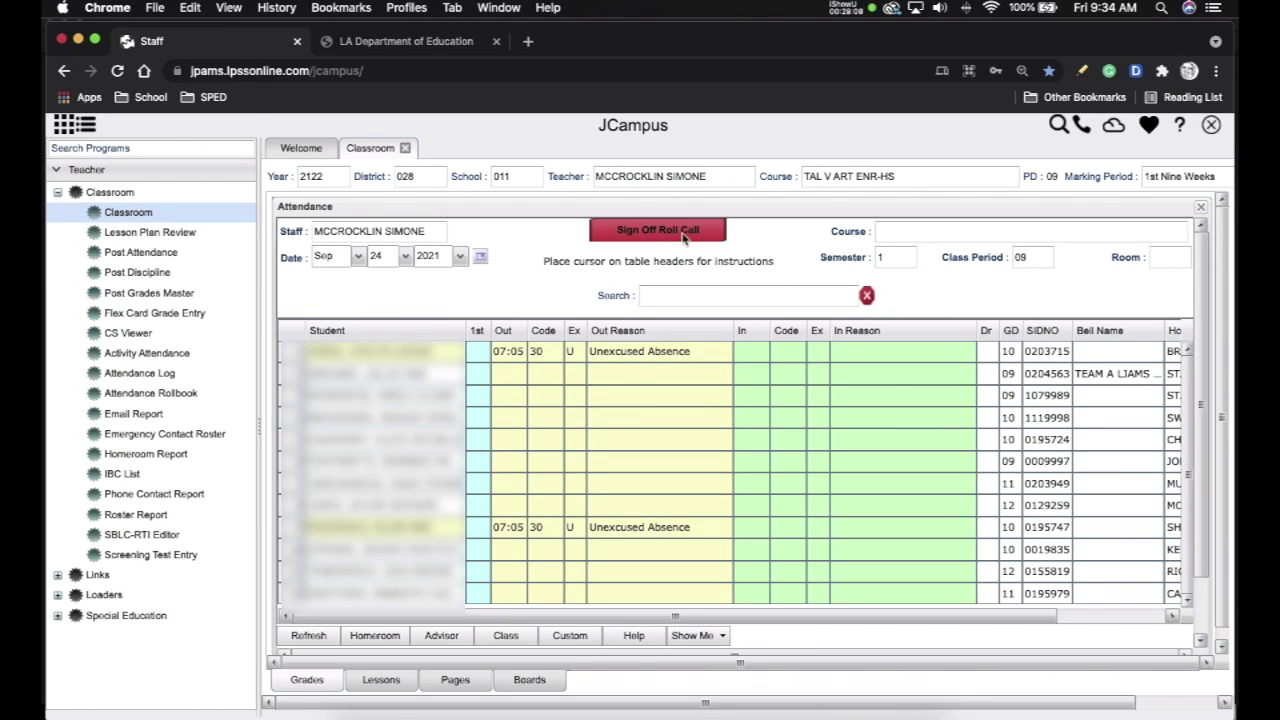
pyautogui.click(1202, 212)
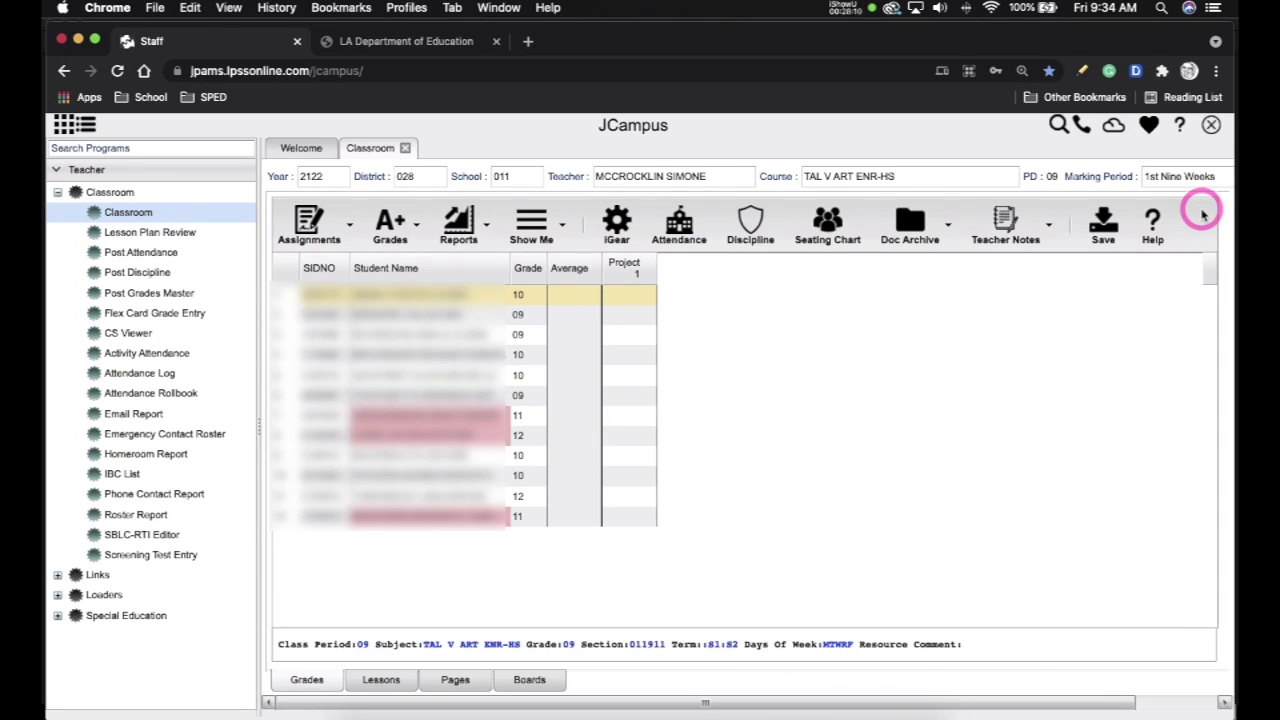
# - Add a new assignment titled Project 2 to the gradebook and save it with 100 points possible
pyautogui.click(311, 220)
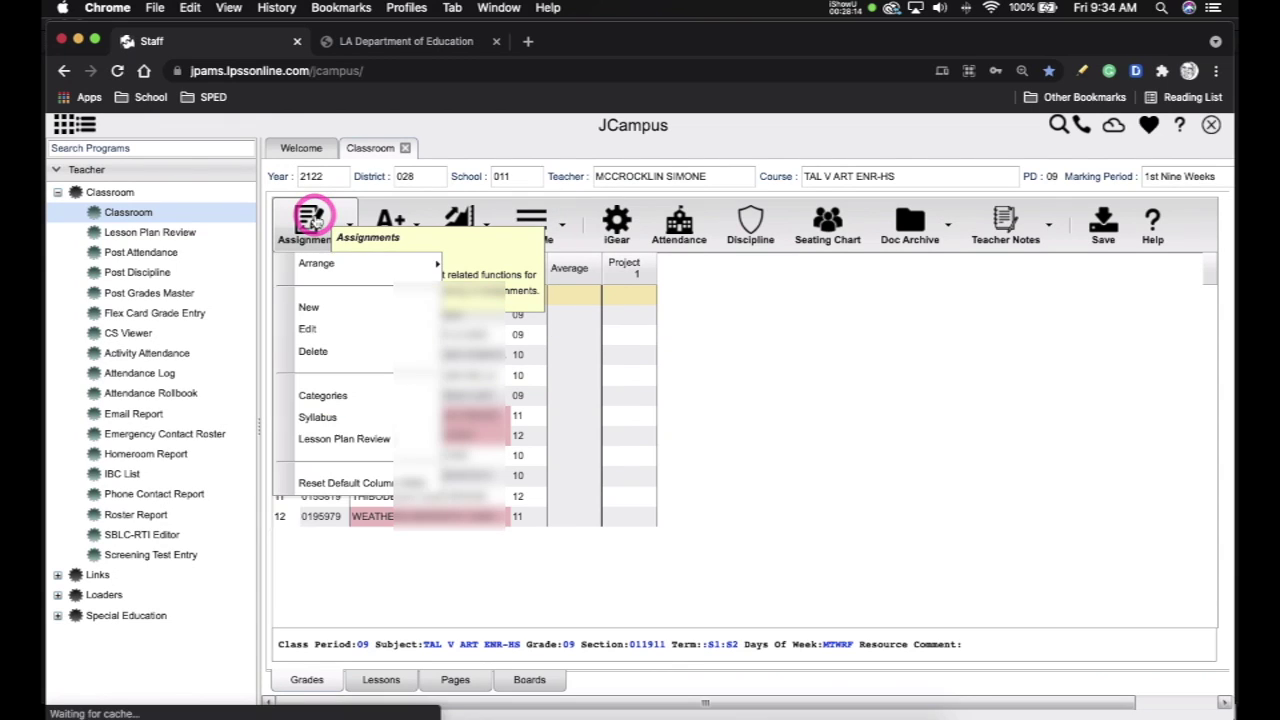
pyautogui.click(322, 314)
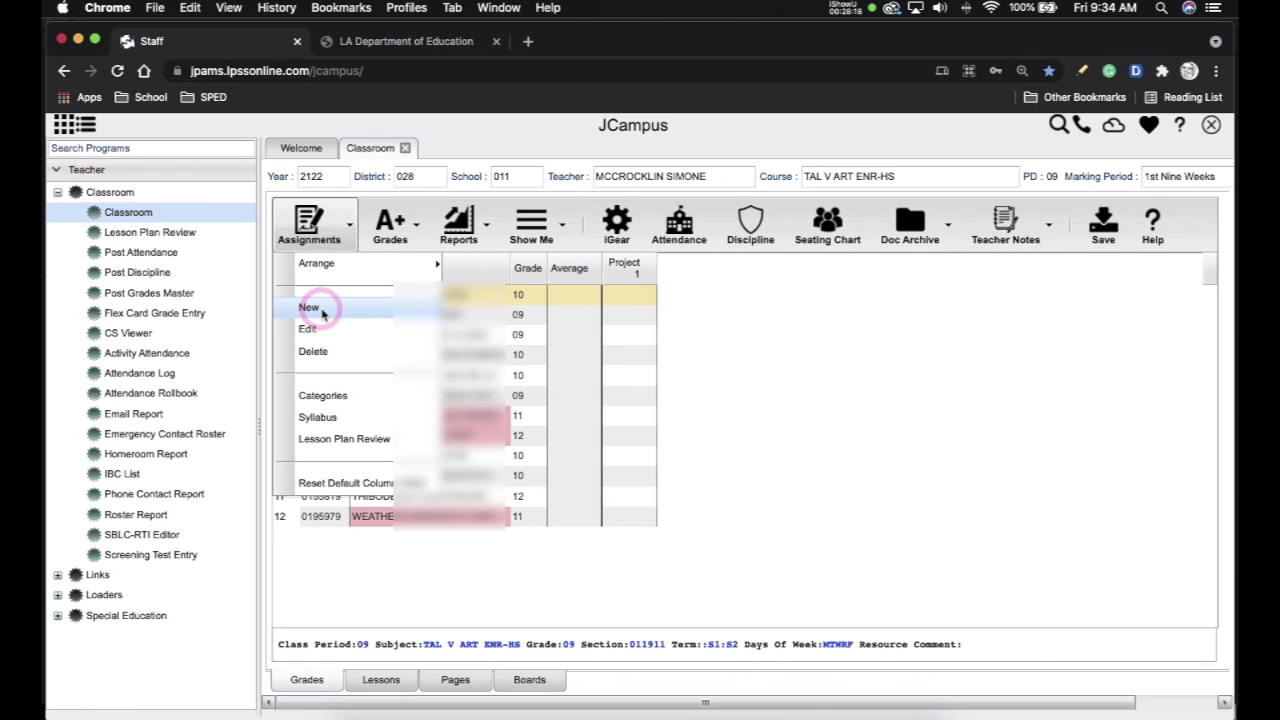
pyautogui.click(588, 293)
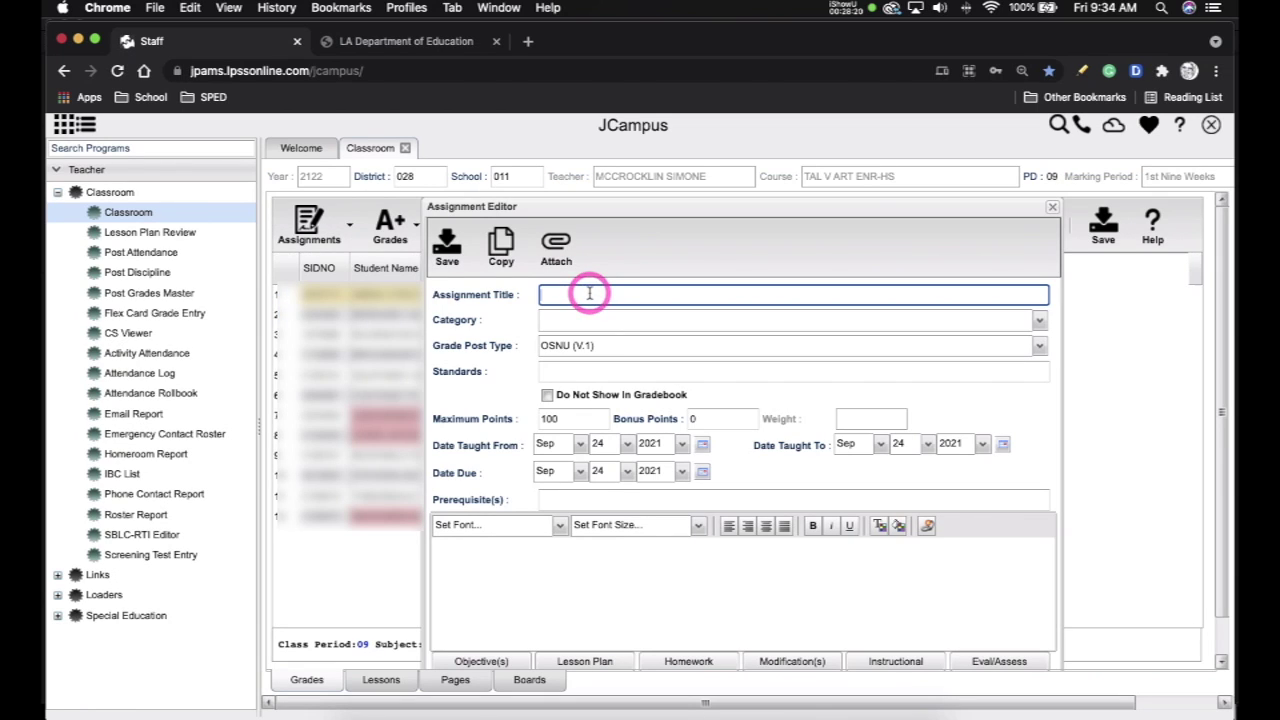
pyautogui.write('P')
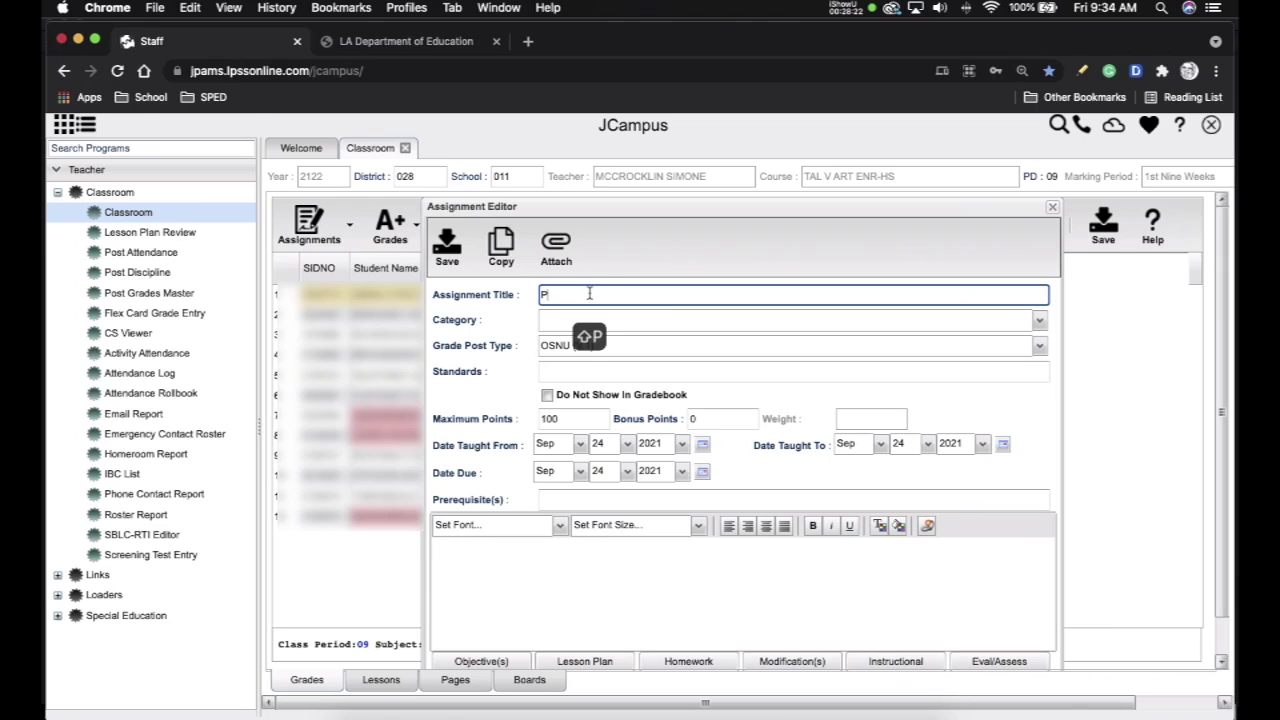
pyautogui.write('roject 2')
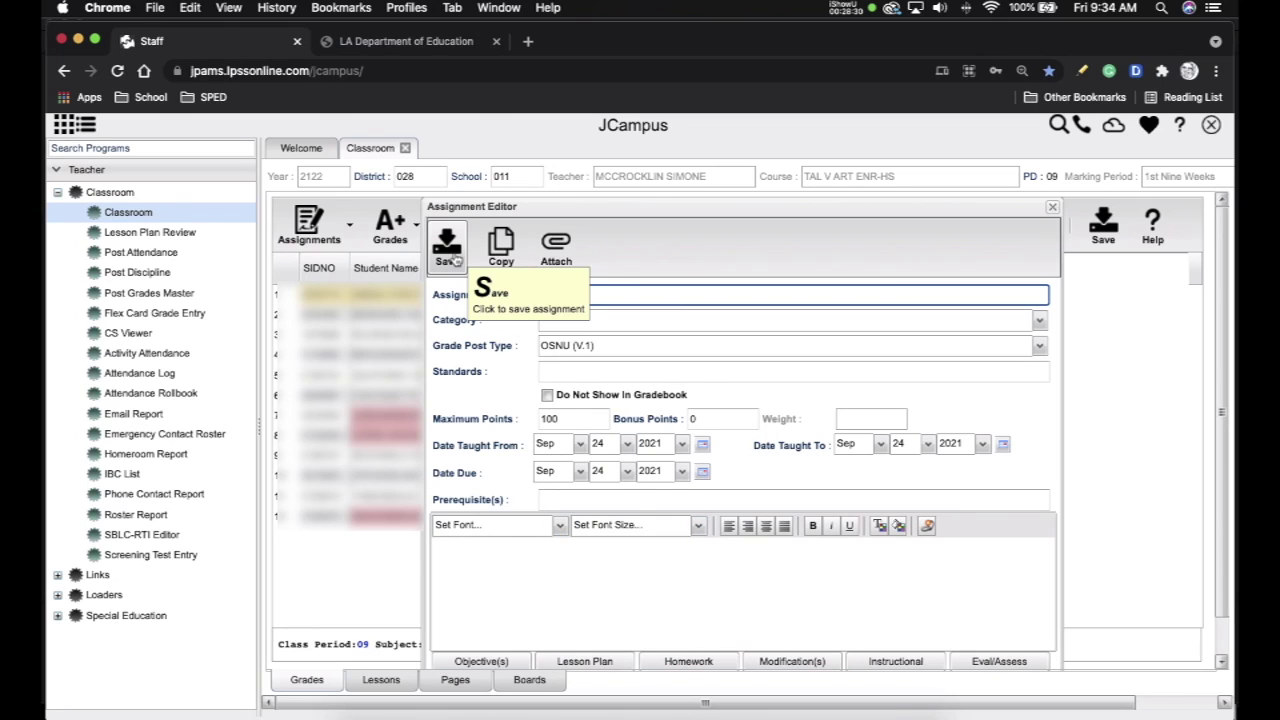
pyautogui.click(455, 260)
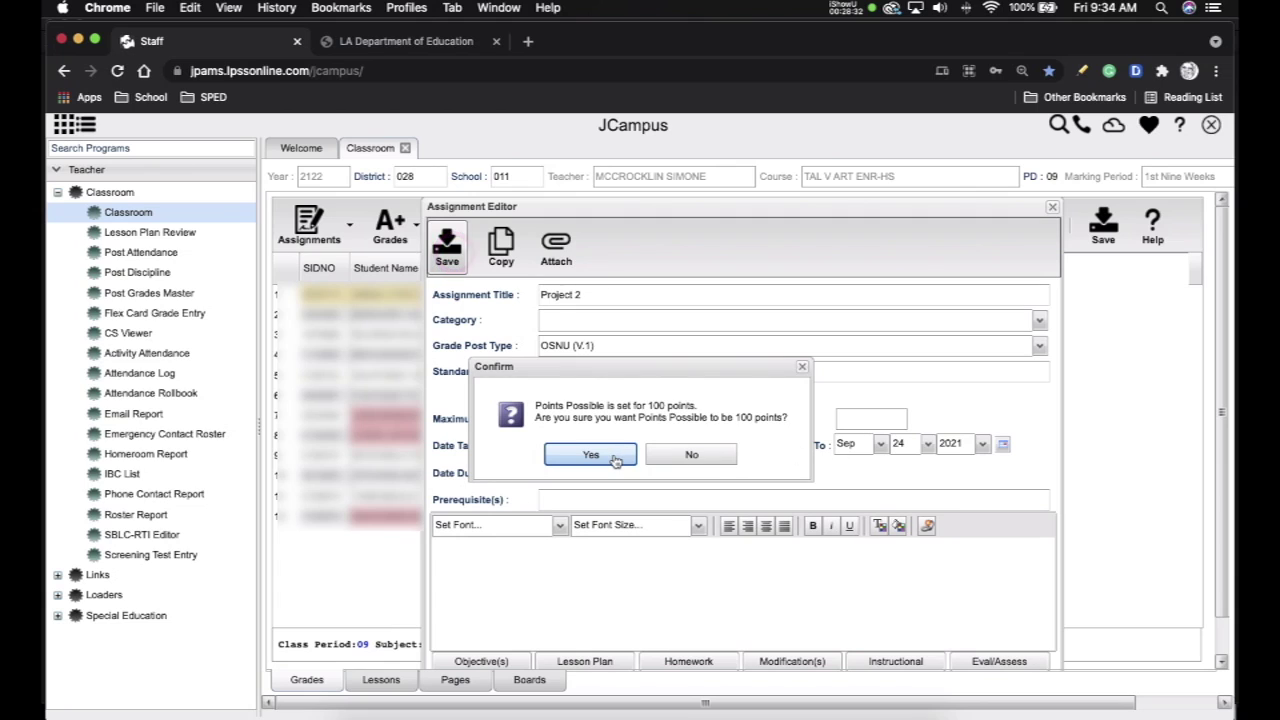
pyautogui.click(616, 457)
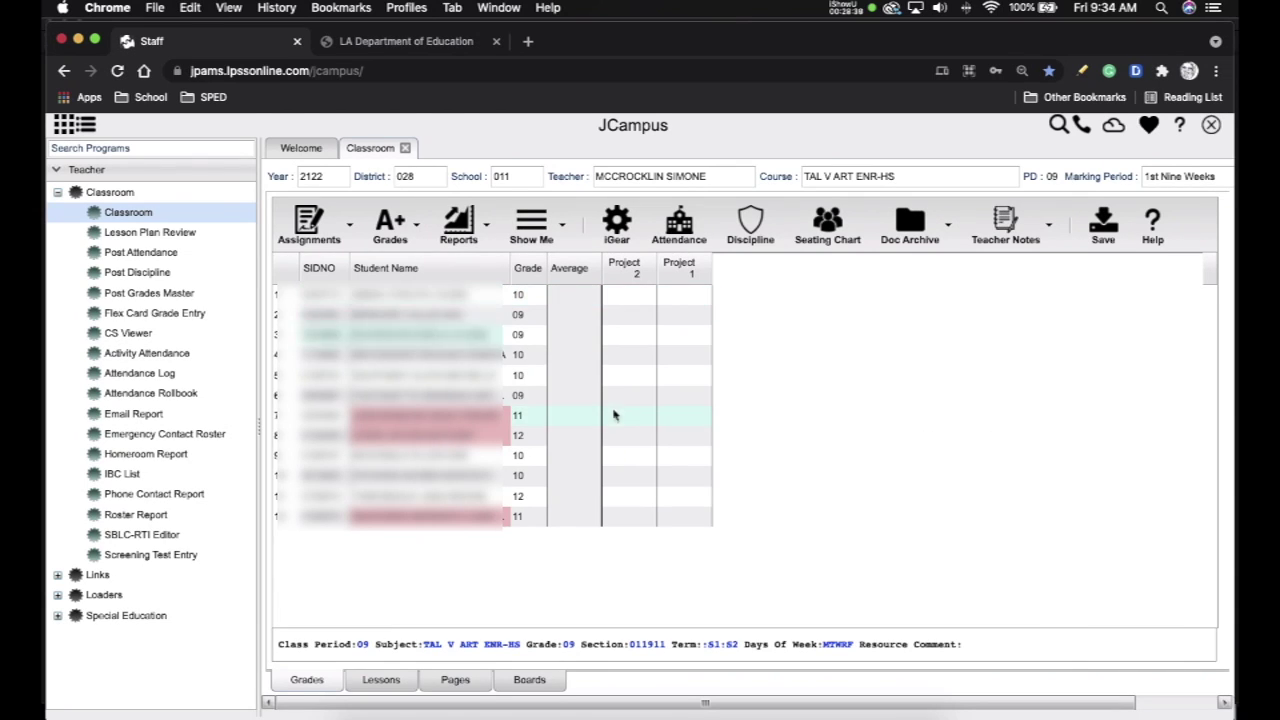
# - Enter a grade of 100 for the first student in Project 1, save the gradebook, and close the Classroom program
pyautogui.click(620, 296)
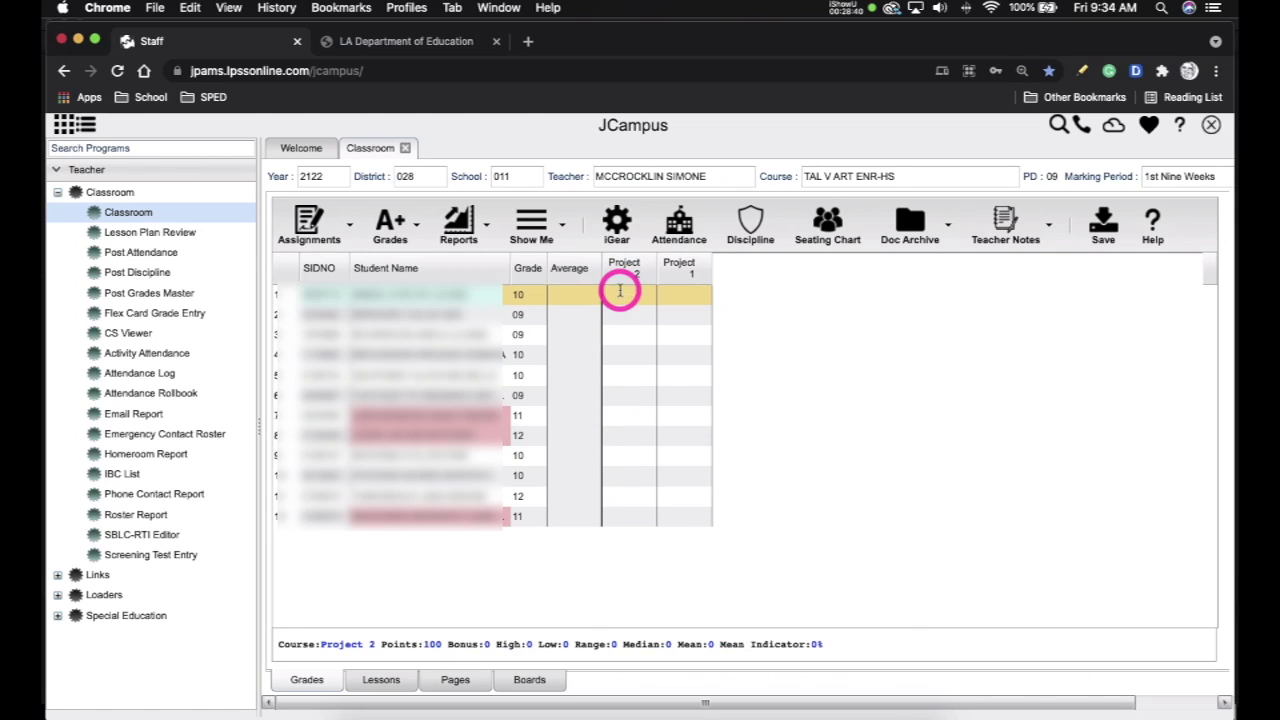
pyautogui.click(675, 293)
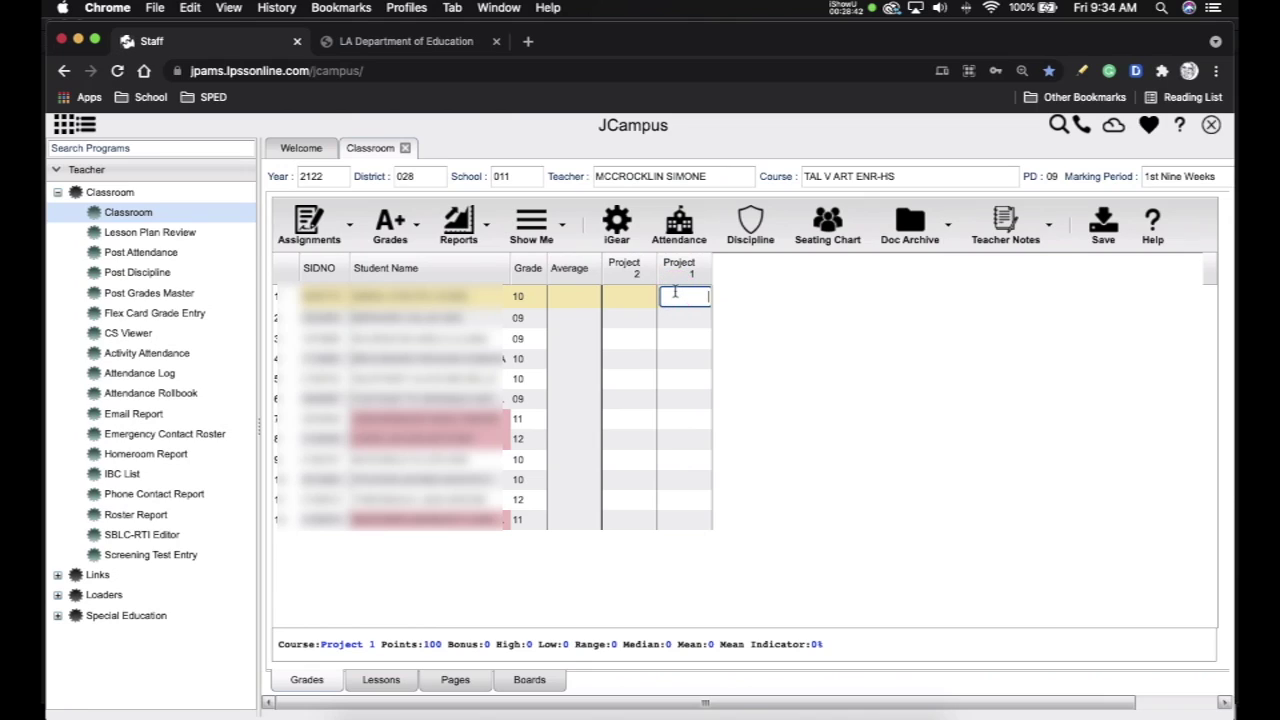
pyautogui.write('100')
pyautogui.press('Return')
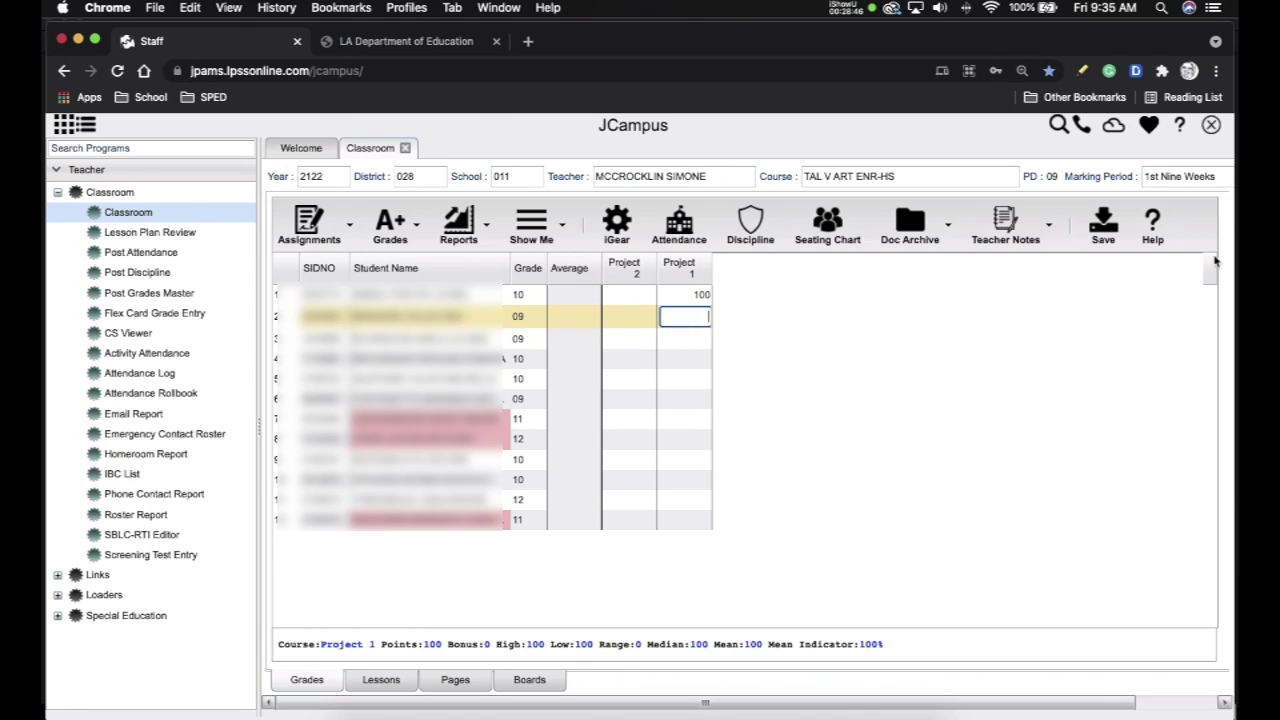
pyautogui.click(1107, 229)
pyautogui.click(1106, 222)
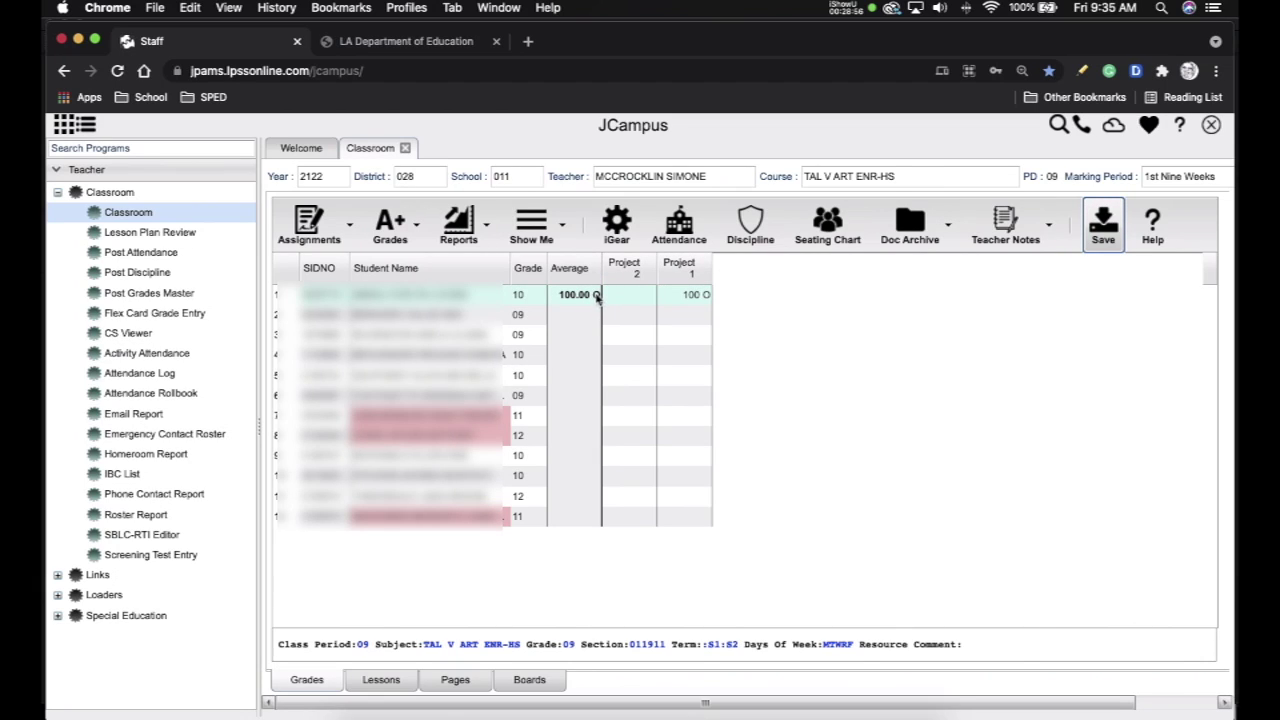
pyautogui.click(405, 148)
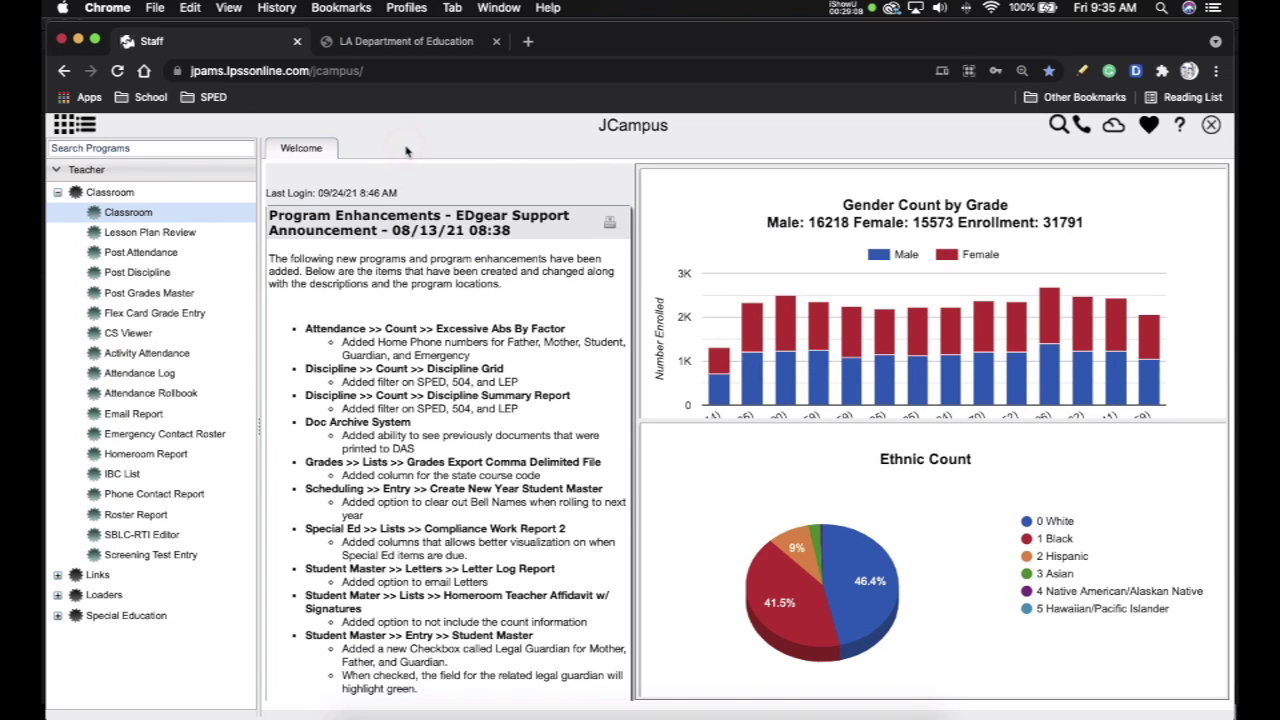